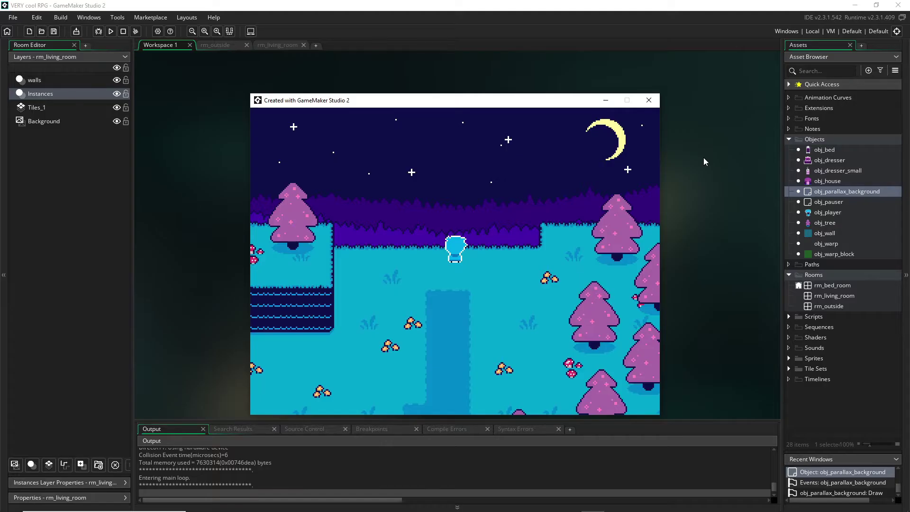
# Walk the player around the outdoor area of the running game to examine how the night-sky background behaves.
pyautogui.press('Left')
pyautogui.press('Right')
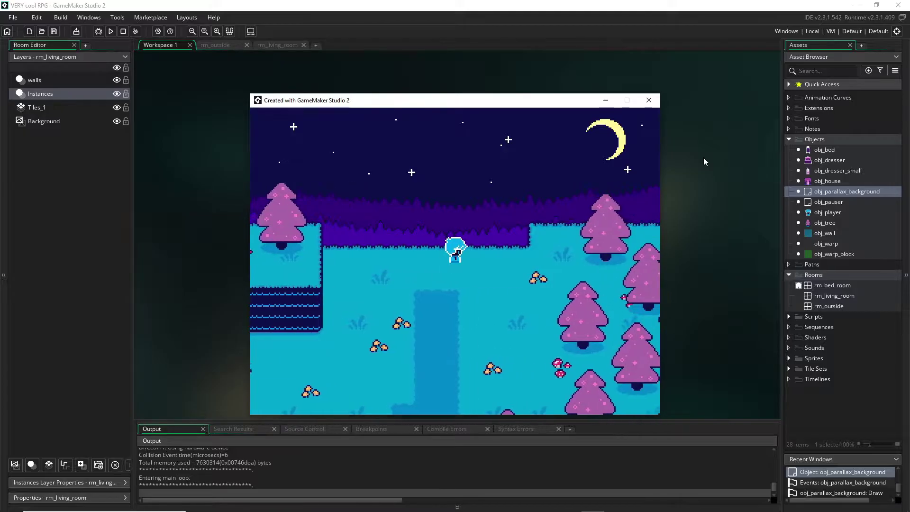
pyautogui.press('Down')
pyautogui.press('Left')
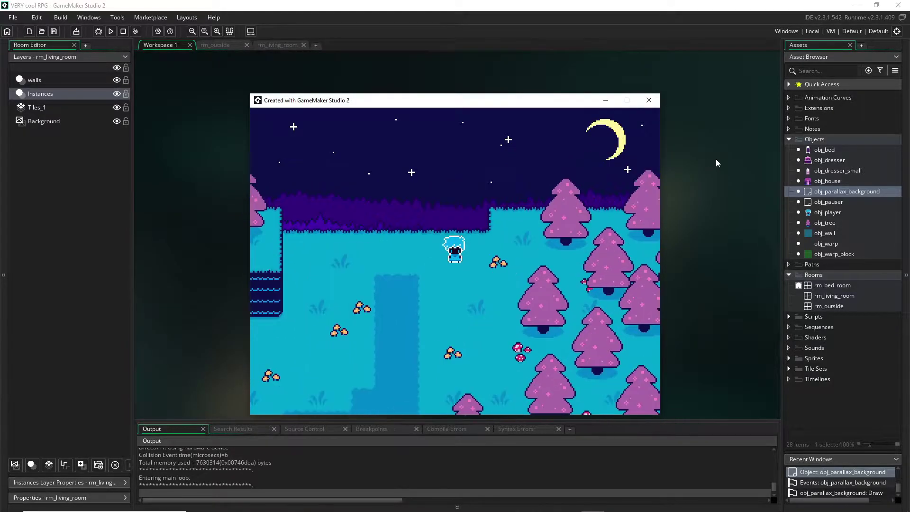
pyautogui.press('Down')
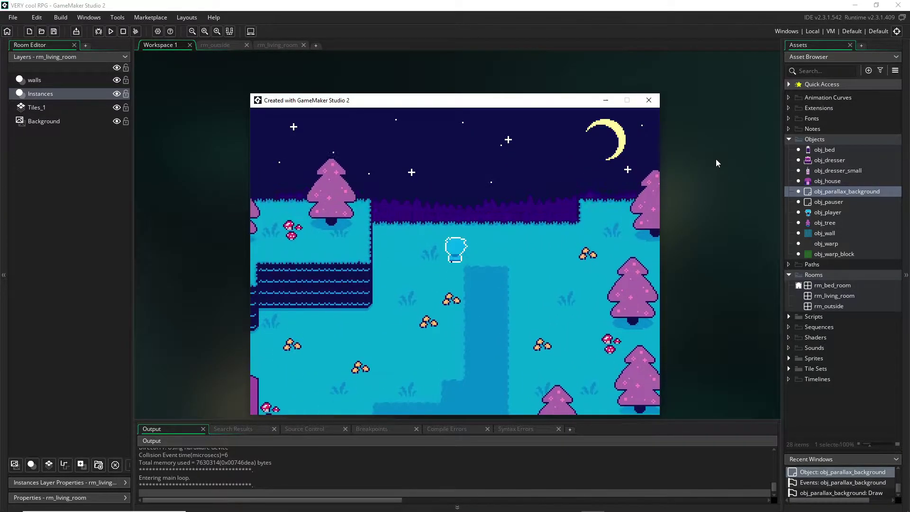
pyautogui.press('Right')
pyautogui.press('Right')
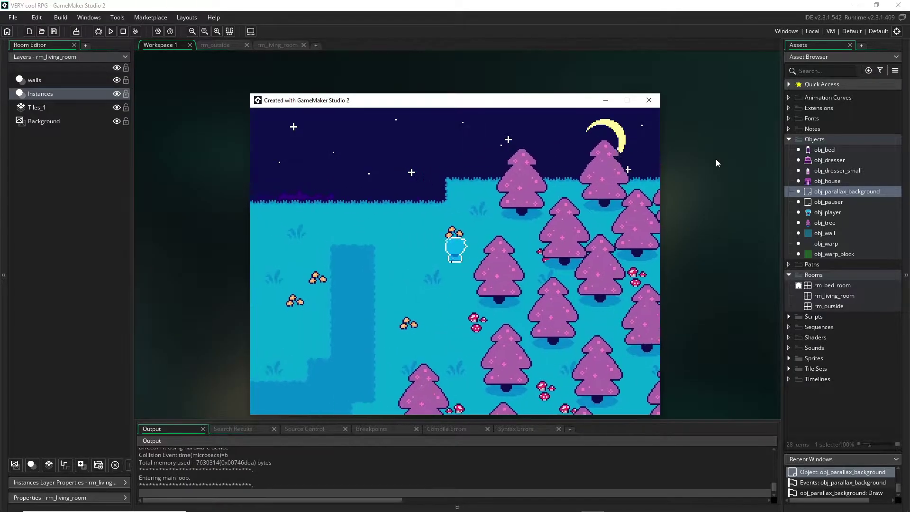
pyautogui.press('Left')
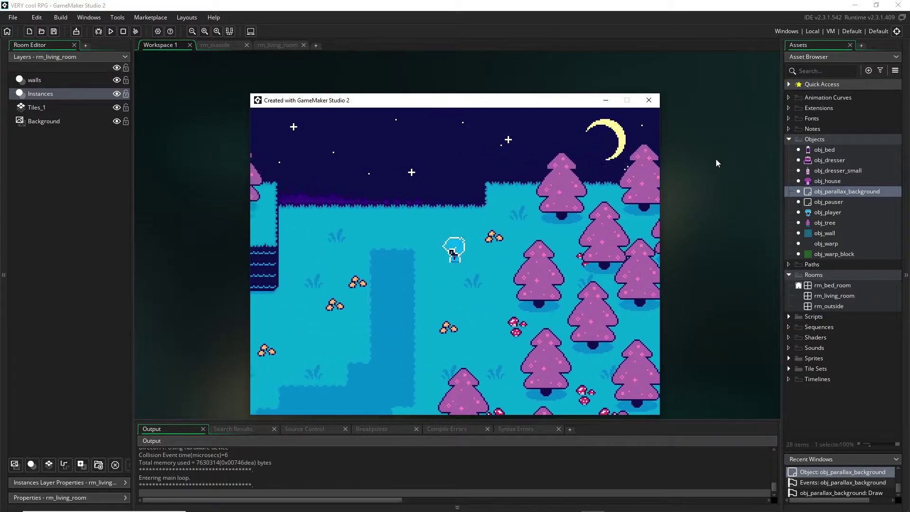
pyautogui.press('Down')
pyautogui.press('Right')
pyautogui.press('Up')
pyautogui.press('Up')
pyautogui.press('Left')
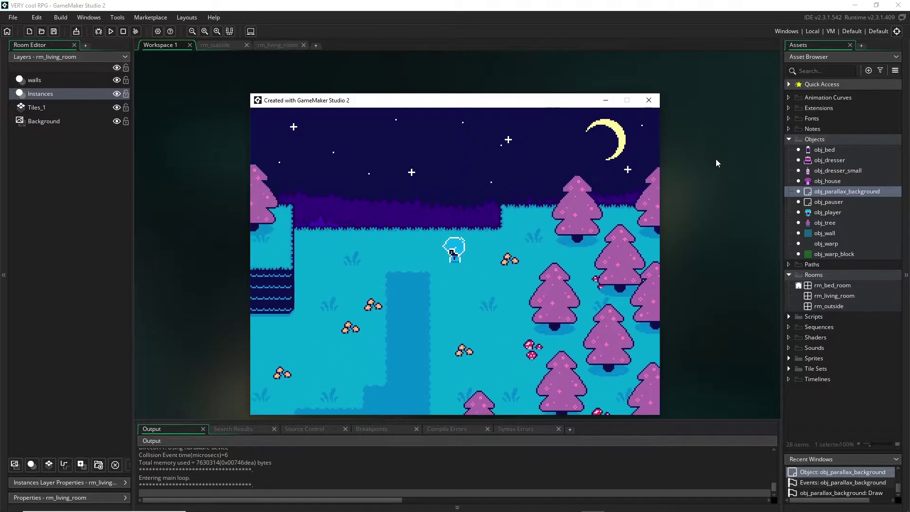
pyautogui.press('Right')
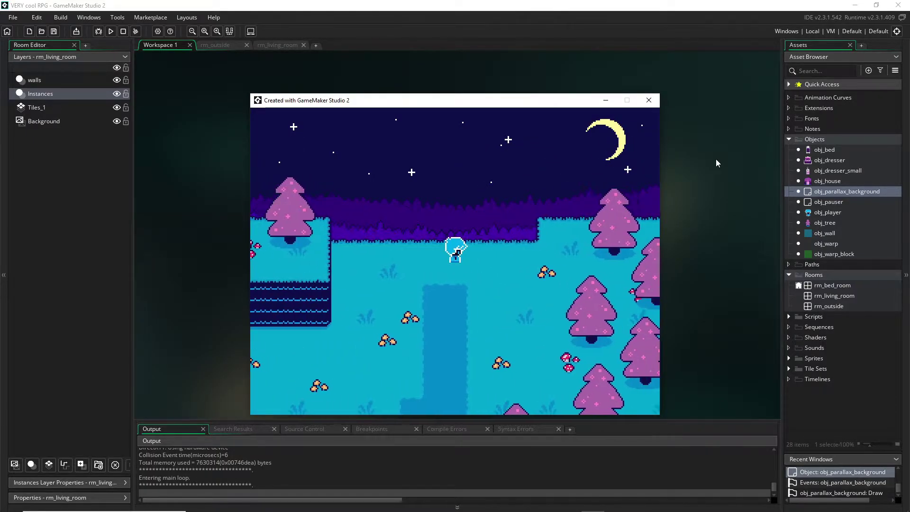
pyautogui.press('Down')
pyautogui.press('Left')
pyautogui.press('Down')
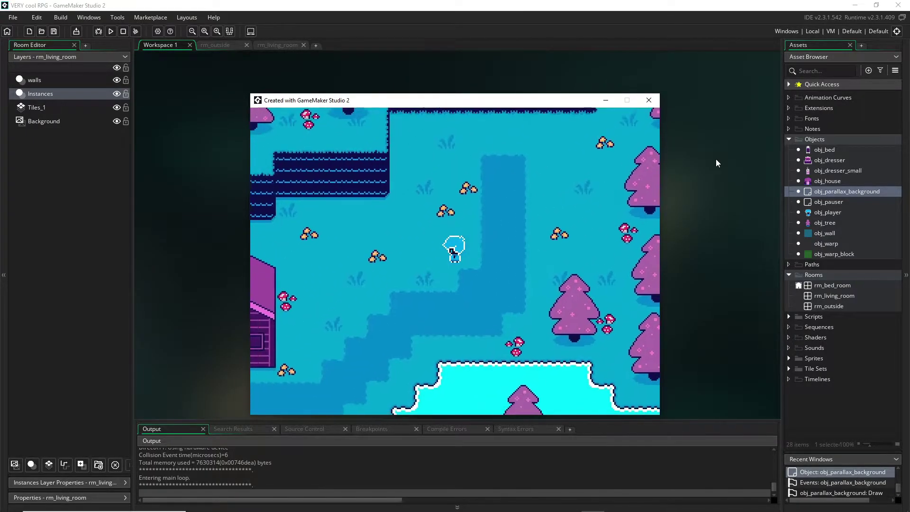
pyautogui.press('Left')
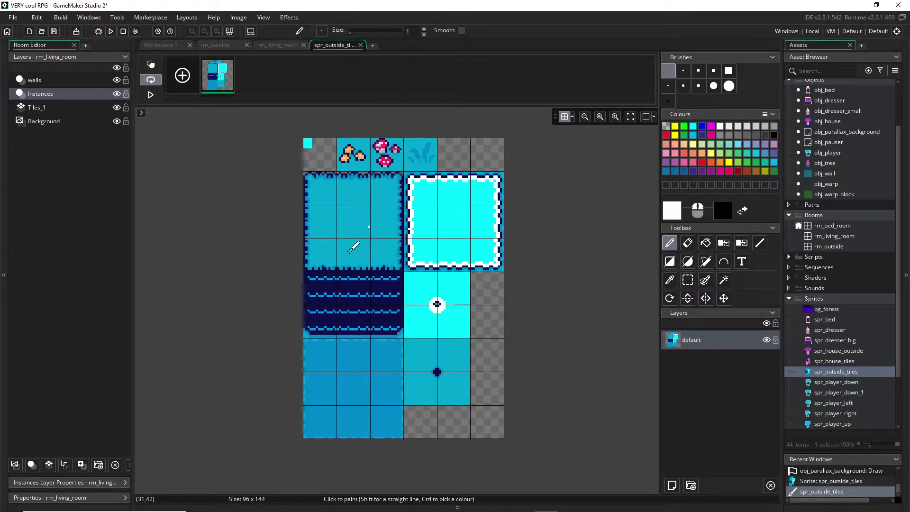
# Toggle the grid in the spr_outside_tiles image editor, and open the bg_forest sprite for viewing.
pyautogui.click(565, 117)
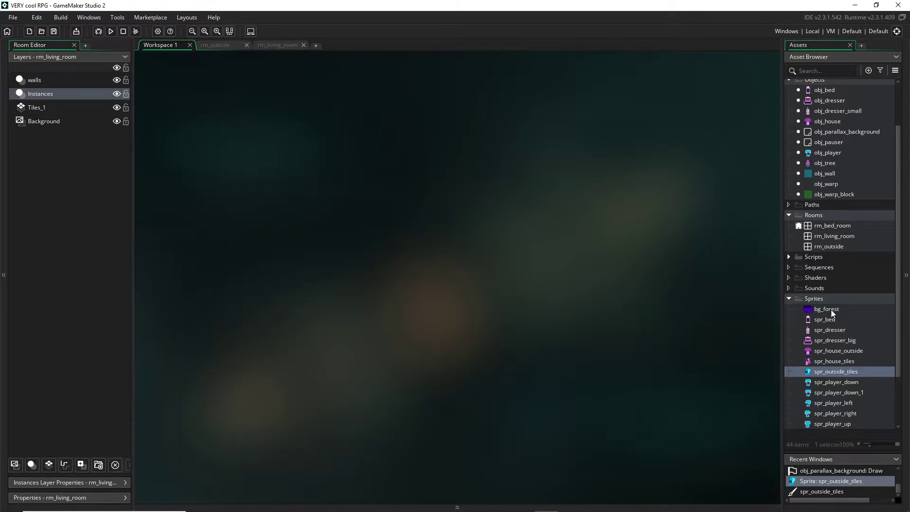
pyautogui.doubleClick(832, 309)
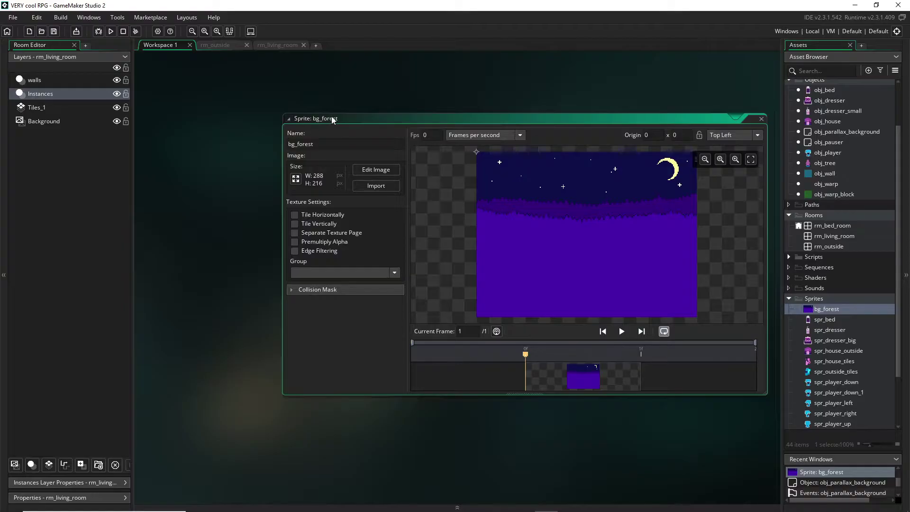
pyautogui.moveTo(334, 119); pyautogui.dragTo(283, 116)
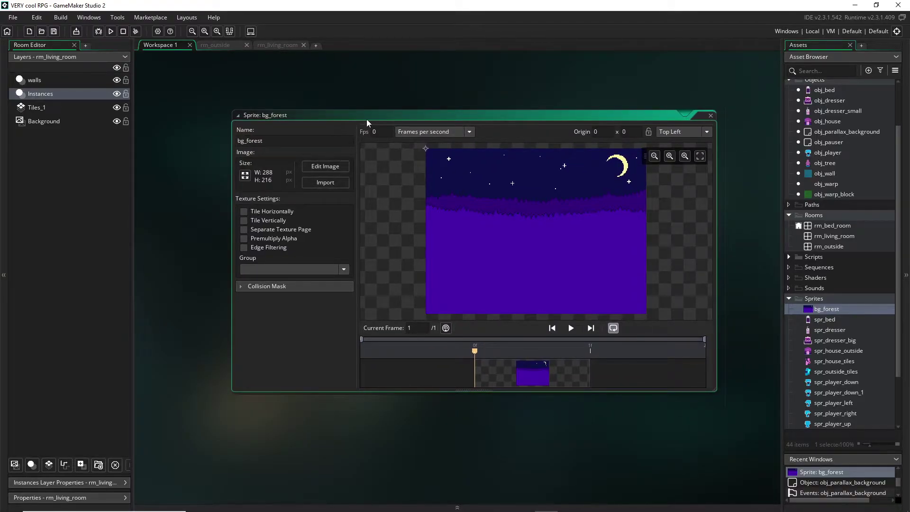
pyautogui.moveTo(366, 118); pyautogui.dragTo(350, 117)
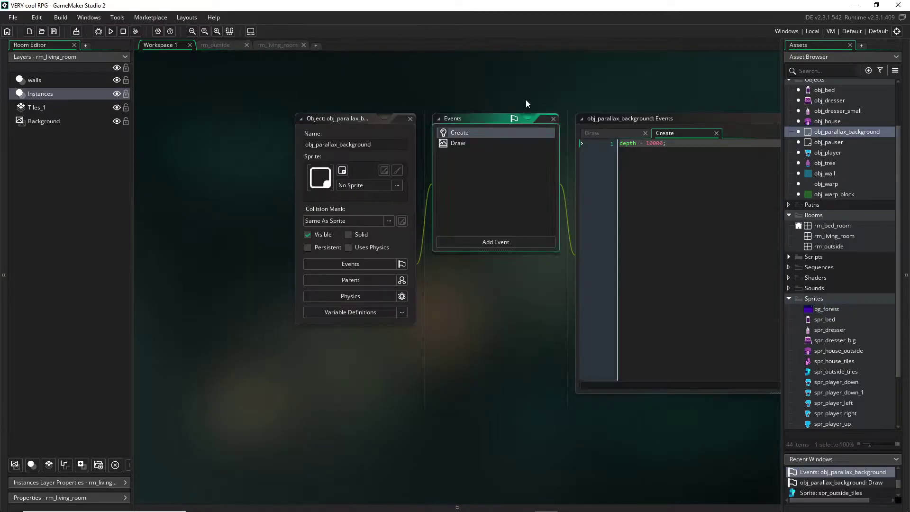
# Make room for obj_parallax_background's code and view its Create and Draw event code.
pyautogui.moveTo(525, 99); pyautogui.dragTo(391, 110, button='middle')
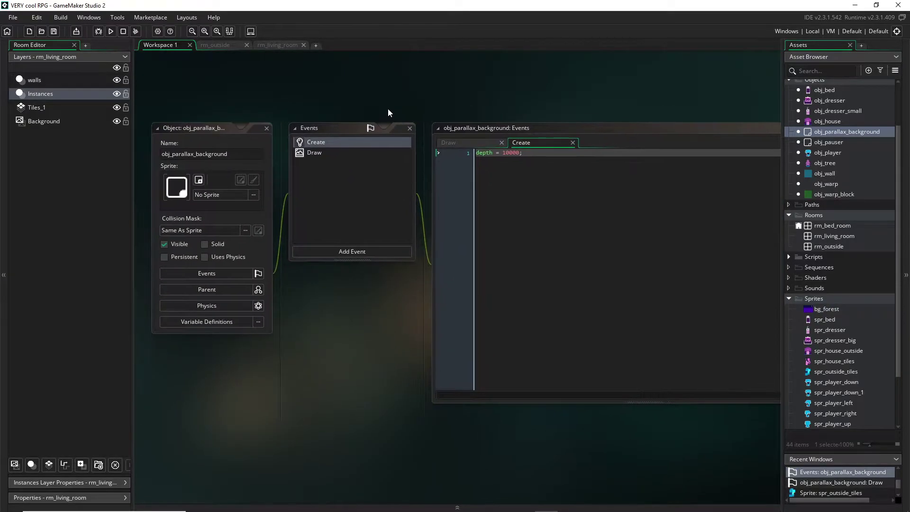
pyautogui.click(4, 176)
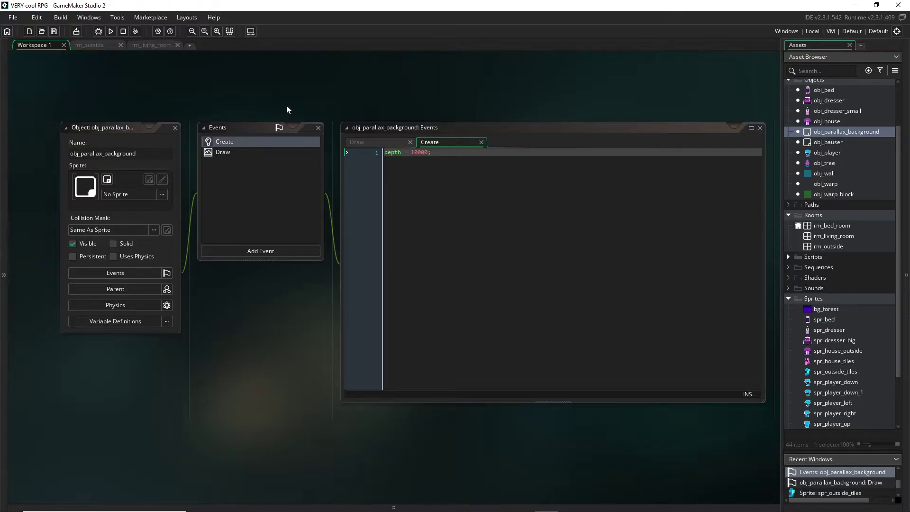
pyautogui.click(442, 155)
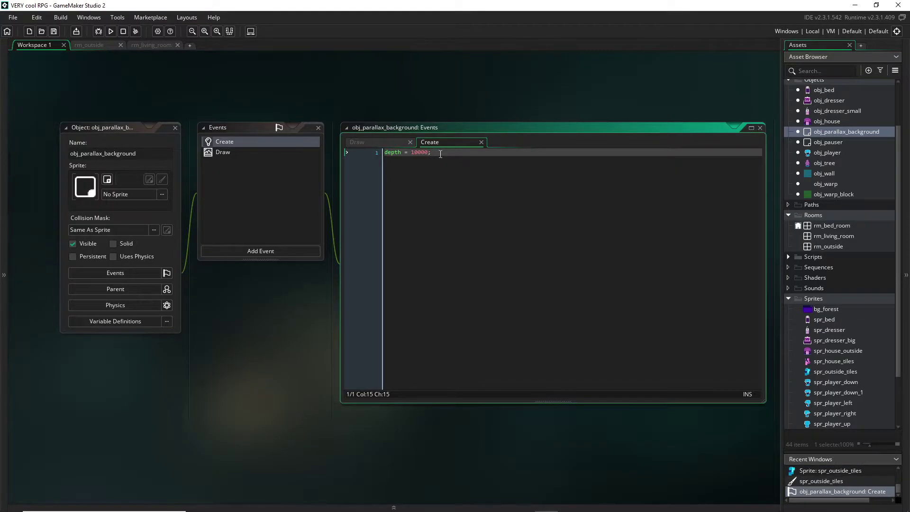
pyautogui.click(379, 143)
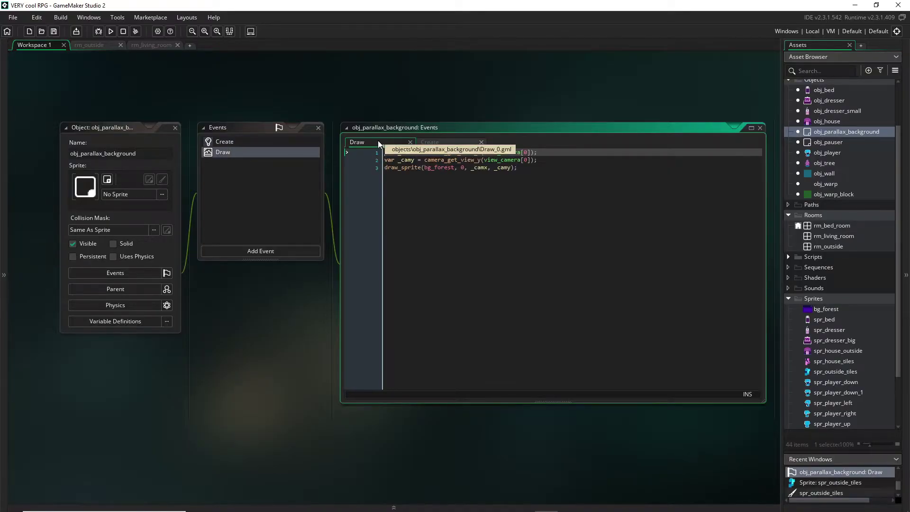
# Insert a blank line between the _camy declaration and the draw_sprite call in the Draw event.
pyautogui.click(550, 160)
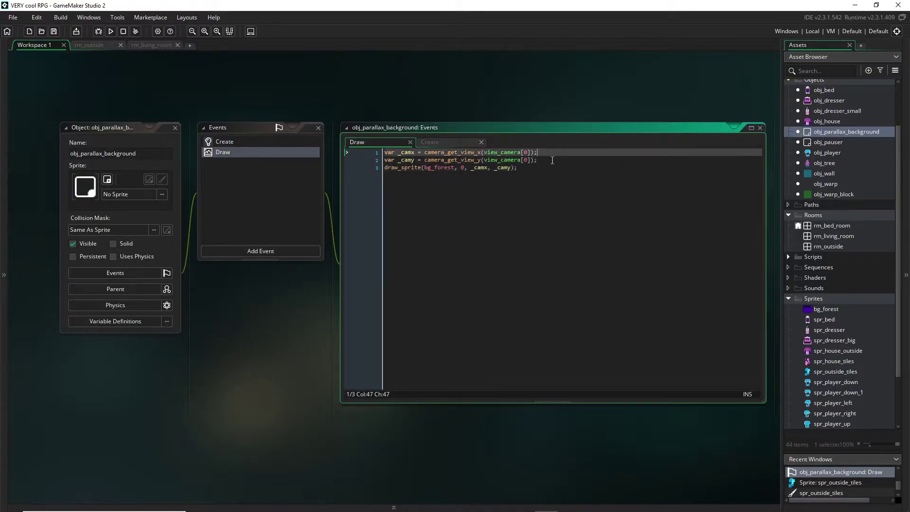
pyautogui.click(550, 169)
pyautogui.click(544, 159)
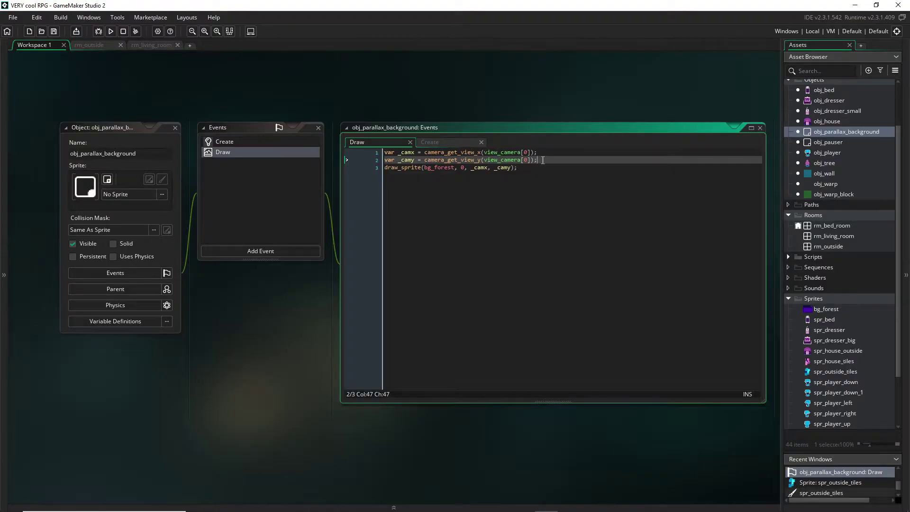
pyautogui.press('Return')
# Examine the _camx and _camy declarations and their camera_get_view_x and camera_get_view_y calls in the Draw event.
pyautogui.click(415, 152)
pyautogui.click(403, 159)
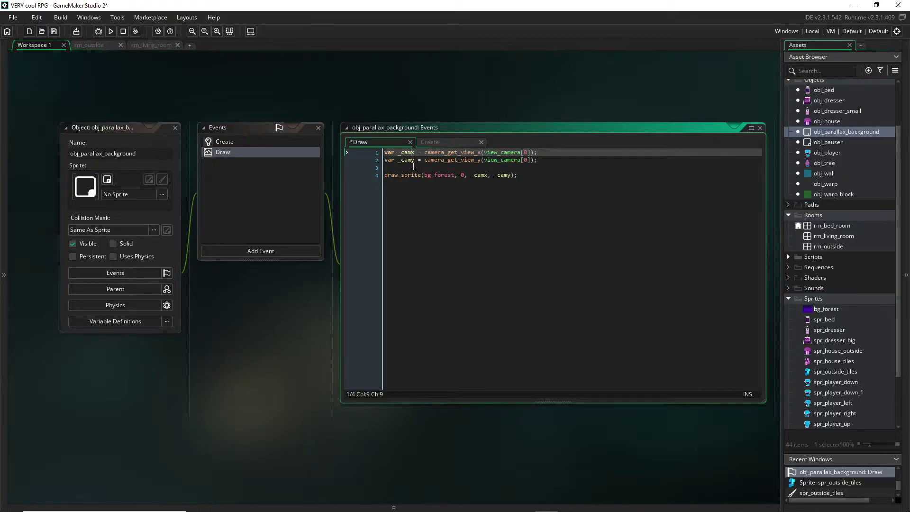
pyautogui.click(416, 161)
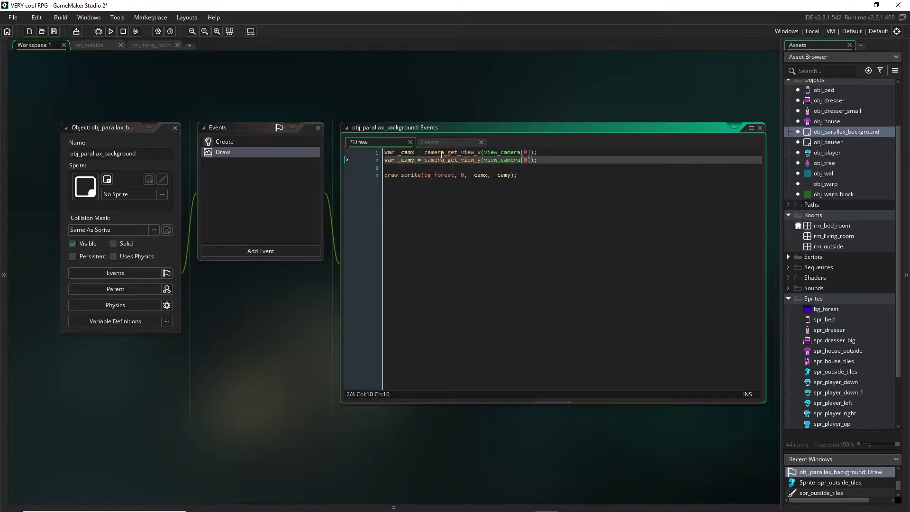
pyautogui.moveTo(458, 155); pyautogui.dragTo(484, 154)
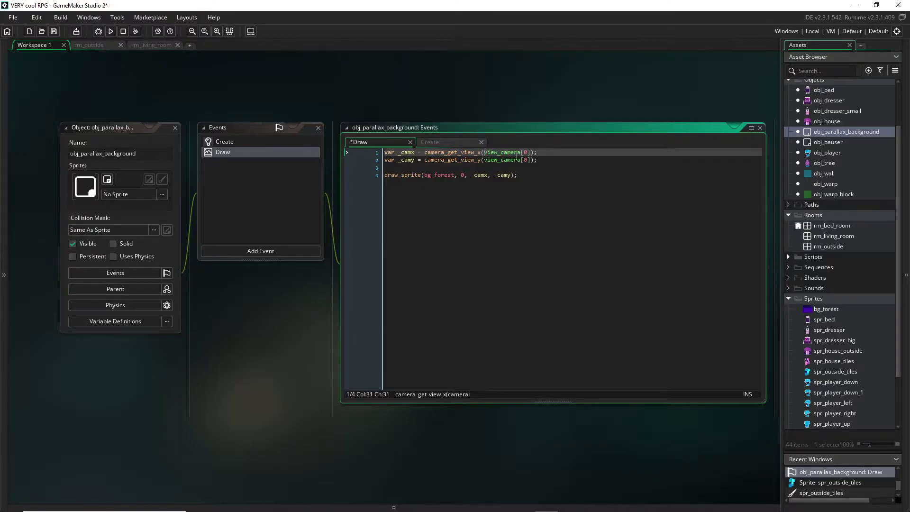
pyautogui.moveTo(424, 153); pyautogui.dragTo(538, 154)
pyautogui.click(408, 153)
pyautogui.moveTo(424, 160); pyautogui.dragTo(537, 160)
pyautogui.click(413, 160)
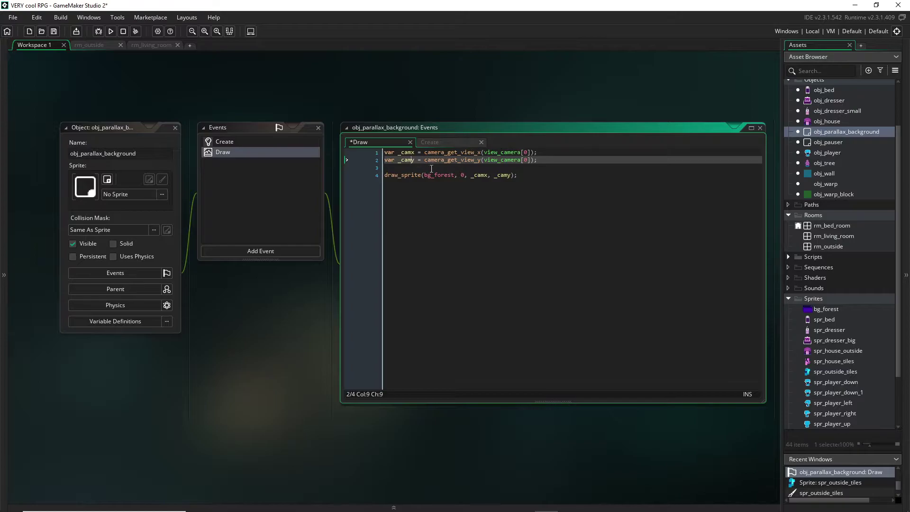
# Examine the draw_sprite call's sprite, subimage and position arguments, and view the Create event's depth code.
pyautogui.click(461, 170)
pyautogui.click(536, 178)
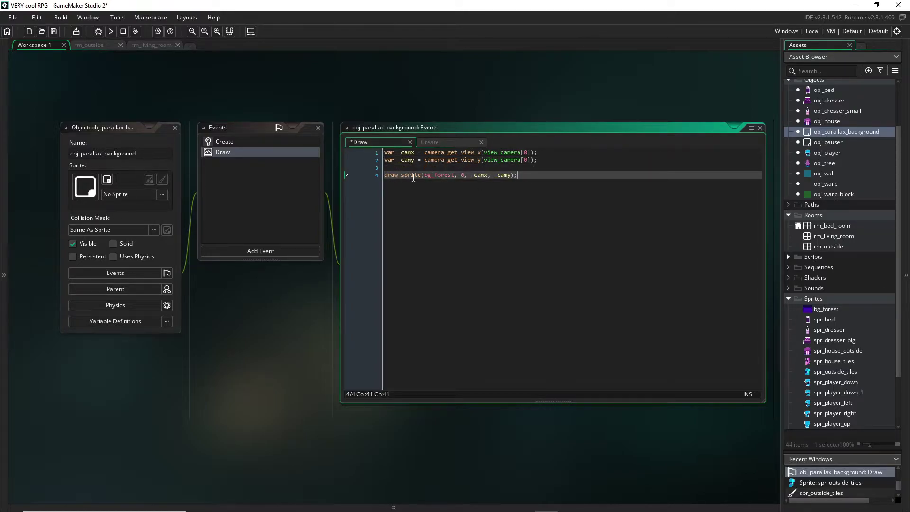
pyautogui.click(416, 177)
pyautogui.click(425, 176)
pyautogui.moveTo(425, 176); pyautogui.dragTo(455, 176)
pyautogui.click(463, 176)
pyautogui.click(460, 170)
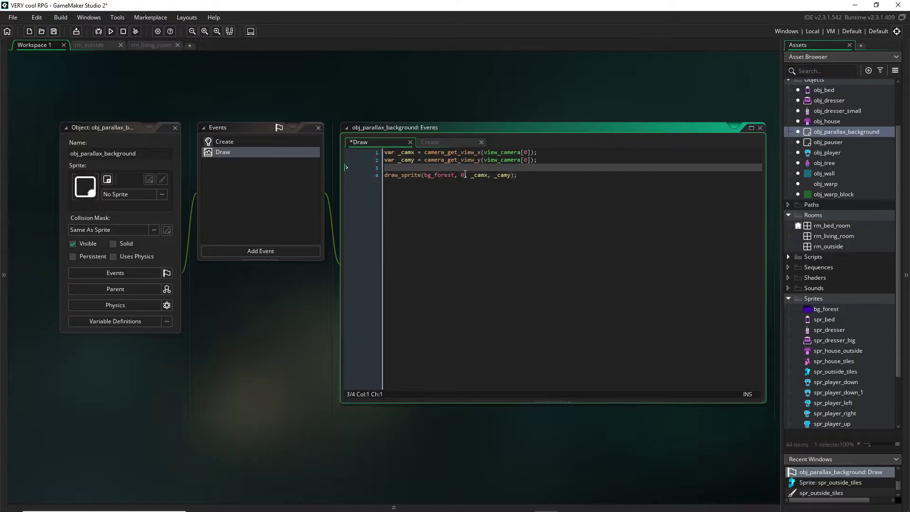
pyautogui.click(466, 175)
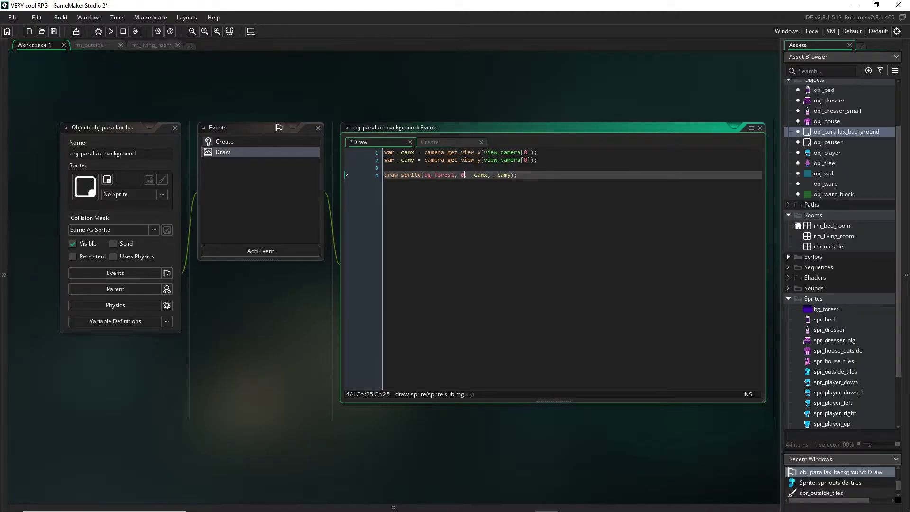
pyautogui.click(475, 174)
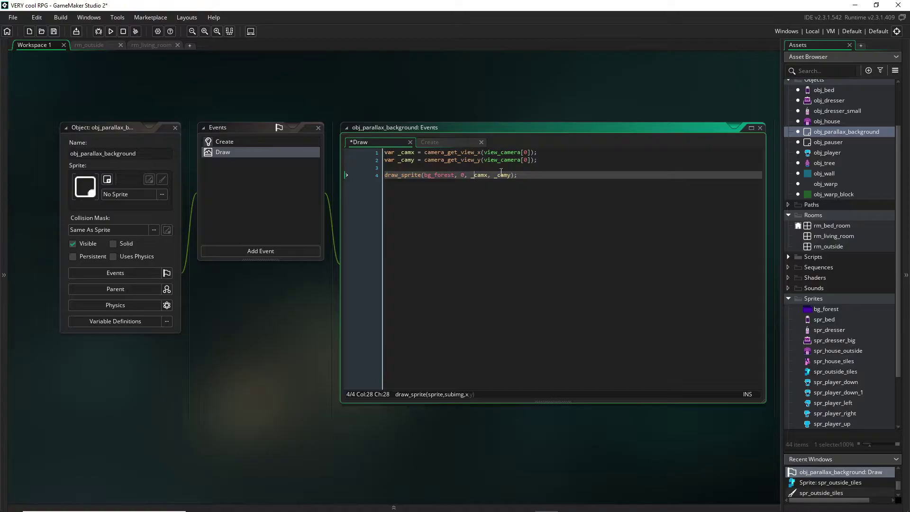
pyautogui.click(471, 167)
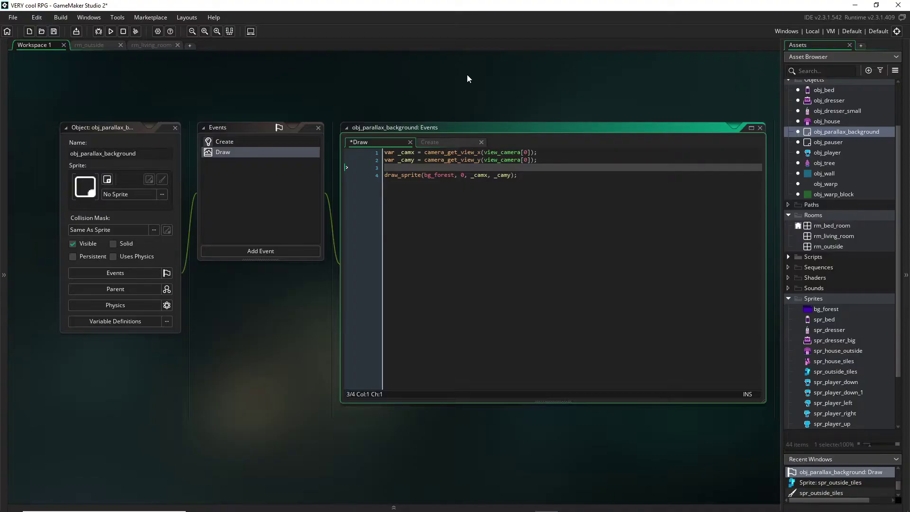
pyautogui.click(444, 142)
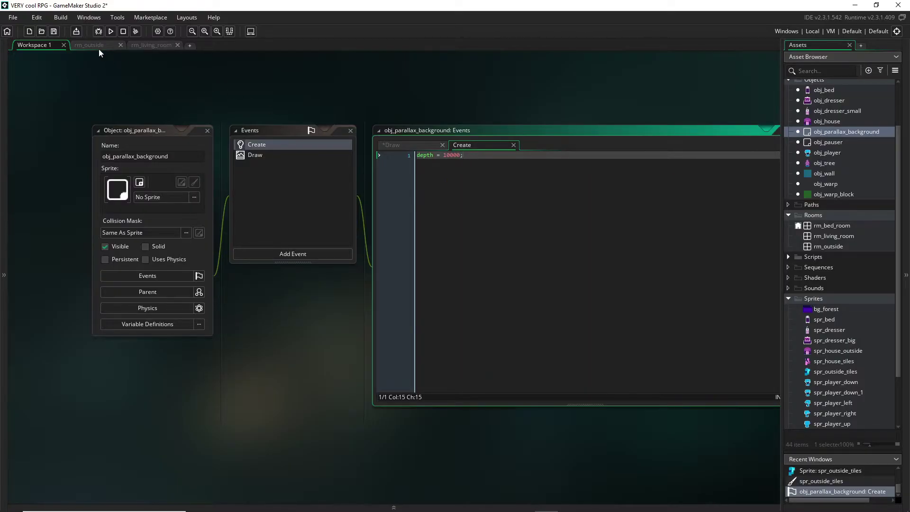
# Open the rm_outside room and make its Instances layer active.
pyautogui.click(98, 47)
pyautogui.keyDown('ctrl'); pyautogui.scroll(-4, 363, 158); pyautogui.keyUp('ctrl')
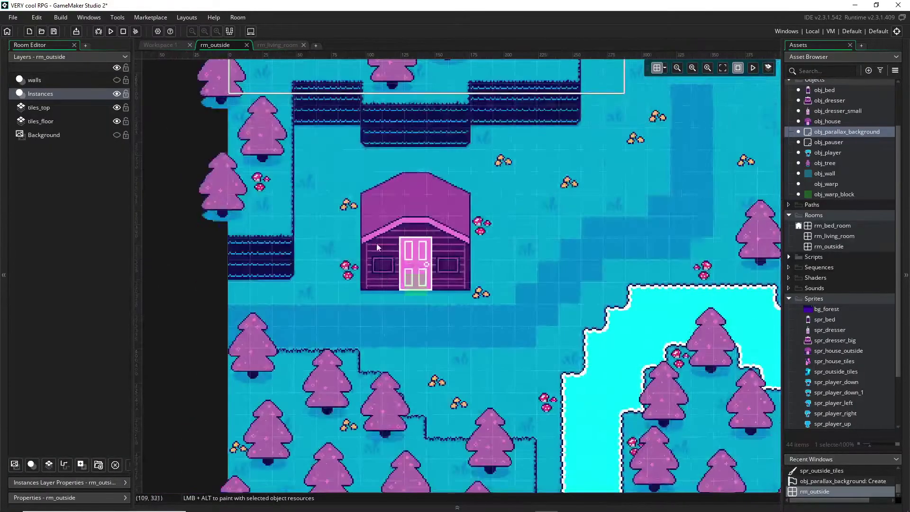
pyautogui.moveTo(360, 174); pyautogui.dragTo(389, 277, button='middle')
pyautogui.moveTo(362, 210); pyautogui.dragTo(361, 301, button='middle')
pyautogui.moveTo(372, 186); pyautogui.dragTo(372, 298, button='middle')
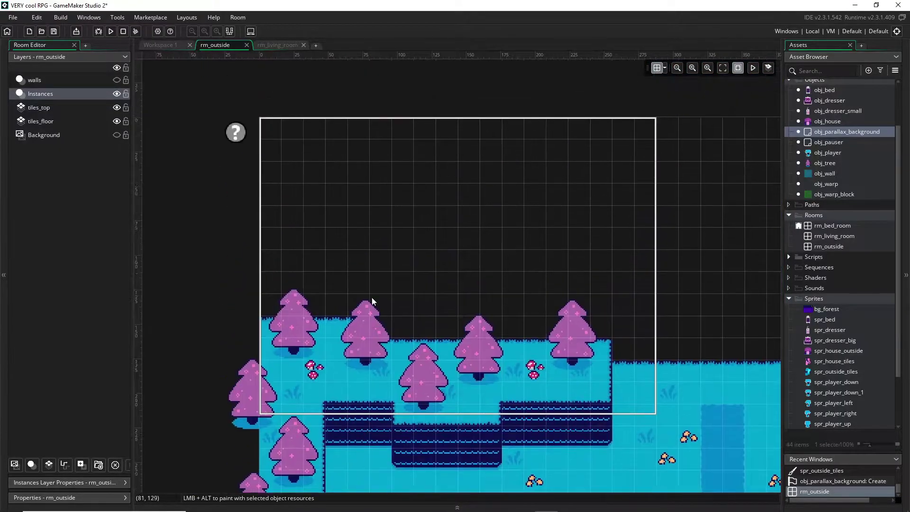
pyautogui.moveTo(371, 246); pyautogui.dragTo(425, 296, button='middle')
pyautogui.click(53, 94)
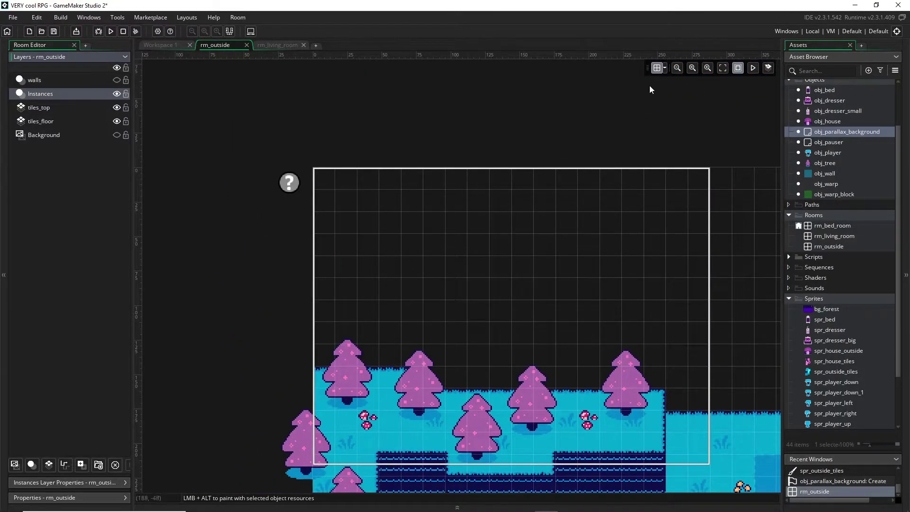
# Hide the room grid and select the obj_parallax_background instance just outside the upper-left corner of rm_outside.
pyautogui.click(658, 68)
pyautogui.click(294, 187)
pyautogui.keyDown('ctrl'); pyautogui.scroll(-3, 296, 189); pyautogui.keyUp('ctrl')
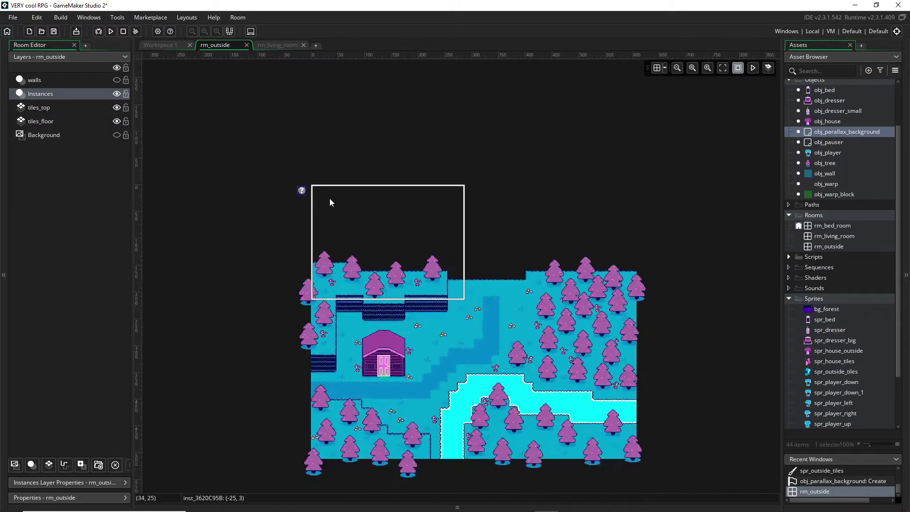
pyautogui.keyDown('ctrl'); pyautogui.scroll(1, 306, 195); pyautogui.keyUp('ctrl')
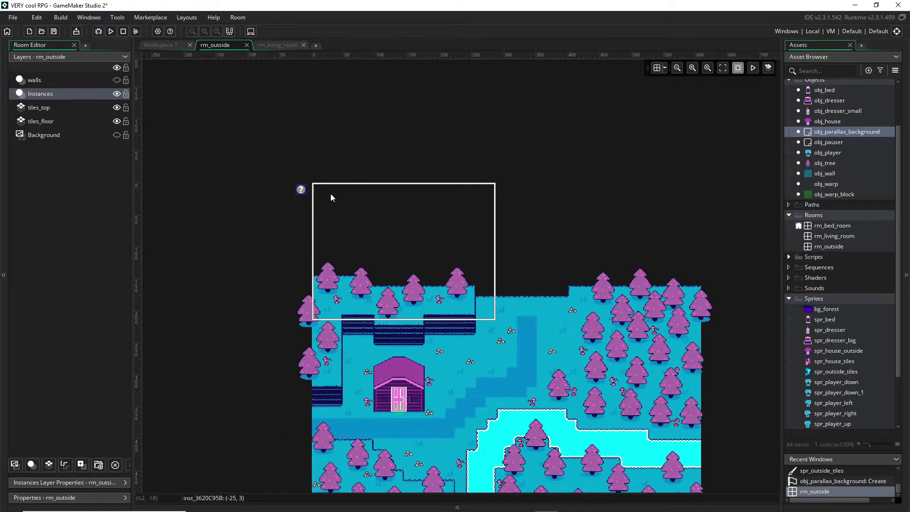
pyautogui.keyDown('ctrl'); pyautogui.scroll(1, 306, 195); pyautogui.keyUp('ctrl')
pyautogui.keyDown('ctrl'); pyautogui.scroll(1, 307, 204); pyautogui.keyUp('ctrl')
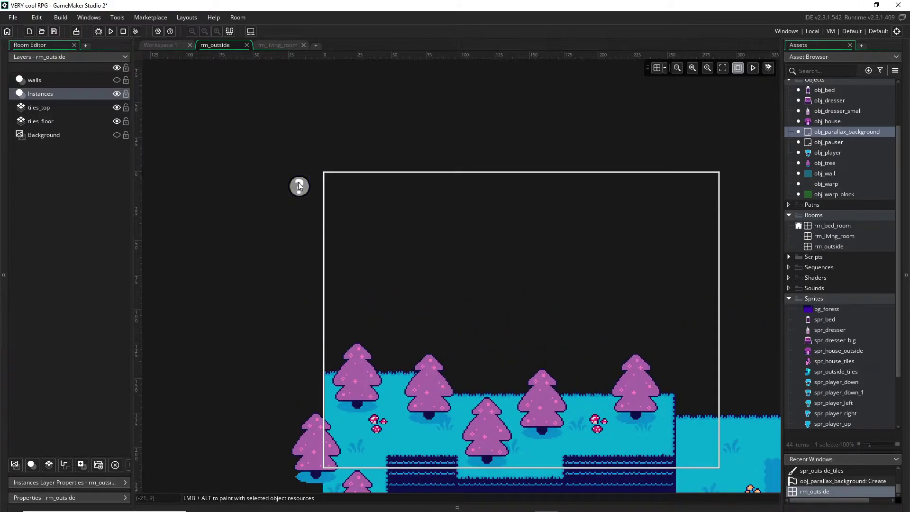
pyautogui.keyDown('ctrl'); pyautogui.scroll(-1, 306, 166); pyautogui.keyUp('ctrl')
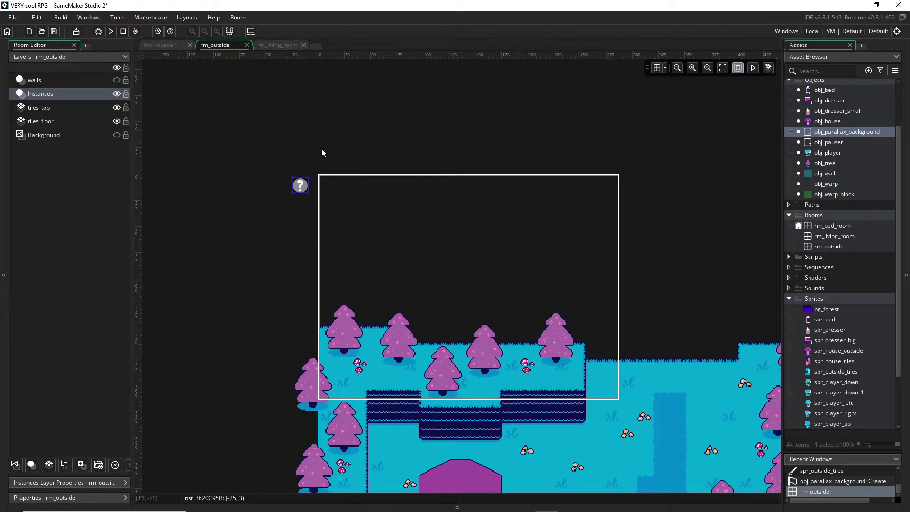
# Examine the depth values of the tiles_top and tiles_floor layers in rm_outside's layer properties.
pyautogui.click(87, 110)
pyautogui.click(87, 122)
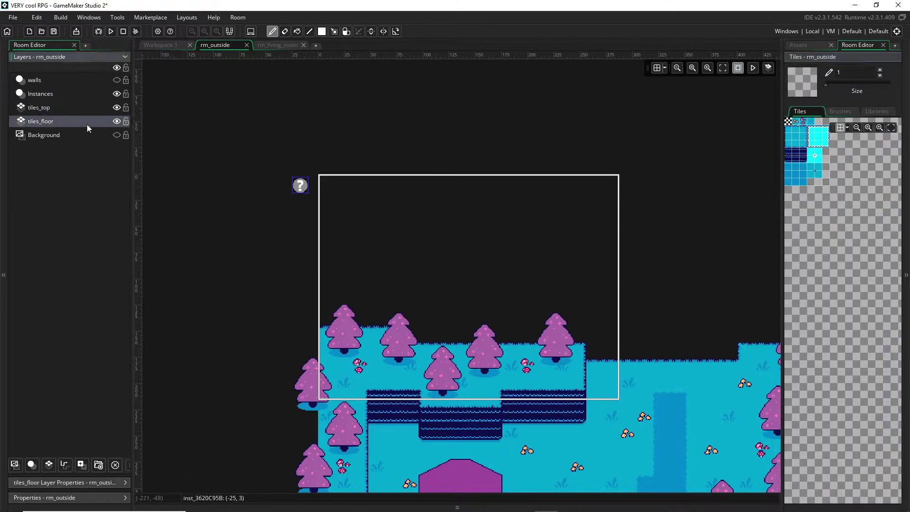
pyautogui.click(125, 481)
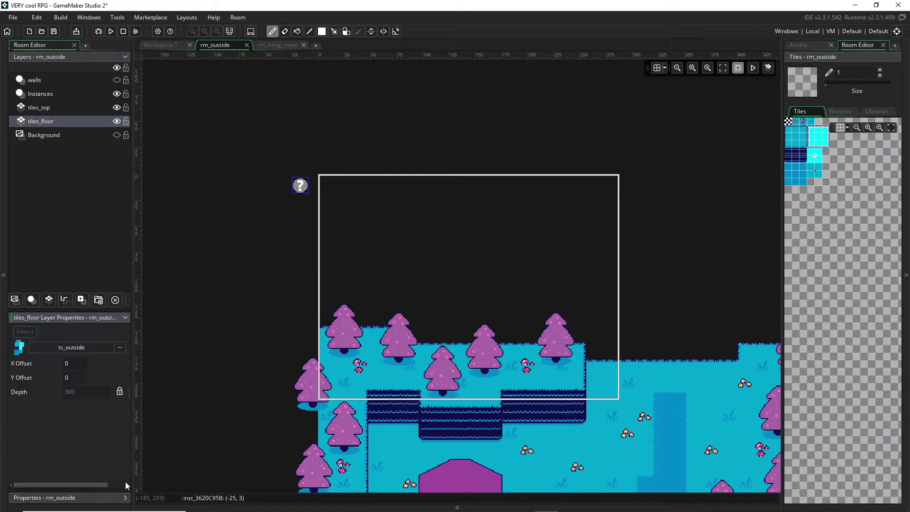
pyautogui.moveTo(87, 311); pyautogui.dragTo(88, 301)
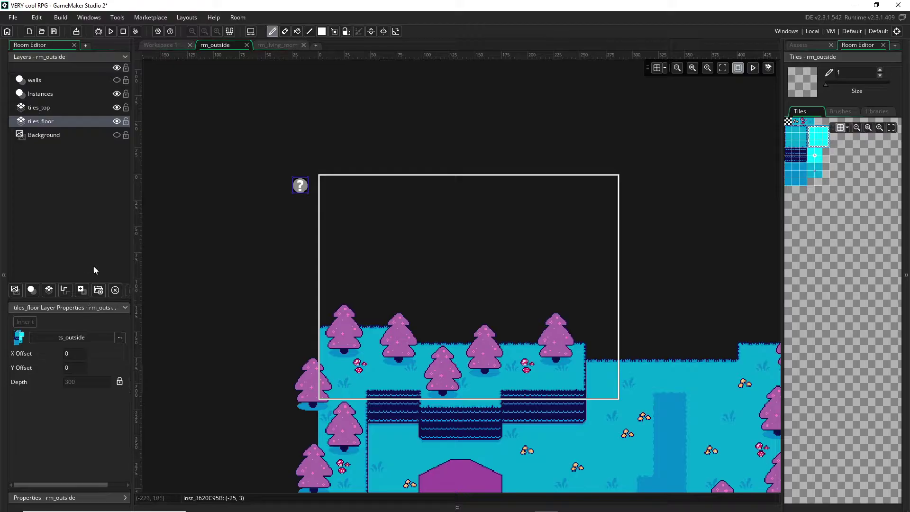
pyautogui.click(40, 81)
pyautogui.click(42, 108)
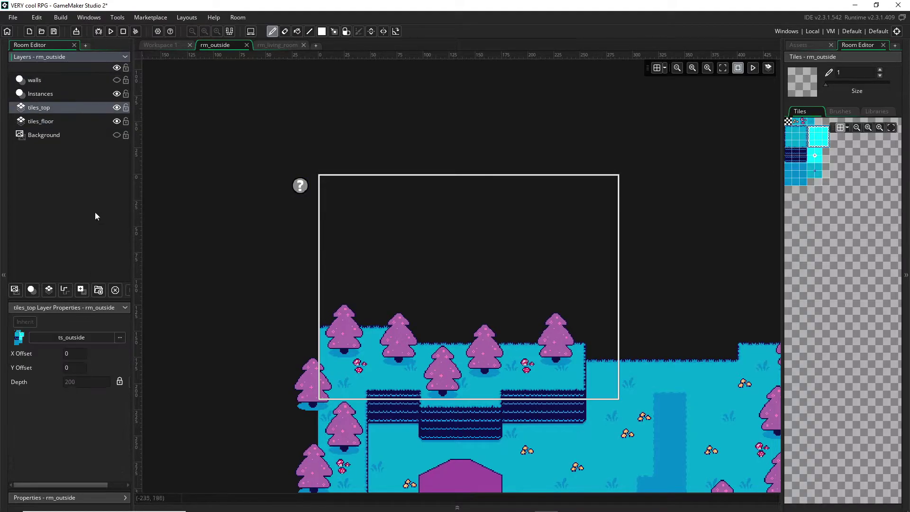
pyautogui.click(57, 122)
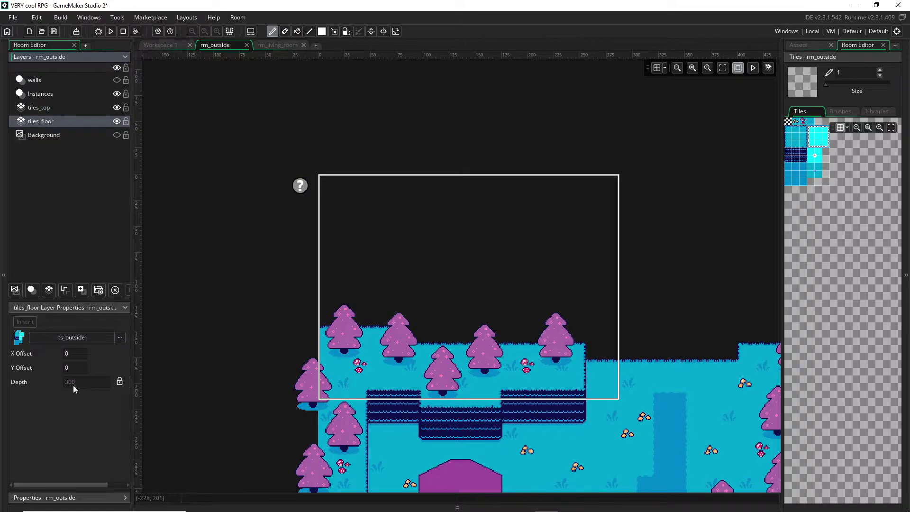
# Show the Background layer of rm_outside to see how it fills the room behind the tiles, and hide it again.
pyautogui.click(54, 135)
pyautogui.click(116, 135)
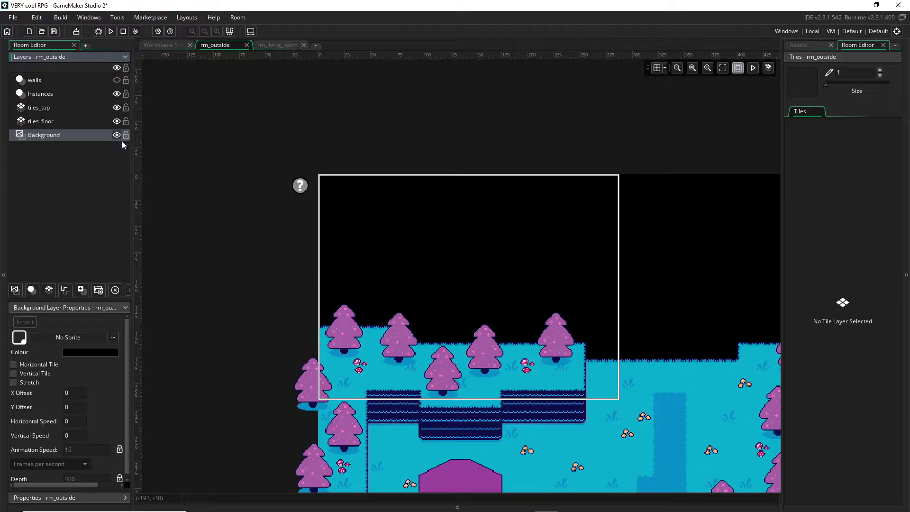
pyautogui.keyDown('ctrl'); pyautogui.scroll(-3, 330, 255); pyautogui.keyUp('ctrl')
pyautogui.moveTo(323, 227); pyautogui.dragTo(217, 197, button='middle')
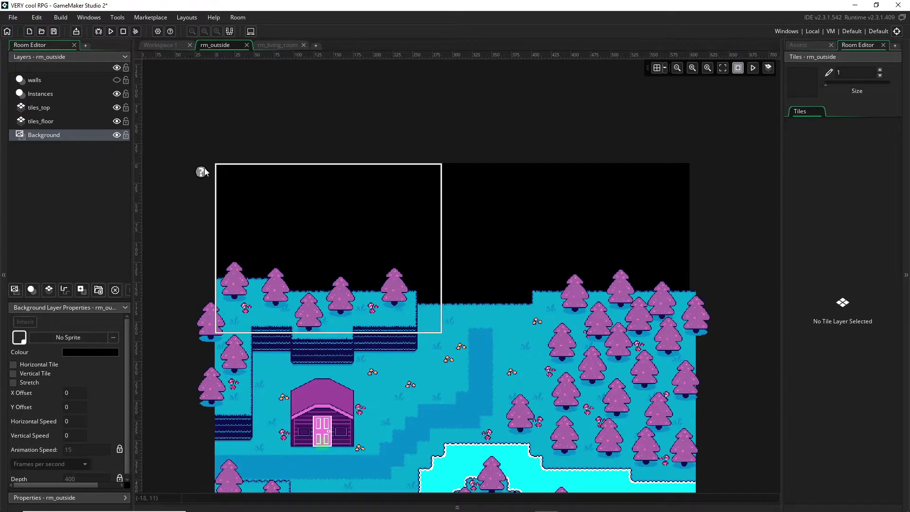
pyautogui.click(116, 136)
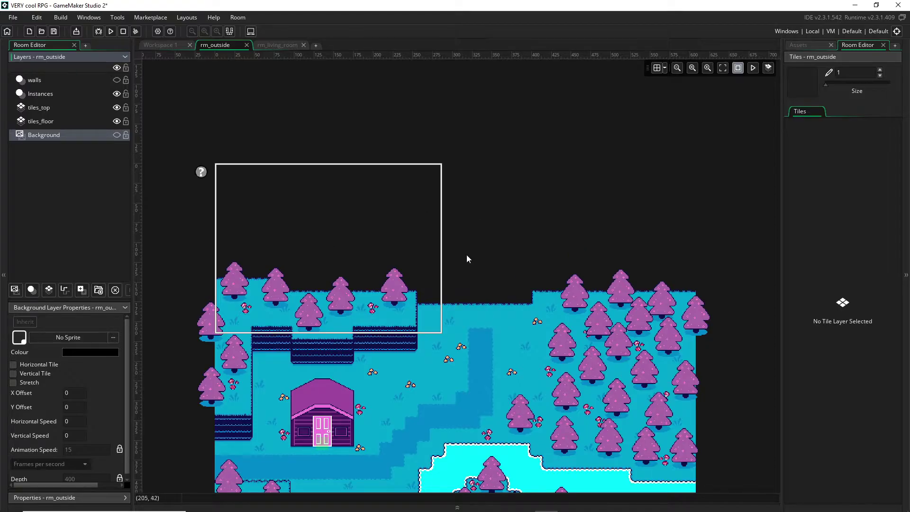
pyautogui.moveTo(183, 180); pyautogui.dragTo(225, 183, button='middle')
pyautogui.scroll(2, 238, 175)
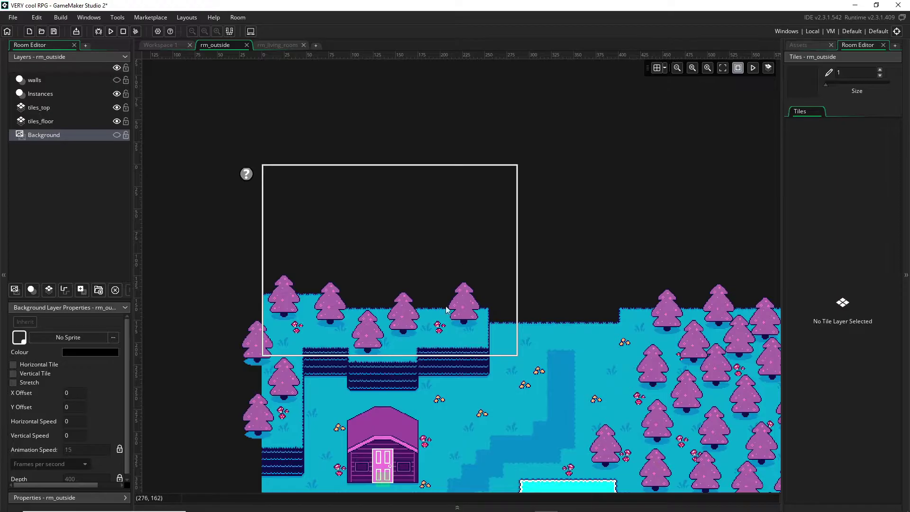
pyautogui.keyDown('ctrl'); pyautogui.scroll(-1, 275, 97); pyautogui.keyUp('ctrl')
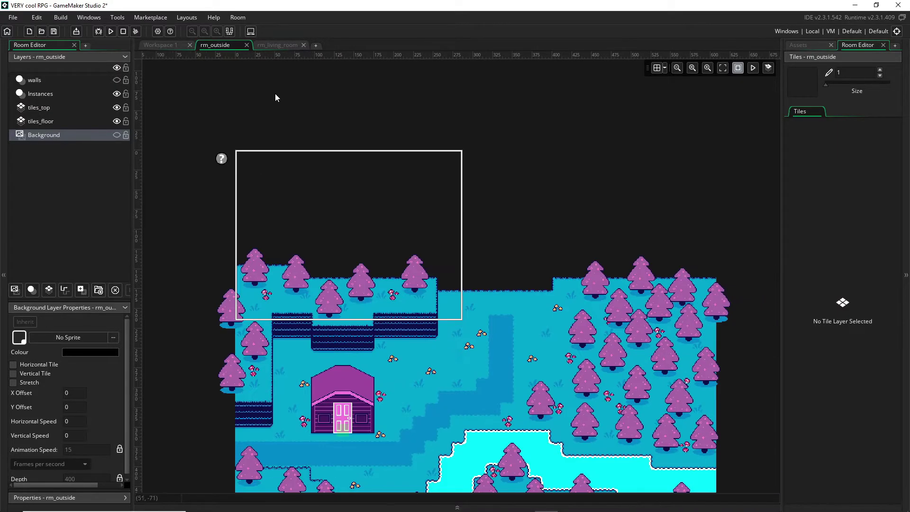
# Place an obj_player instance on the Instances layer of rm_outside, at the upper end of the path beside the house.
pyautogui.click(79, 97)
pyautogui.click(815, 44)
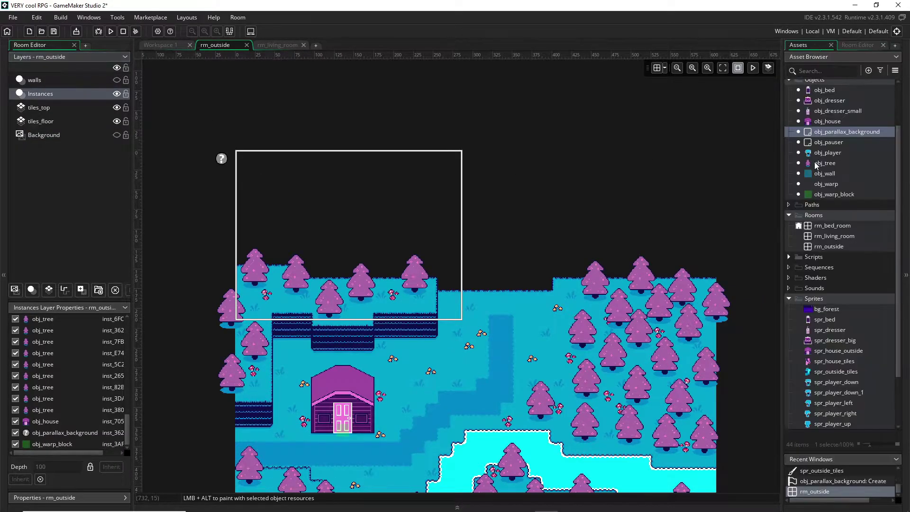
pyautogui.moveTo(827, 152); pyautogui.dragTo(502, 316)
pyautogui.keyDown('ctrl'); pyautogui.scroll(1, 502, 319); pyautogui.keyUp('ctrl')
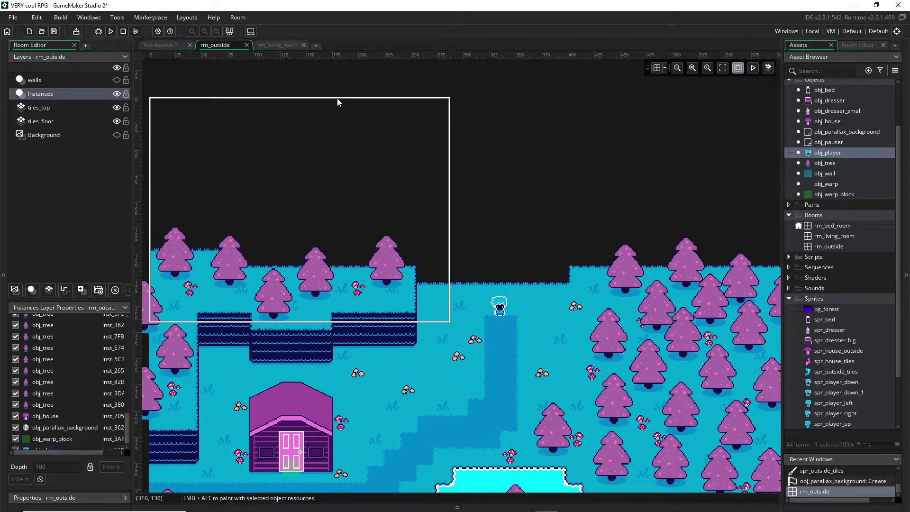
# Move rm_outside to the first place in the Room Order and run the game.
pyautogui.scroll(2, 817, 154)
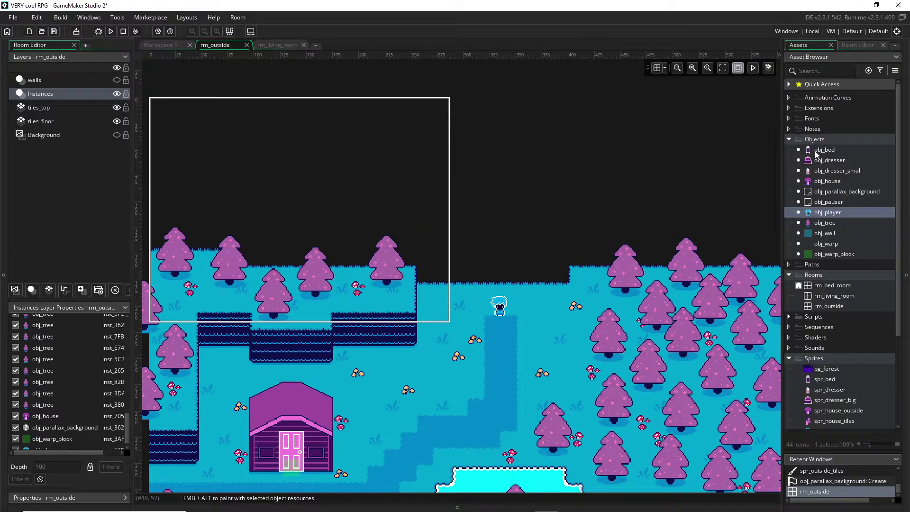
pyautogui.click(789, 138)
pyautogui.click(790, 84)
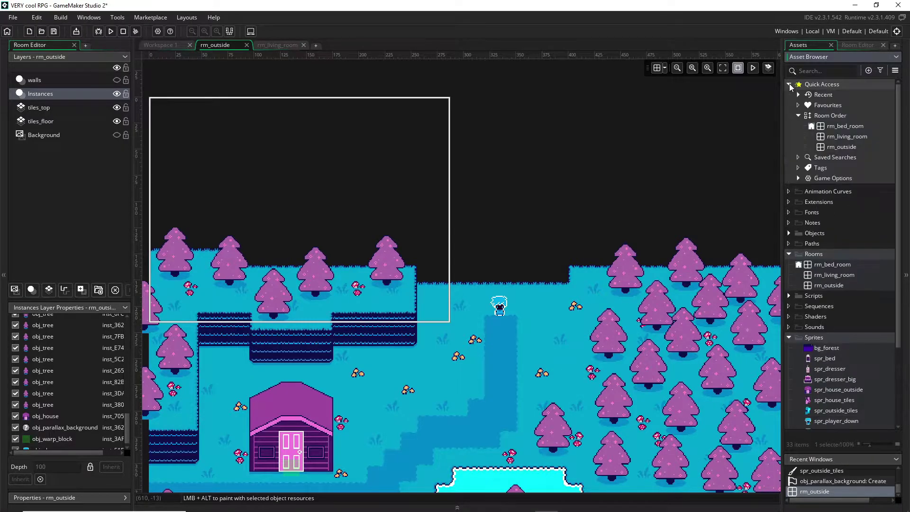
pyautogui.moveTo(844, 147); pyautogui.dragTo(848, 125)
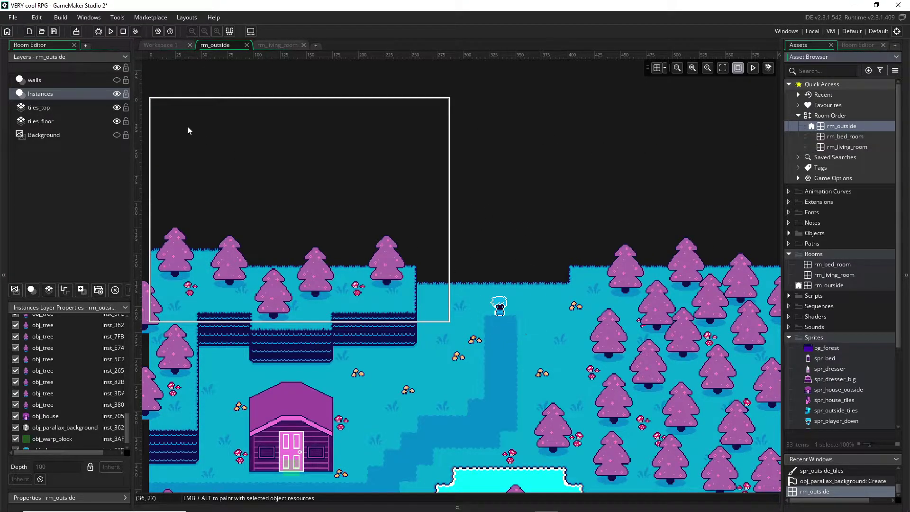
pyautogui.click(110, 31)
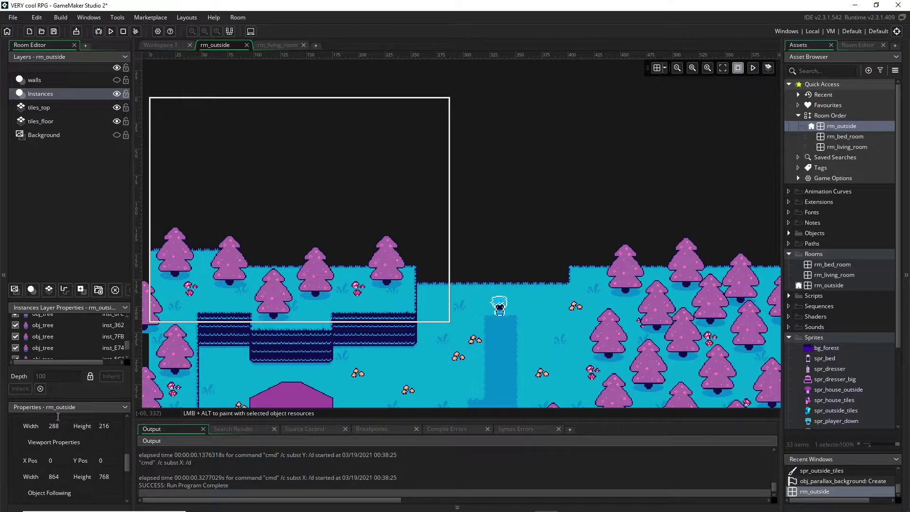
# Set Viewport 0's height to 648 in the Viewport Properties of rm_outside.
pyautogui.scroll(4, 57, 418)
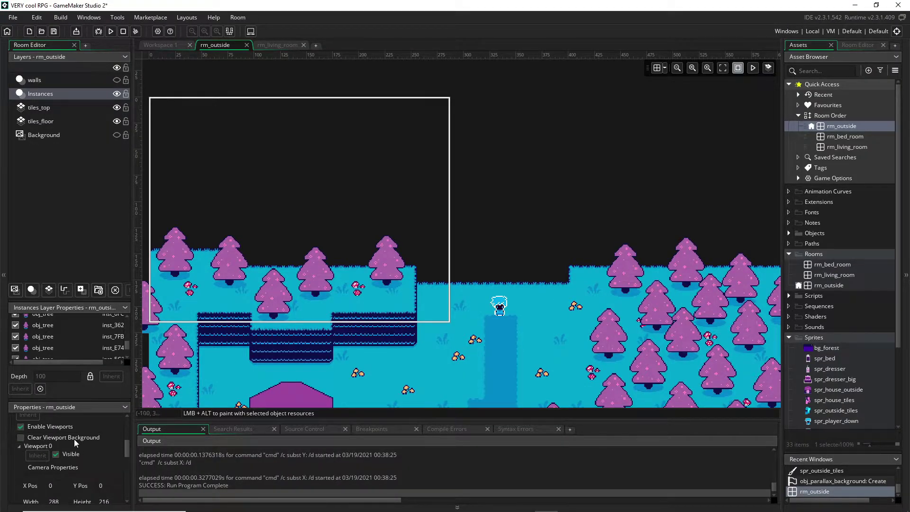
pyautogui.scroll(-4, 71, 444)
pyautogui.click(104, 477)
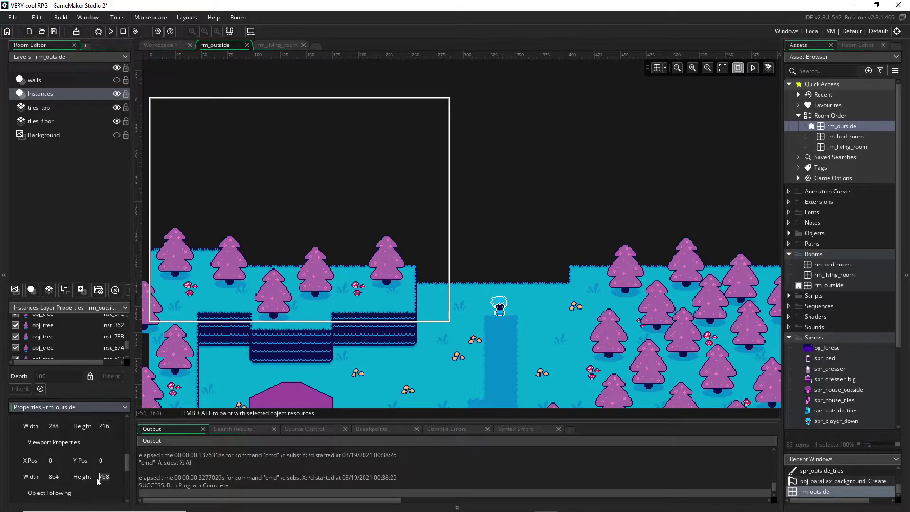
pyautogui.write('648')
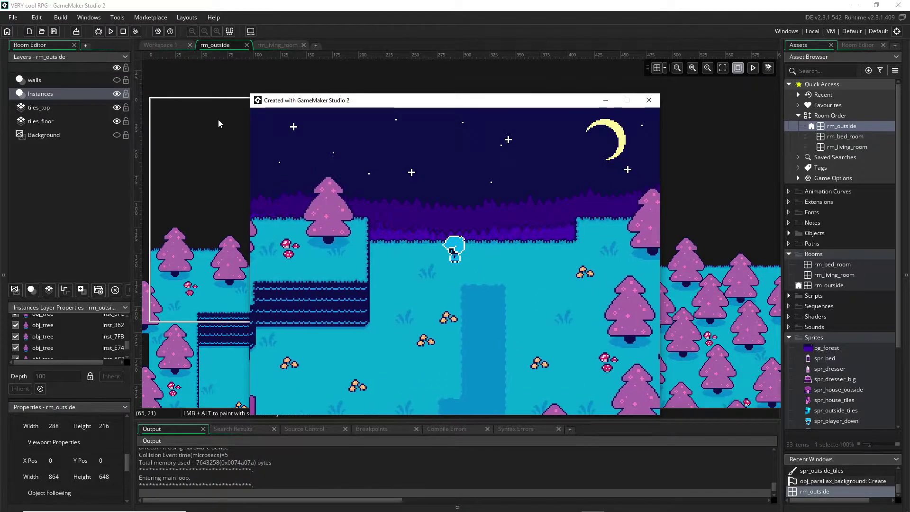
# Walk the player in all directions through the running game to examine how the forest background follows the camera, and close the game.
pyautogui.press('Left')
pyautogui.press('Down')
pyautogui.press('Right')
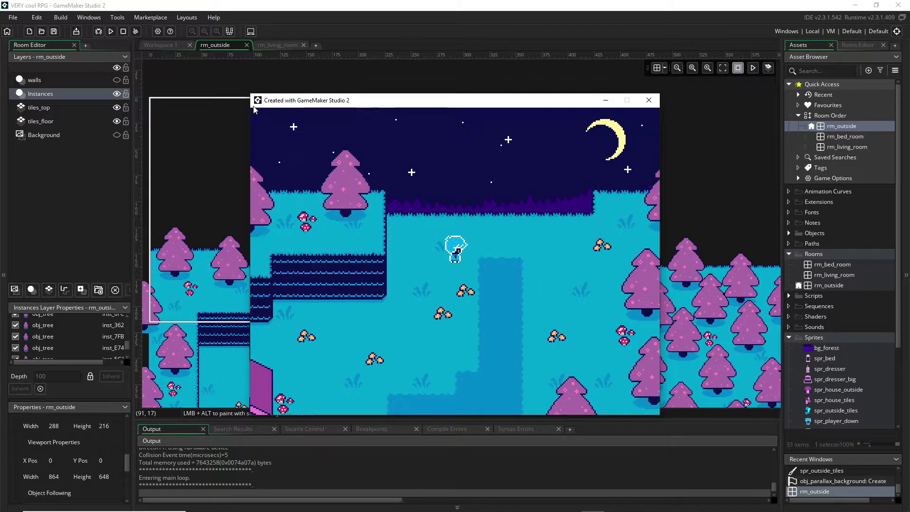
pyautogui.press('Right')
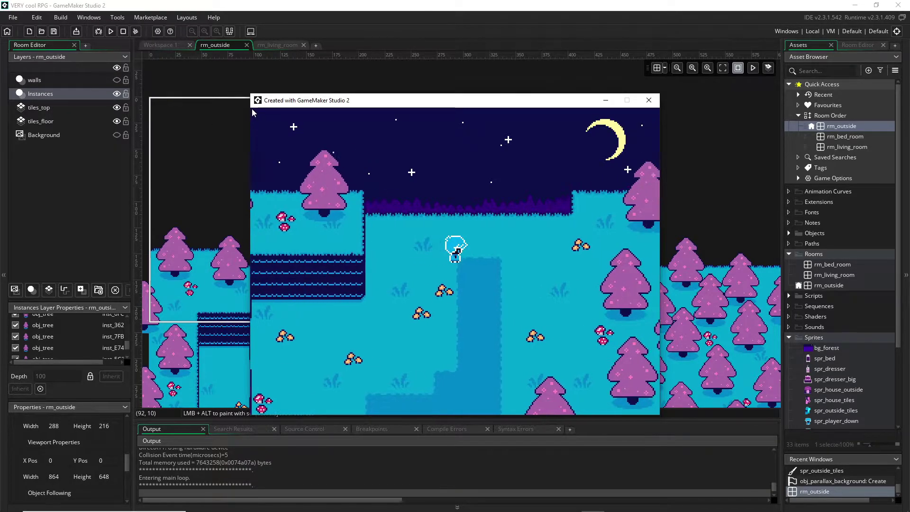
pyautogui.press('Left')
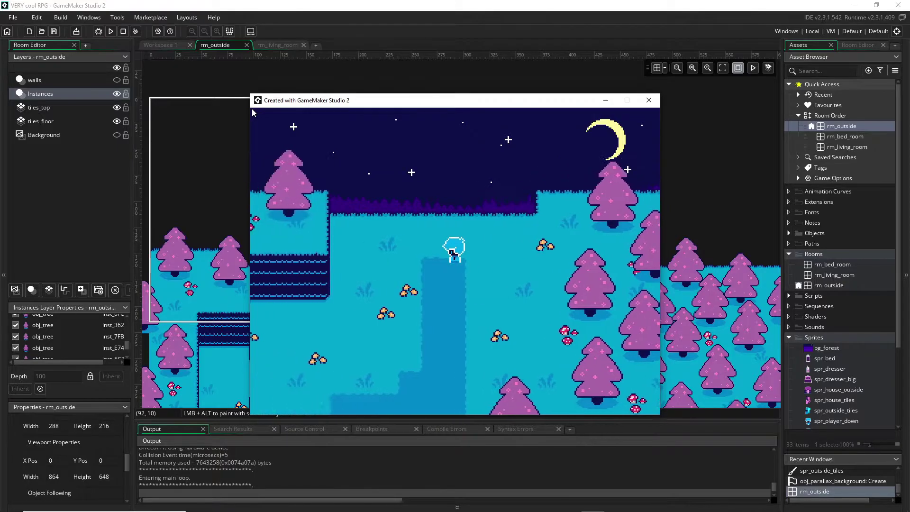
pyautogui.press('Down')
pyautogui.press('Right')
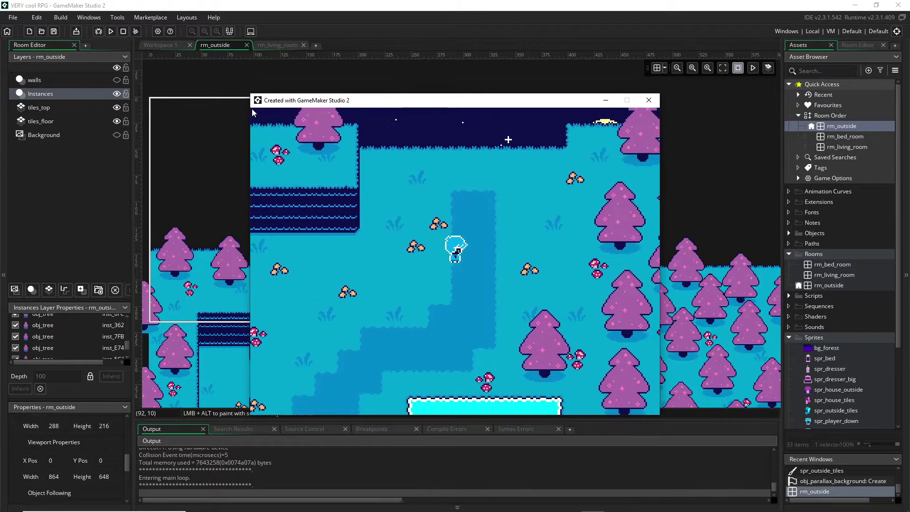
pyautogui.press('Up')
pyautogui.press('Right')
pyautogui.press('Up')
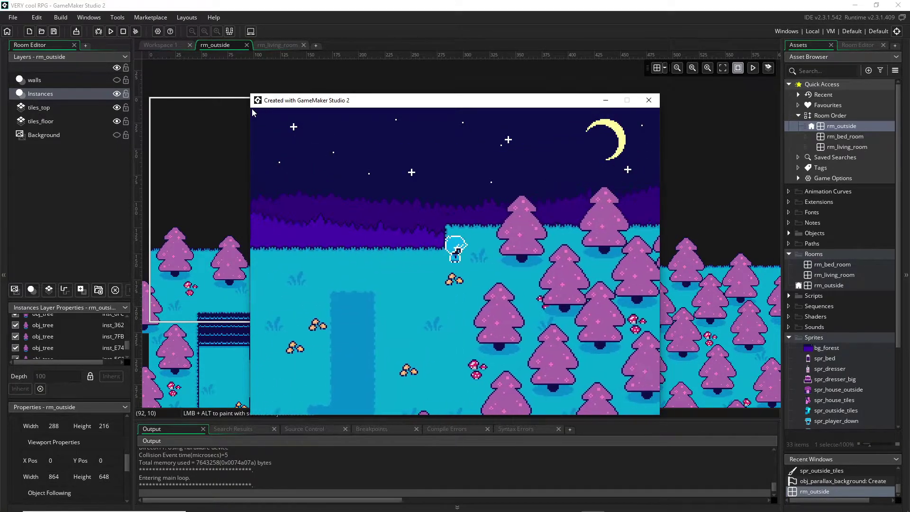
pyautogui.press('Left')
pyautogui.press('Down')
pyautogui.press('Up')
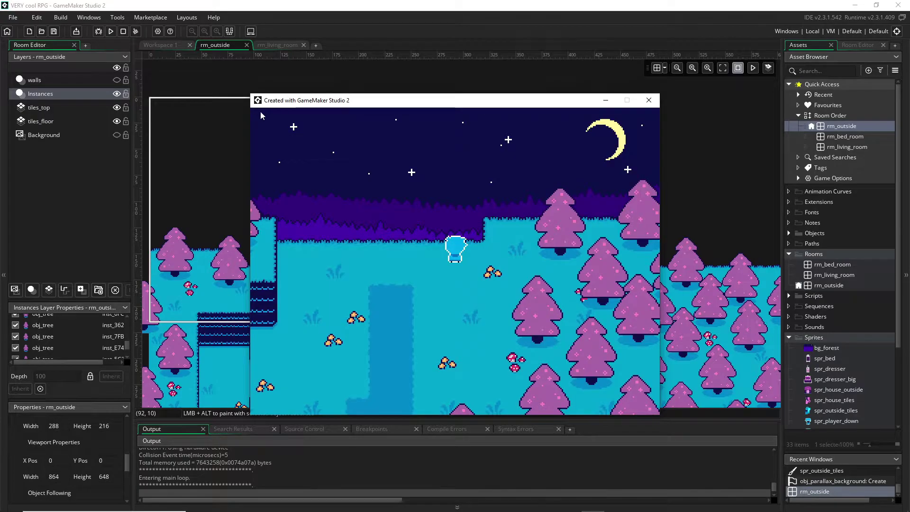
pyautogui.click(649, 100)
# Return to obj_parallax_background's Draw event and change the draw_sprite call to draw_sprite_tiled.
pyautogui.click(268, 43)
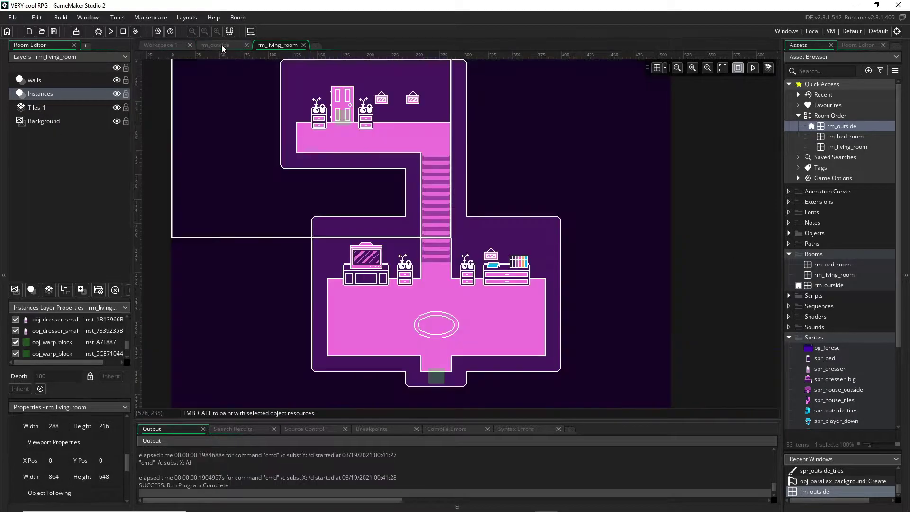
pyautogui.click(221, 45)
pyautogui.click(167, 45)
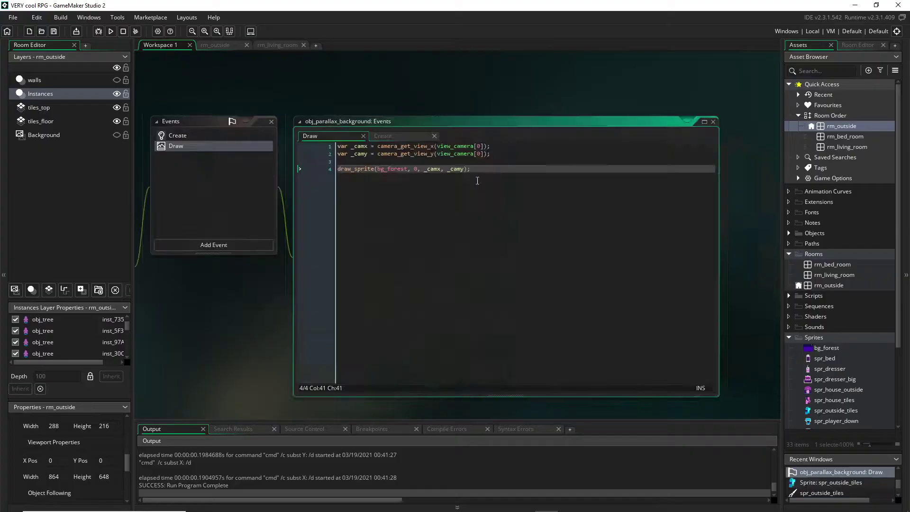
pyautogui.click(375, 169)
pyautogui.write('_tiled')
pyautogui.click(543, 162)
pyautogui.click(542, 170)
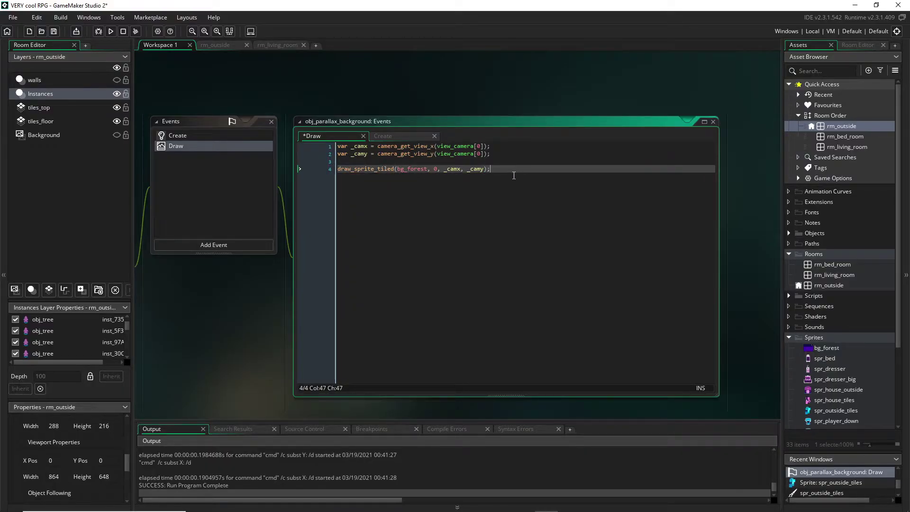
# Declare a local variable with var _p = 1; on its own line between the camera variables and the draw call.
pyautogui.click(474, 161)
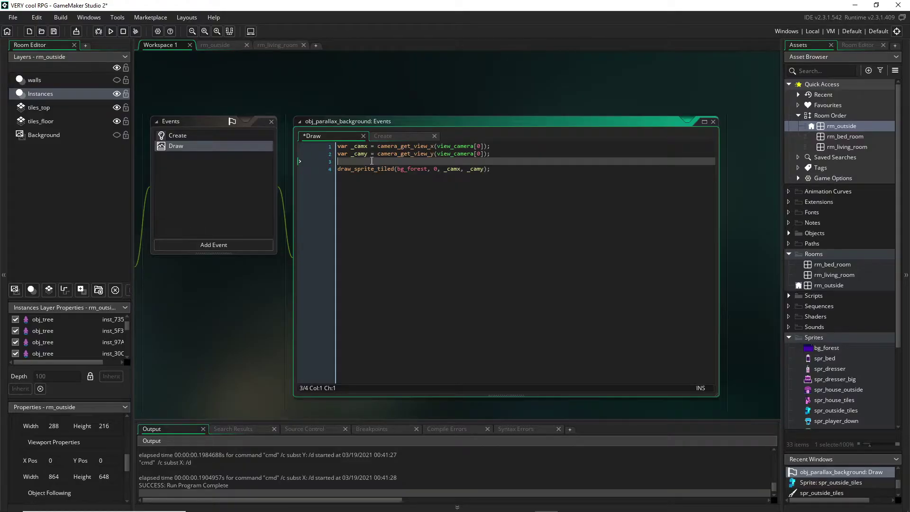
pyautogui.press('Return')
pyautogui.press('Return')
pyautogui.press('Up')
pyautogui.write('var')
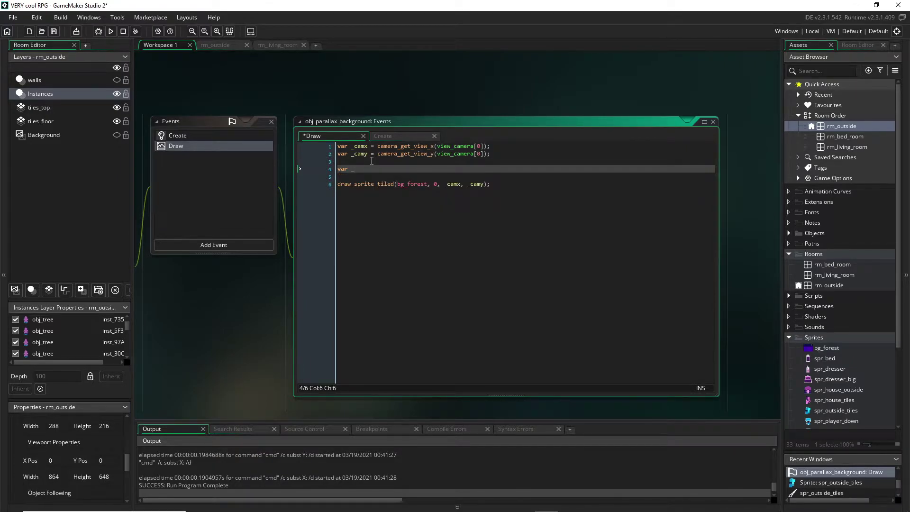
pyautogui.write(' _p = 1;')
# Multiply both position arguments of draw_sprite_tiled by _p, giving _camx*_p and _camy*_p.
pyautogui.click(461, 184)
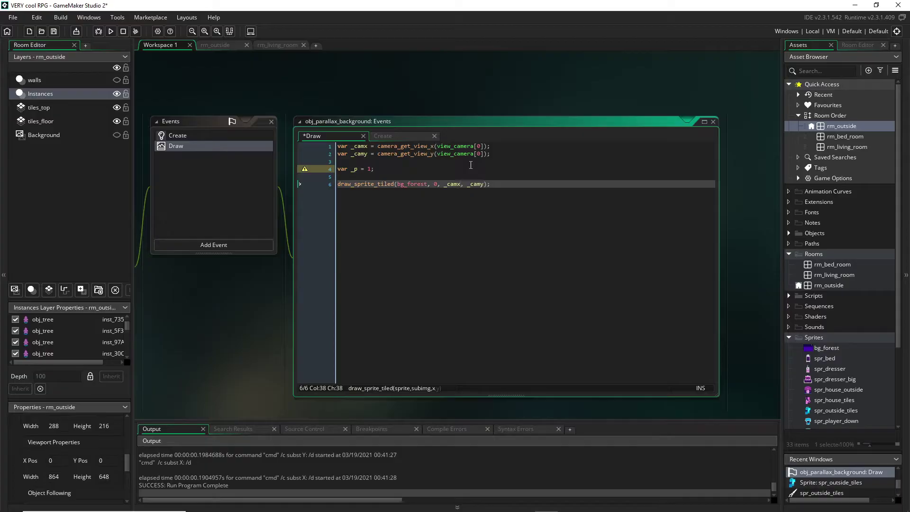
pyautogui.write('*_1')
pyautogui.press('BackSpace')
pyautogui.write('p')
pyautogui.click(494, 183)
pyautogui.write(')')
pyautogui.write('*_p')
# Set the value of _p to .5 in the Draw event.
pyautogui.click(371, 169)
pyautogui.click(379, 168)
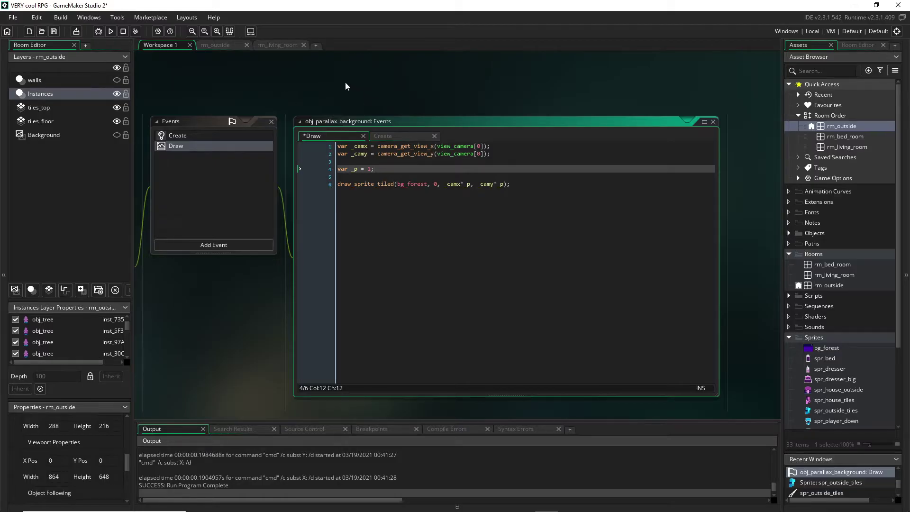
pyautogui.doubleClick(369, 169)
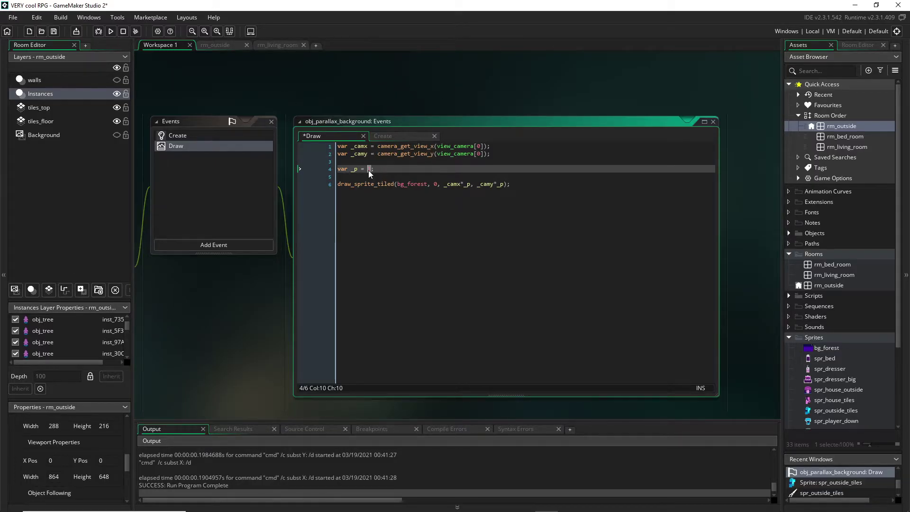
pyautogui.write('1')
pyautogui.click(444, 184)
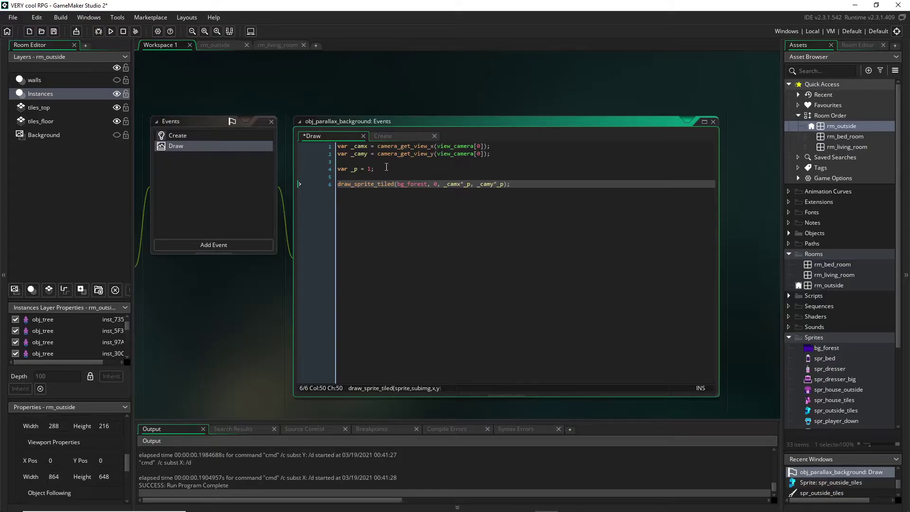
pyautogui.doubleClick(370, 168)
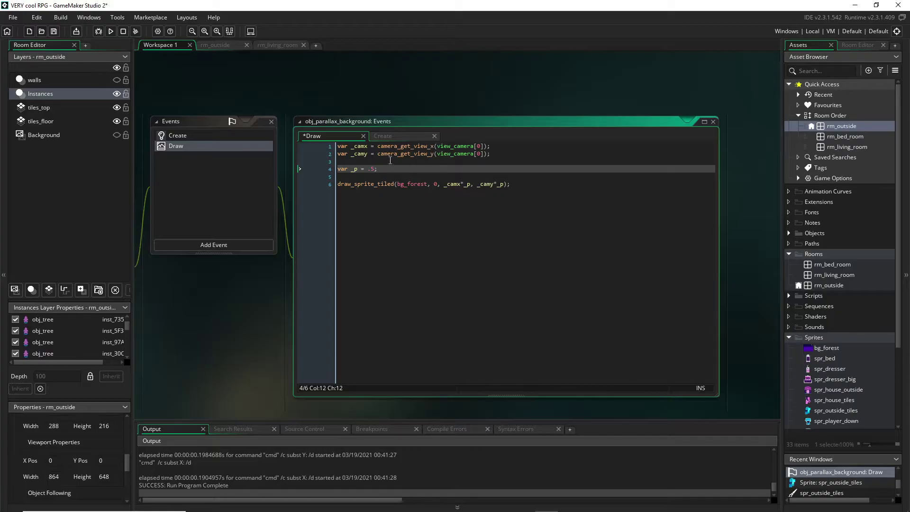
pyautogui.write('.5')
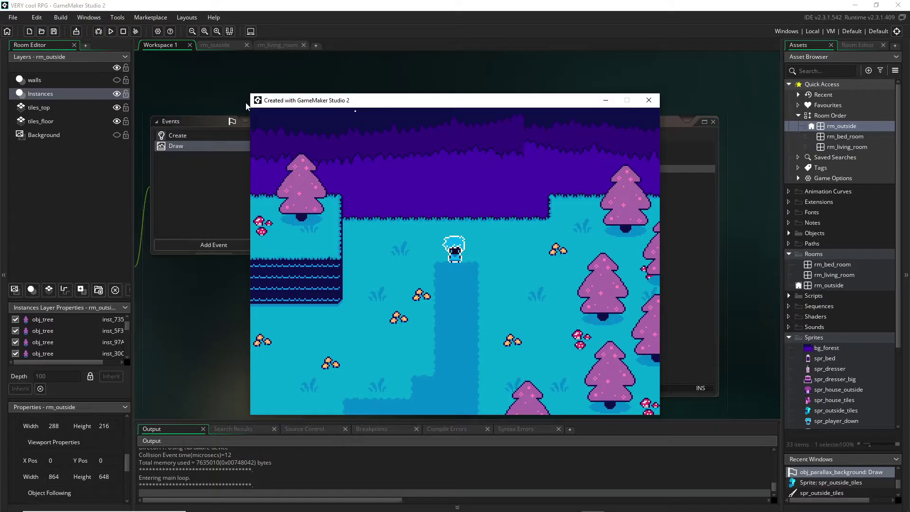
# Walk the player around the running game's outdoor scene to examine the background's parallax motion, and close the game.
pyautogui.press('Up')
pyautogui.press('Left')
pyautogui.press('Down')
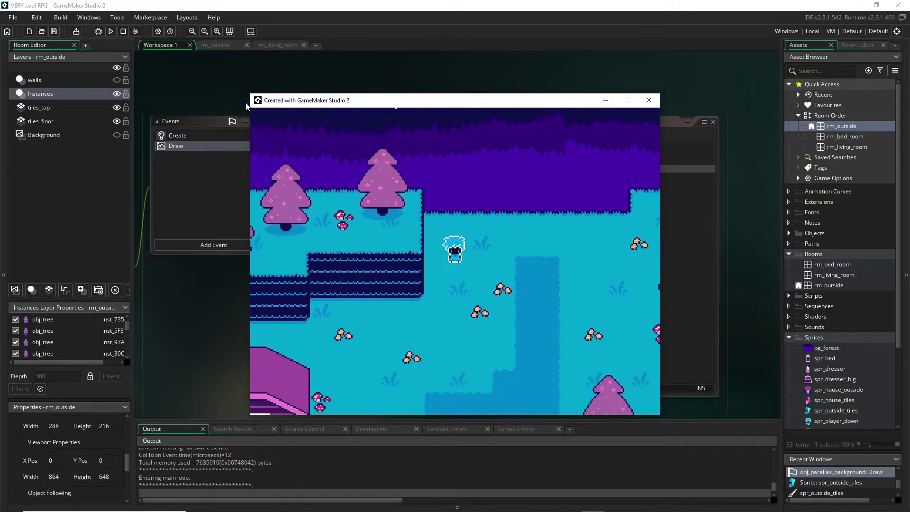
pyautogui.press('Right')
pyautogui.press('Up')
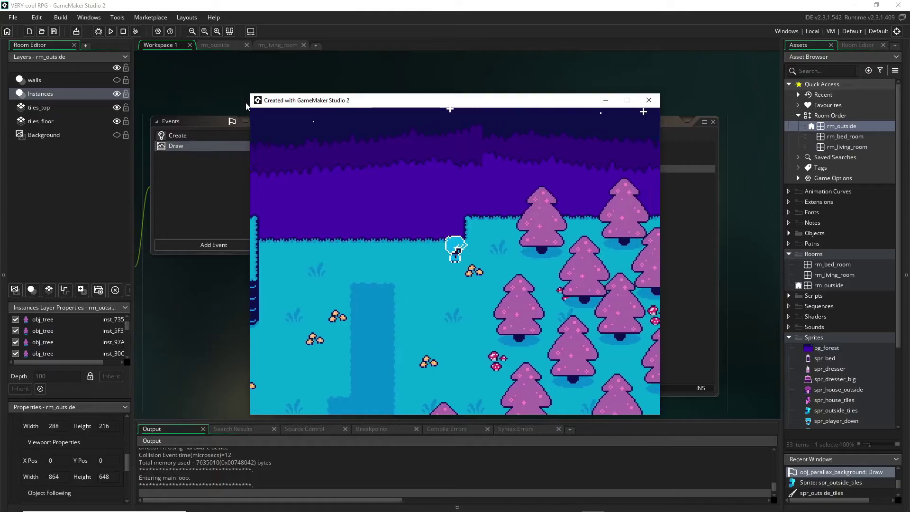
pyautogui.press('Left')
pyautogui.press('Down')
pyautogui.press('Left')
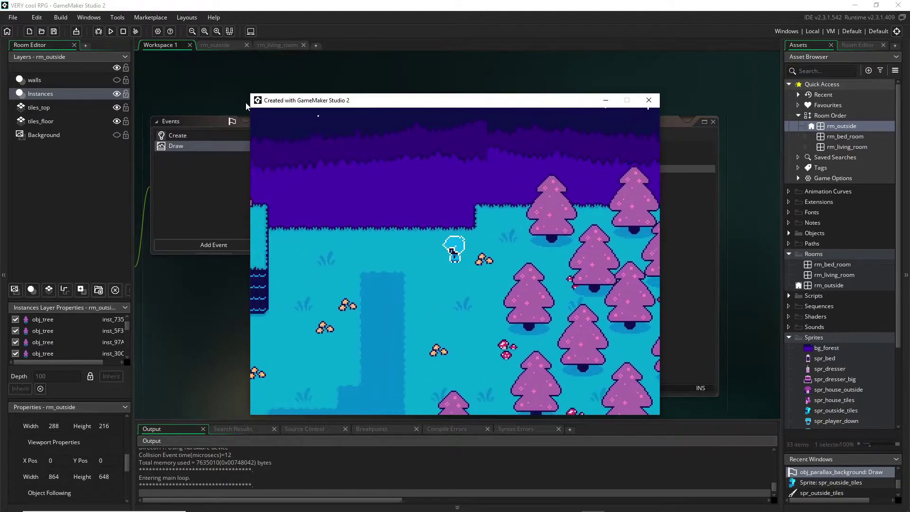
pyautogui.click(648, 101)
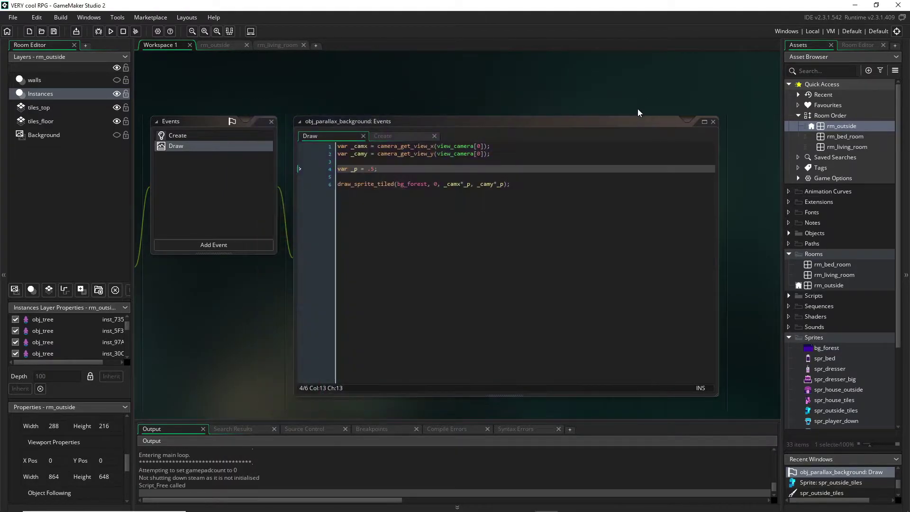
# Open the bg_forest sprite in the image editor, duplicate its frame and select the first frame.
pyautogui.click(831, 349)
pyautogui.doubleClick(831, 348)
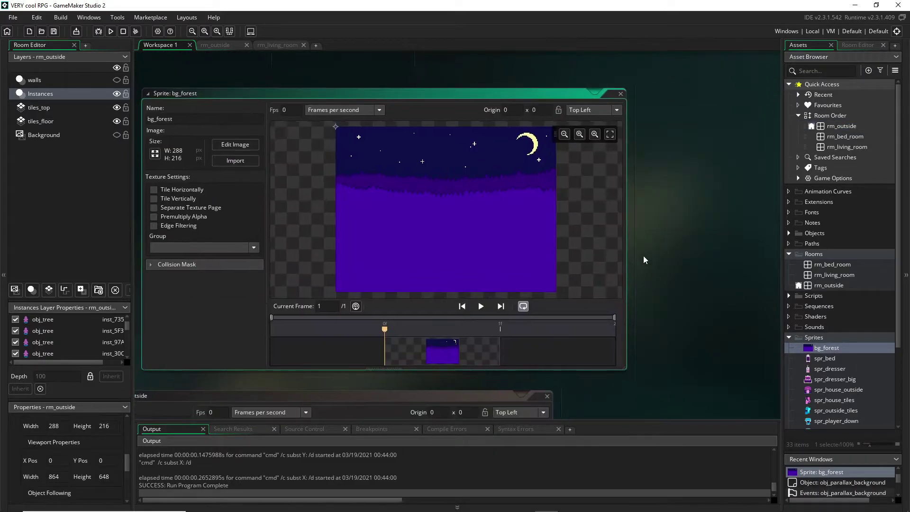
pyautogui.doubleClick(405, 218)
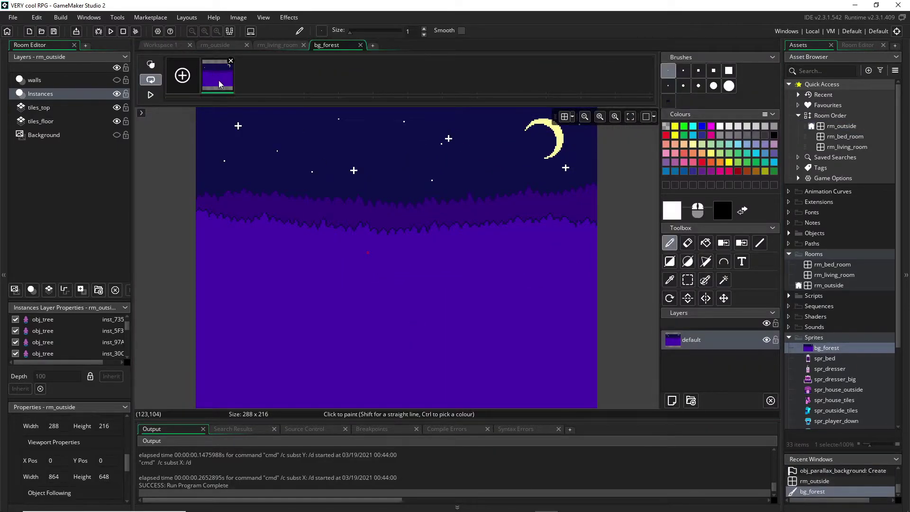
pyautogui.hotkey('ctrl', 'd')
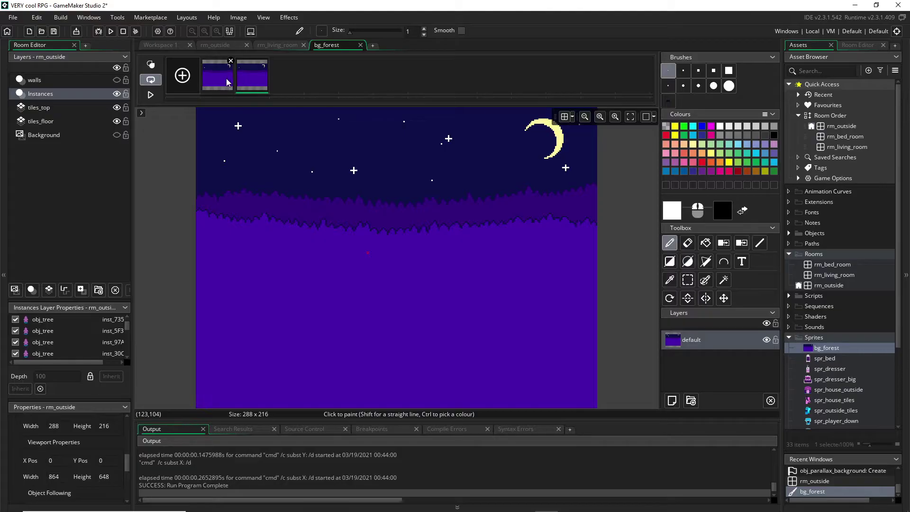
pyautogui.click(254, 79)
pyautogui.click(230, 81)
# Swap the colours of both tree bands and the moon in the first frame to the sky's dark blue.
pyautogui.keyDown('ctrl'); pyautogui.scroll(-3, 201, 128); pyautogui.keyUp('ctrl')
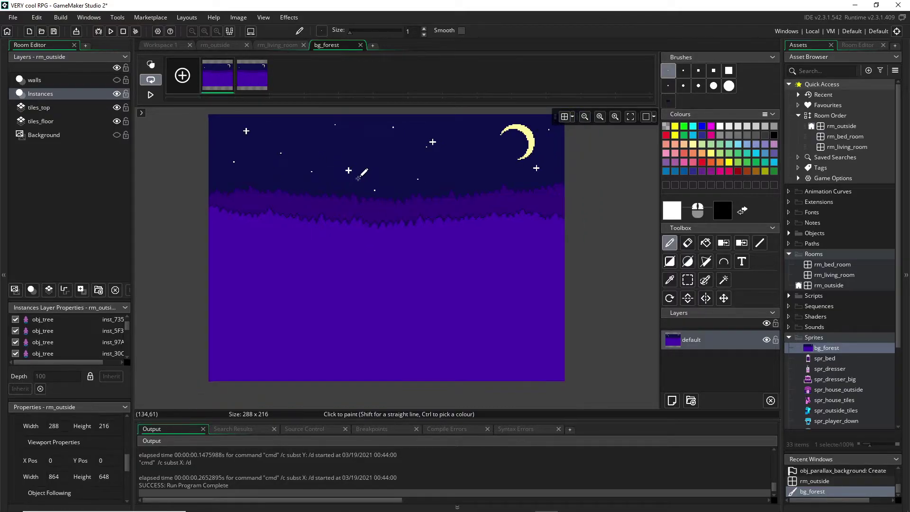
pyautogui.press('c')
pyautogui.keyDown('ctrl'); pyautogui.click(485, 199); pyautogui.keyUp('ctrl')
pyautogui.click(492, 256)
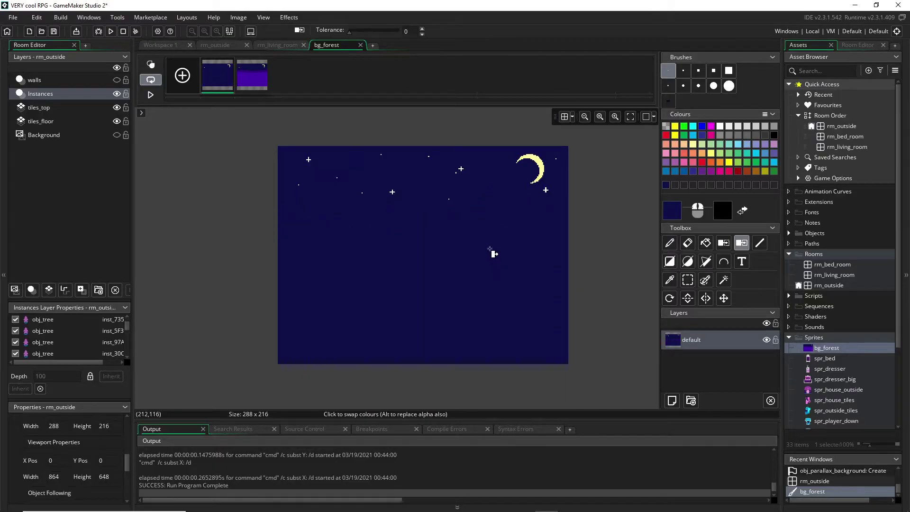
pyautogui.click(543, 171)
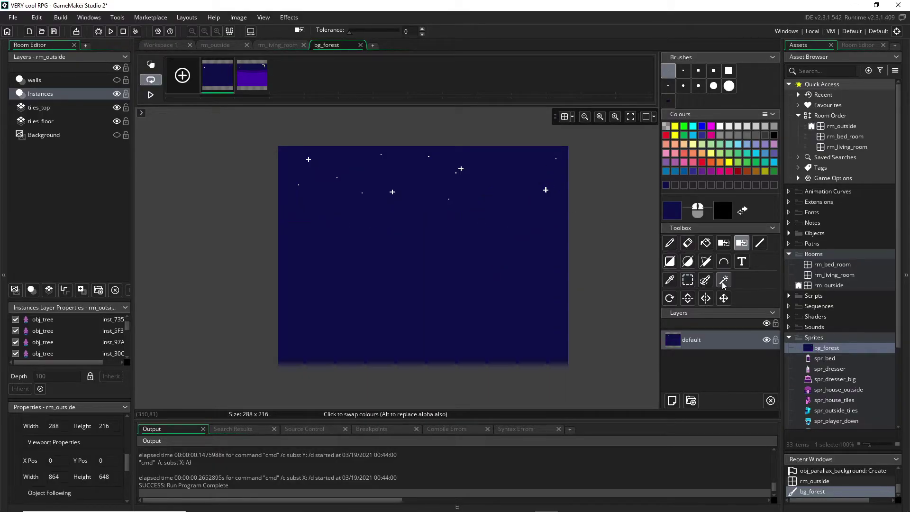
# Pencil small white stars across the empty lower sky of the first frame, with a few larger ones using a bigger brush.
pyautogui.click(670, 243)
pyautogui.click(720, 126)
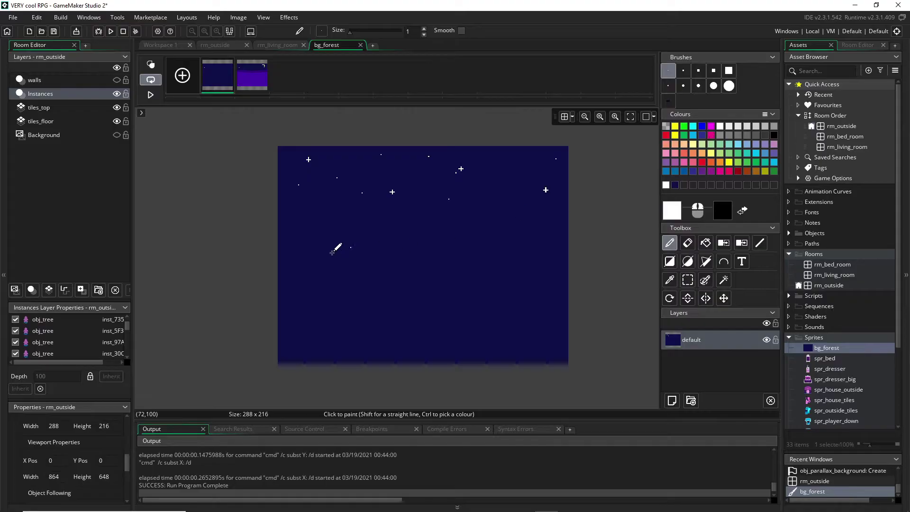
pyautogui.click(310, 260)
pyautogui.click(317, 255)
pyautogui.click(347, 226)
pyautogui.click(459, 296)
pyautogui.click(364, 332)
pyautogui.click(481, 222)
pyautogui.click(532, 319)
pyautogui.click(419, 253)
pyautogui.click(317, 318)
pyautogui.click(668, 86)
pyautogui.click(393, 275)
pyautogui.click(453, 224)
pyautogui.click(526, 252)
pyautogui.click(442, 315)
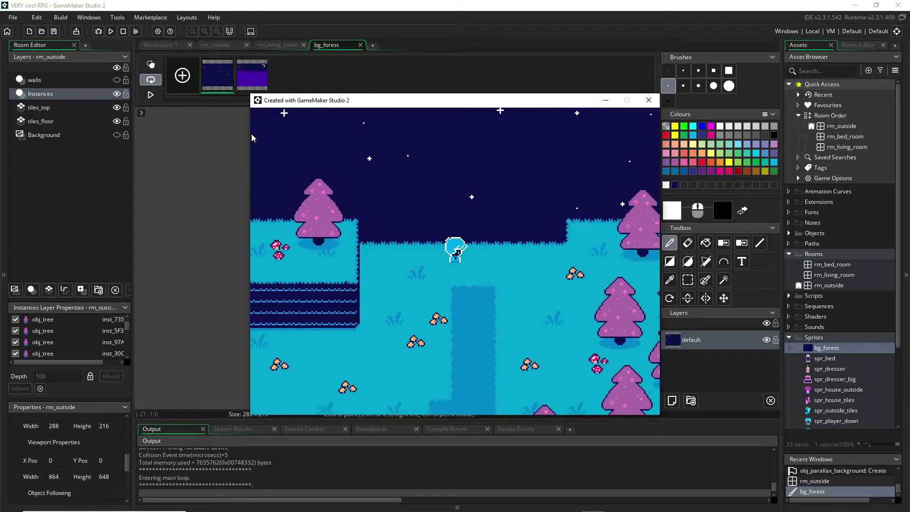
# Walk the player around the running game to examine how the starry sky background moves.
pyautogui.press('Right')
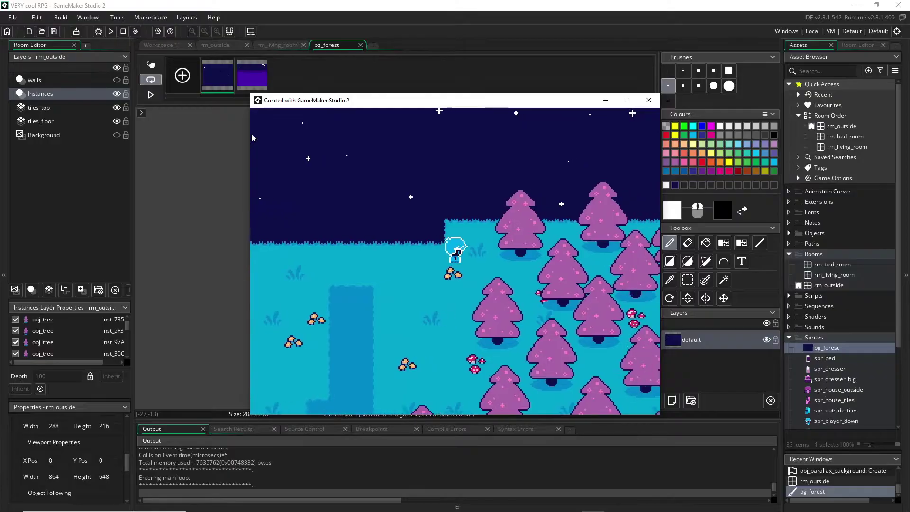
pyautogui.press('Left')
pyautogui.press('Left')
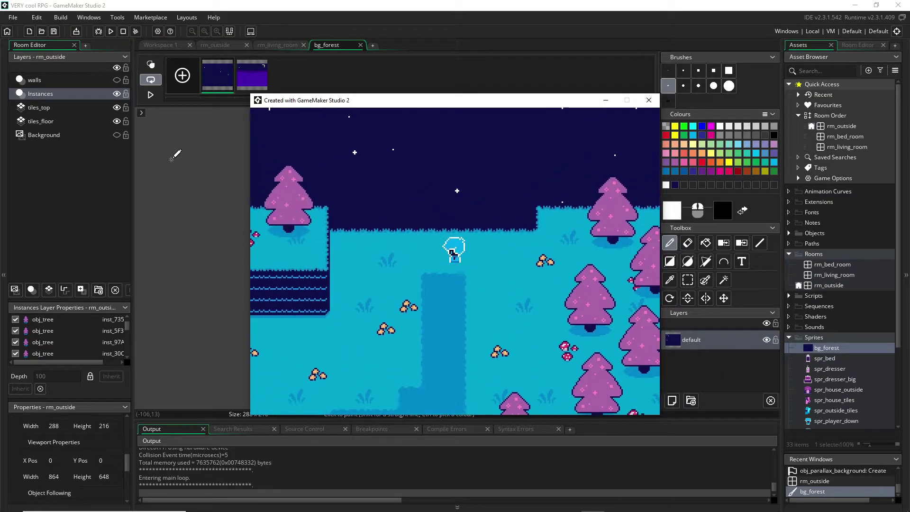
pyautogui.press('Down')
pyautogui.press('Right')
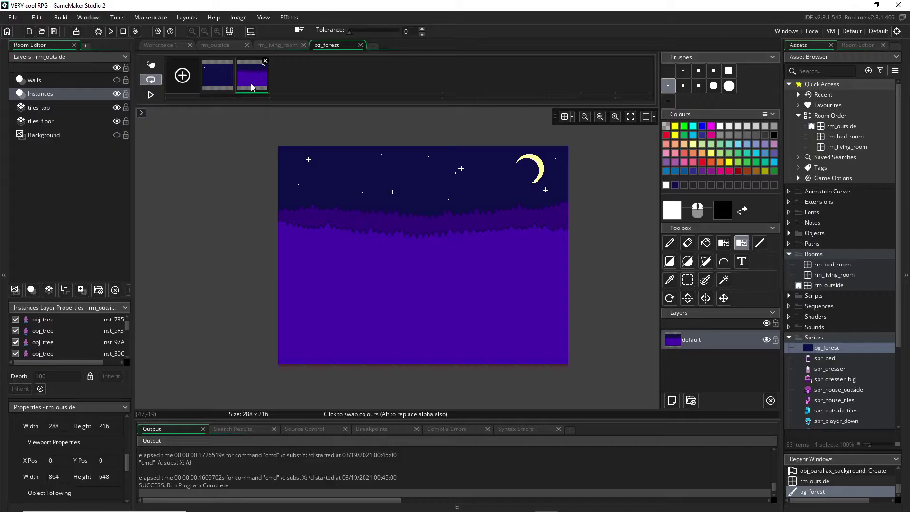
# Duplicate the second bg_forest frame and remove the sky and back tree band colours from the second frame.
pyautogui.hotkey('ctrl', 'v')
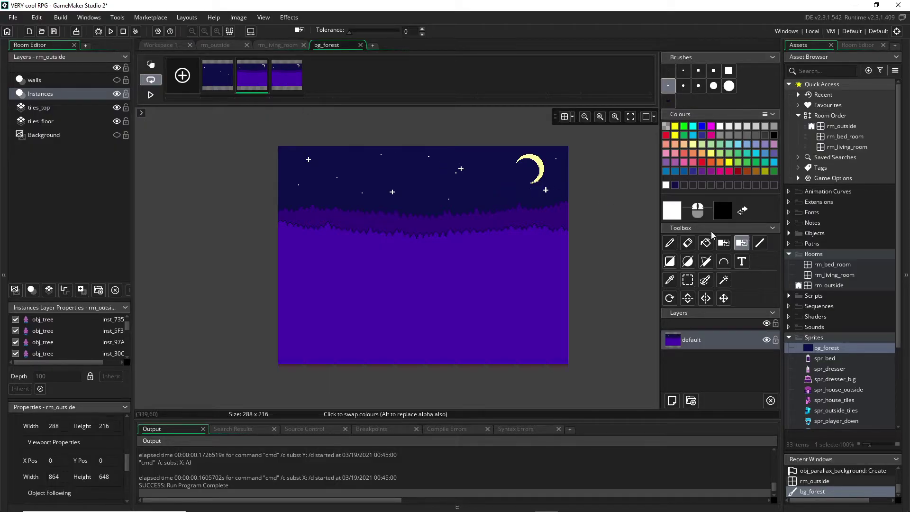
pyautogui.click(725, 242)
pyautogui.click(485, 198)
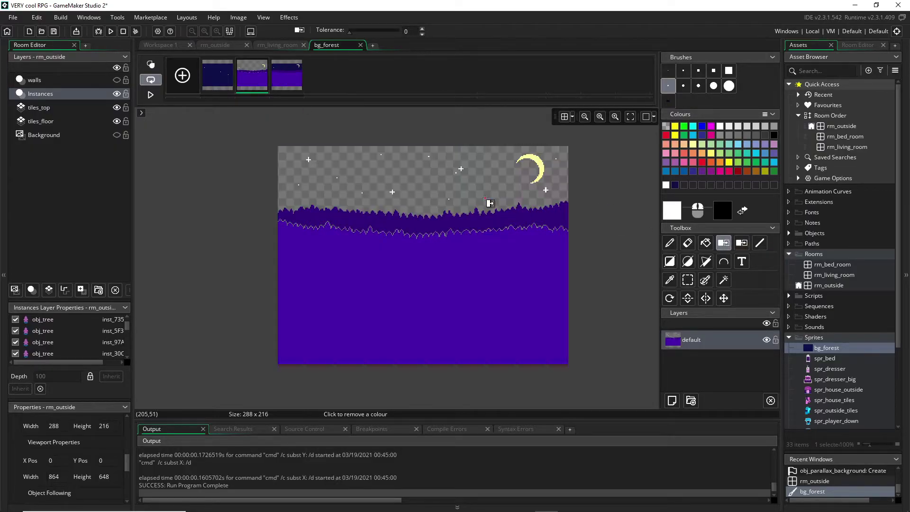
pyautogui.click(511, 219)
# Remove the moon and white star colours from the second frame, keeping only the front tree band.
pyautogui.scroll(2, 547, 159)
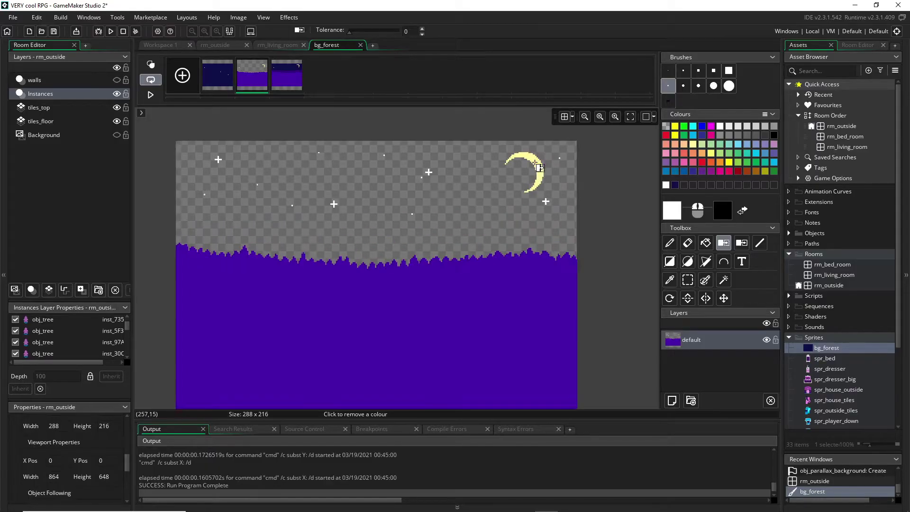
pyautogui.click(541, 178)
pyautogui.scroll(3, 421, 178)
pyautogui.click(434, 169)
pyautogui.scroll(-3, 457, 202)
pyautogui.scroll(-2, 457, 264)
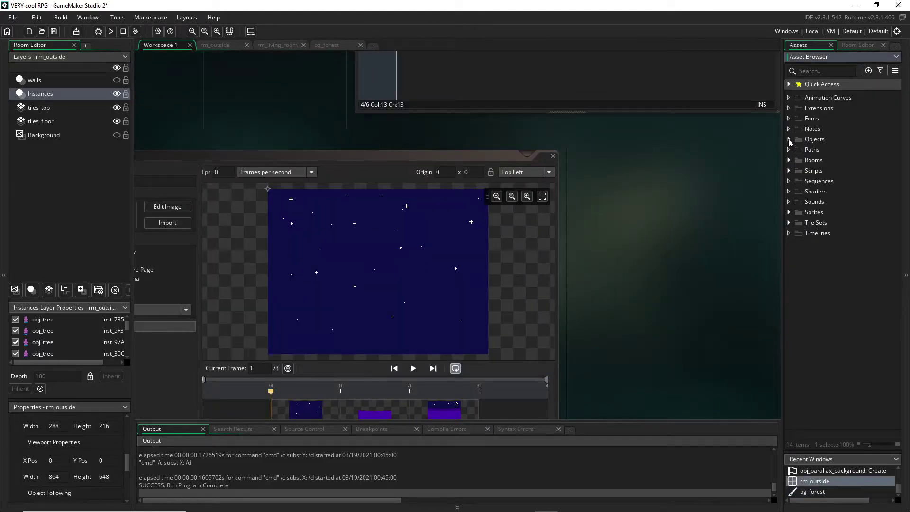
# Open obj_parallax_background's Draw event and paste a copy of the draw_sprite_tiled line two lines below the original.
pyautogui.click(790, 140)
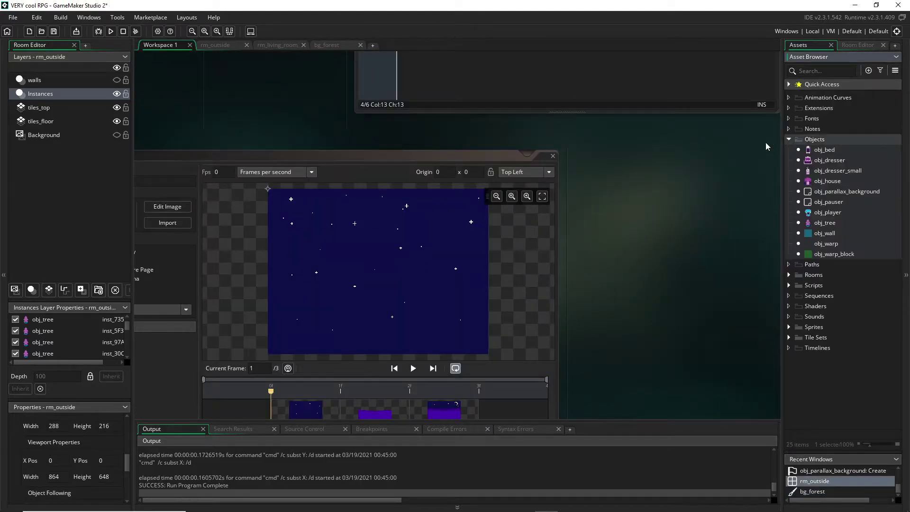
pyautogui.doubleClick(842, 192)
pyautogui.click(600, 182)
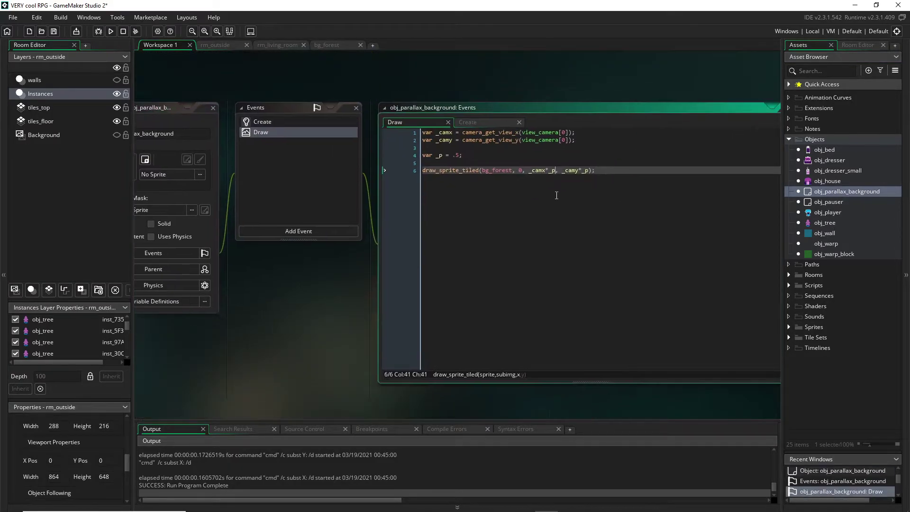
pyautogui.moveTo(600, 171); pyautogui.dragTo(408, 175)
pyautogui.hotkey('ctrl', 'c')
pyautogui.click(625, 175)
pyautogui.press('Return')
pyautogui.press('Return')
pyautogui.hotkey('ctrl', 'v')
# Set the copied draw_sprite_tiled call's subimage to 1 and check it against the frames of bg_forest.
pyautogui.click(489, 186)
pyautogui.doubleClick(521, 186)
pyautogui.click(278, 45)
pyautogui.click(325, 45)
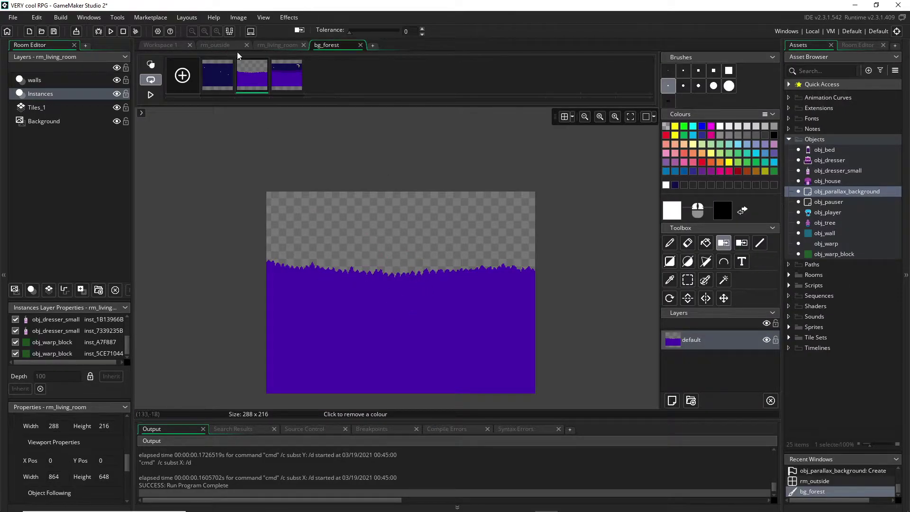
pyautogui.click(157, 45)
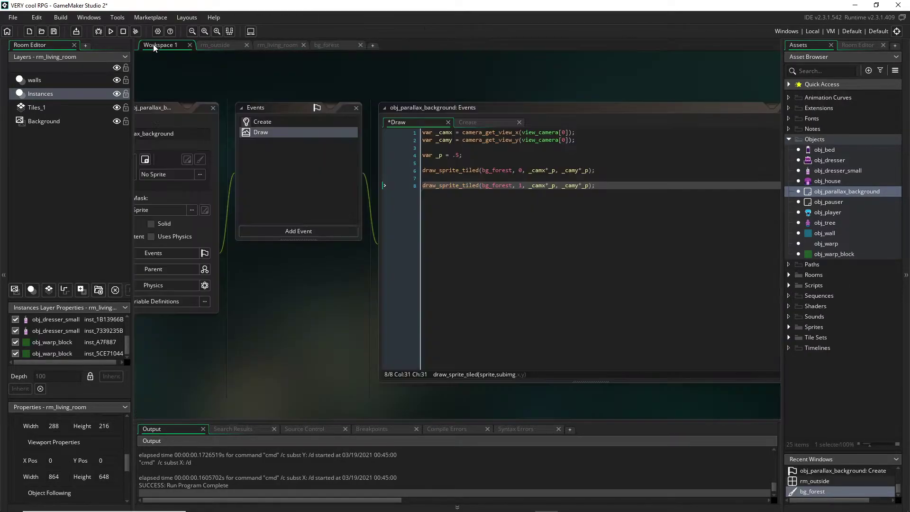
# Replace _p with .25 in both position arguments of the second draw_sprite_tiled call, giving _camx*.25 and _camy*.25.
pyautogui.click(551, 188)
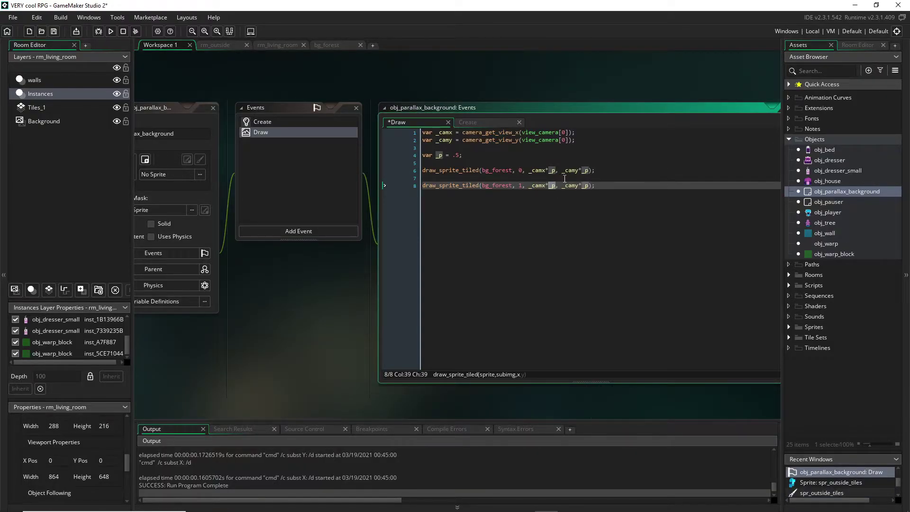
pyautogui.press('Delete')
pyautogui.press('Delete')
pyautogui.write('.25')
pyautogui.press('Delete')
pyautogui.press('Delete')
pyautogui.write('.25')
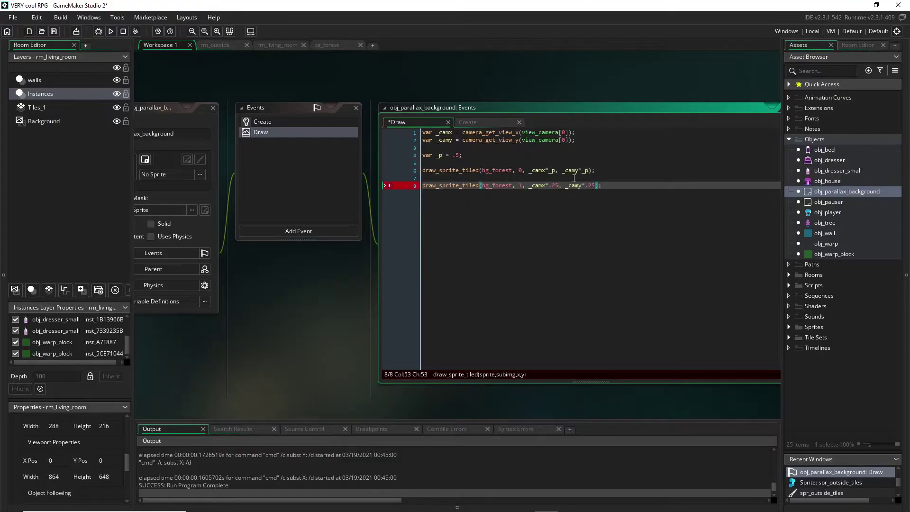
pyautogui.click(499, 187)
pyautogui.click(484, 169)
pyautogui.click(485, 177)
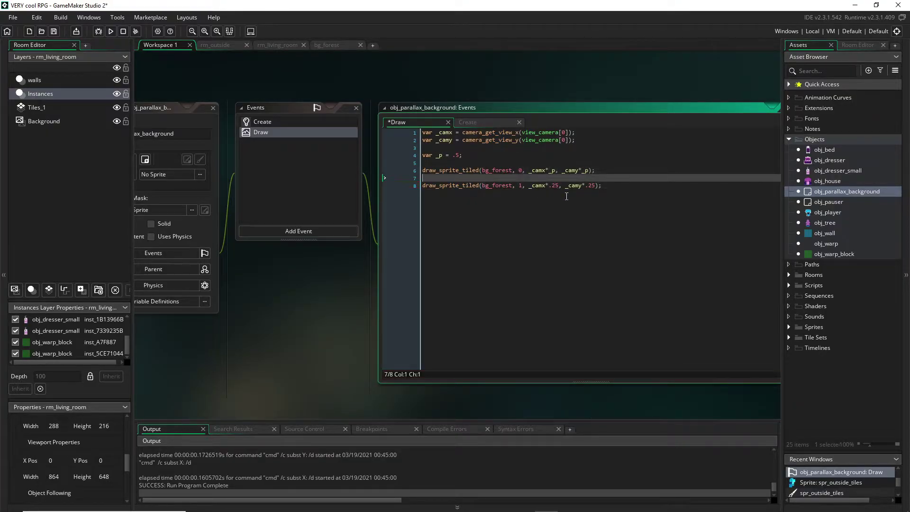
pyautogui.click(579, 186)
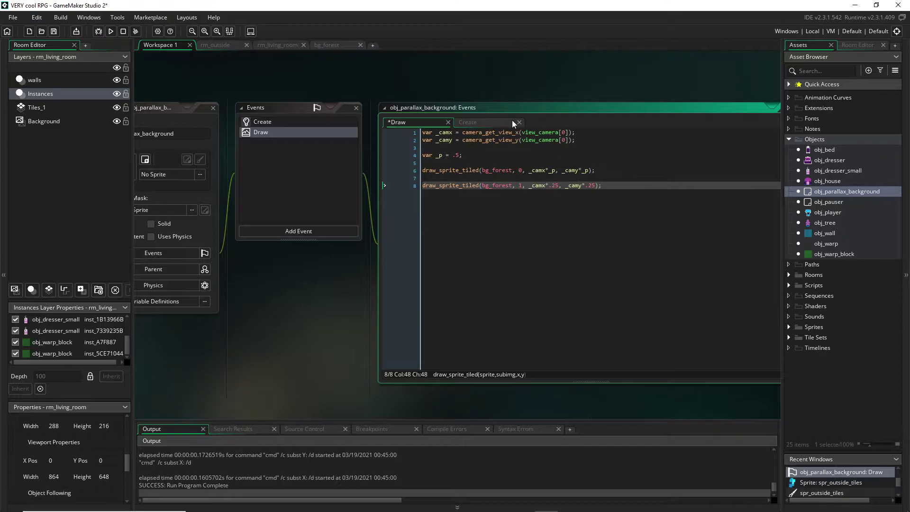
# Run the game and walk the player left and right to compare the motion of the sky and tree layers.
pyautogui.click(113, 34)
pyautogui.press('Left')
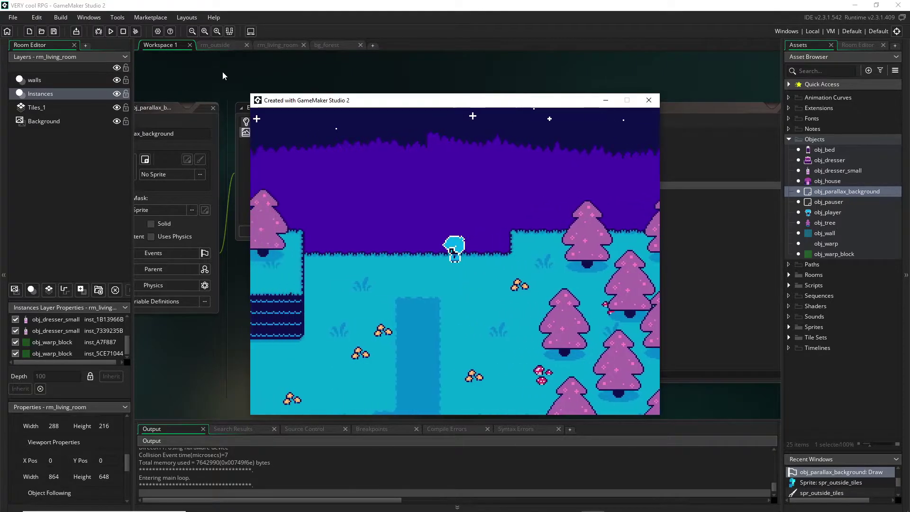
pyautogui.press('Right')
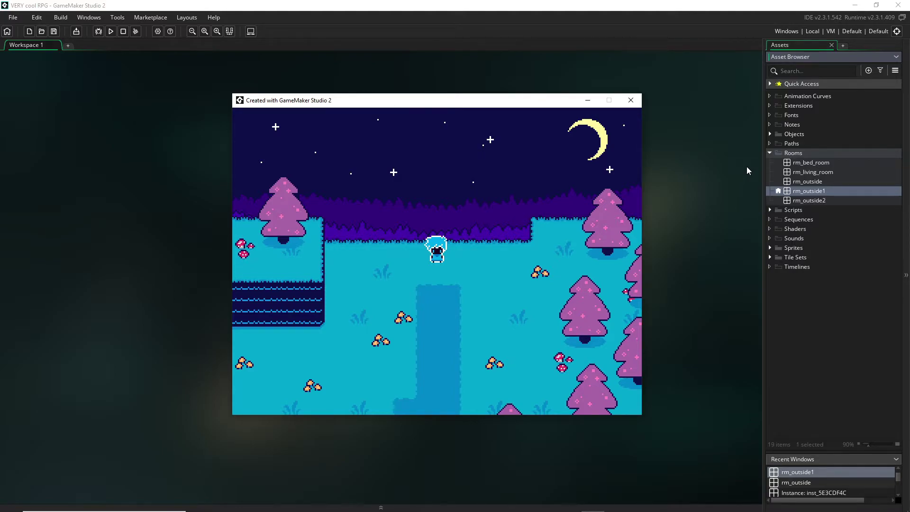
# Walk the player left out of the forest scene into the adjoining side-scrolling room.
pyautogui.press('Left')
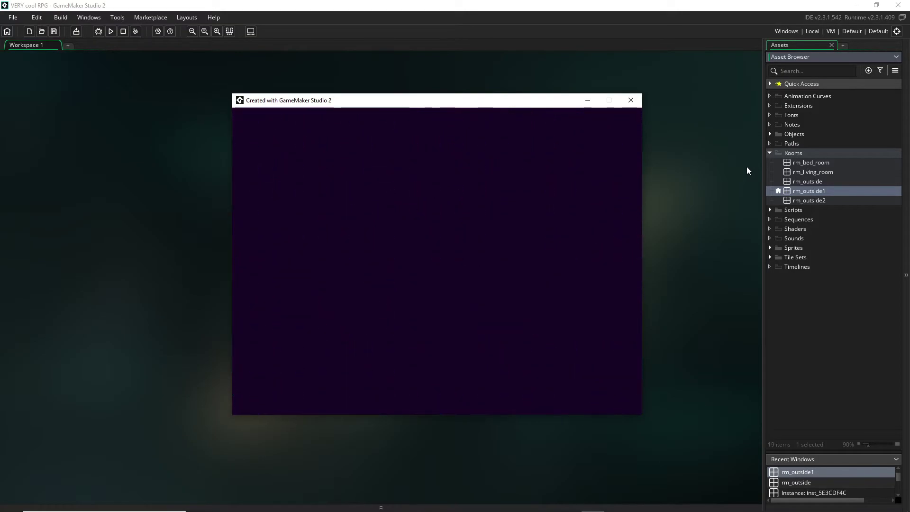
pyautogui.press('Left')
pyautogui.press('Left')
pyautogui.press('Left')
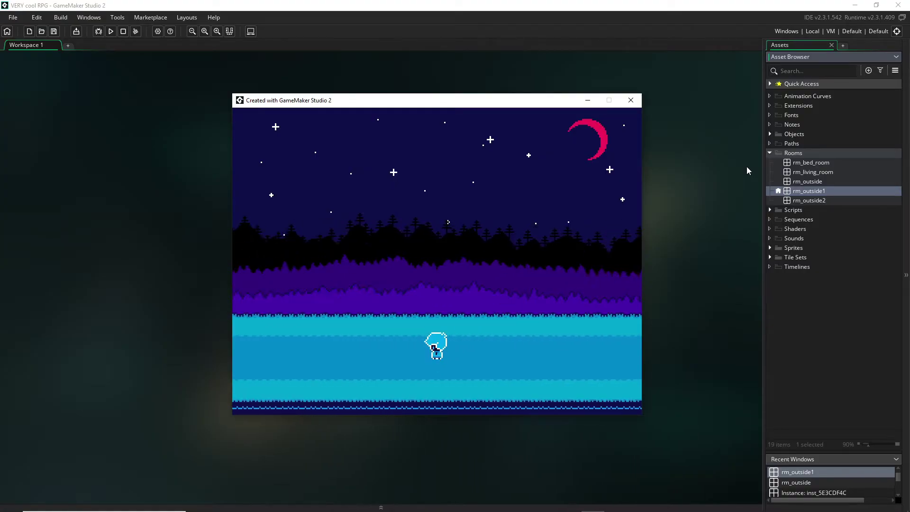
# Walk the player back and forth along the side-scrolling path to examine the multi-layer parallax of sky, mountains and trees.
pyautogui.press('Left')
pyautogui.press('Right')
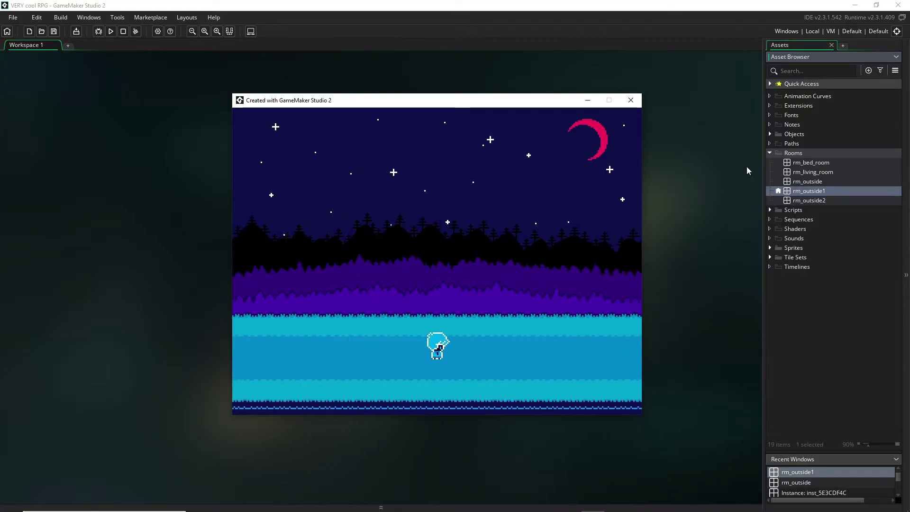
pyautogui.press('Up')
pyautogui.press('Down')
pyautogui.press('Up')
pyautogui.press('Right')
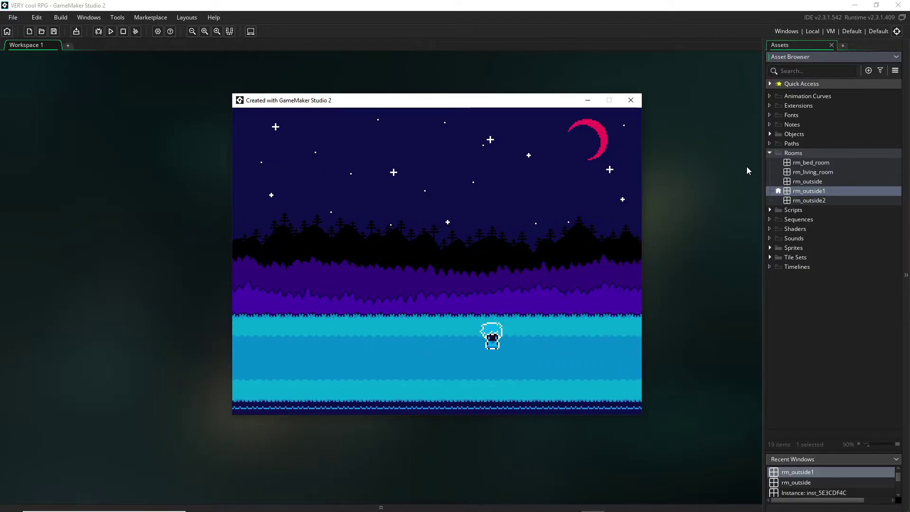
pyautogui.press('Left')
pyautogui.press('Down')
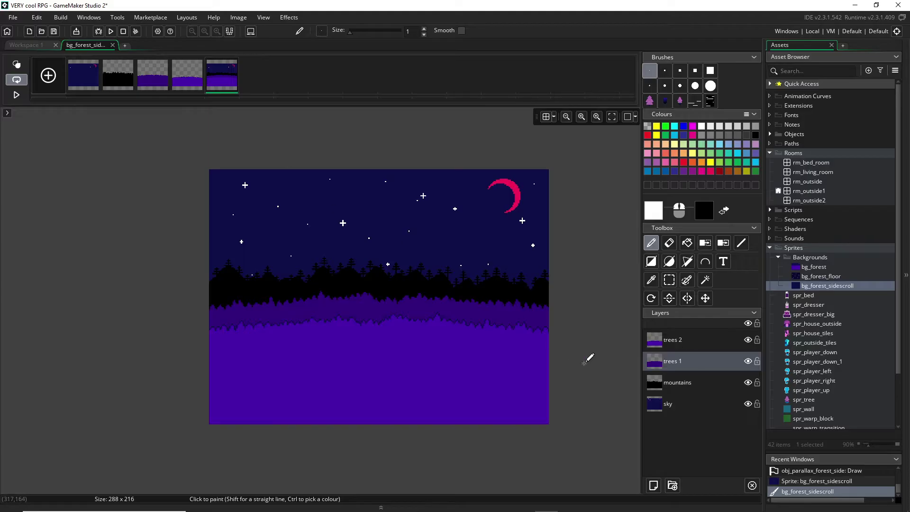
# Hide the mountains, trees 1 and trees 2 layers of bg_forest_sidescroll to inspect the sky layer alone.
pyautogui.click(749, 381)
pyautogui.click(748, 362)
pyautogui.click(748, 341)
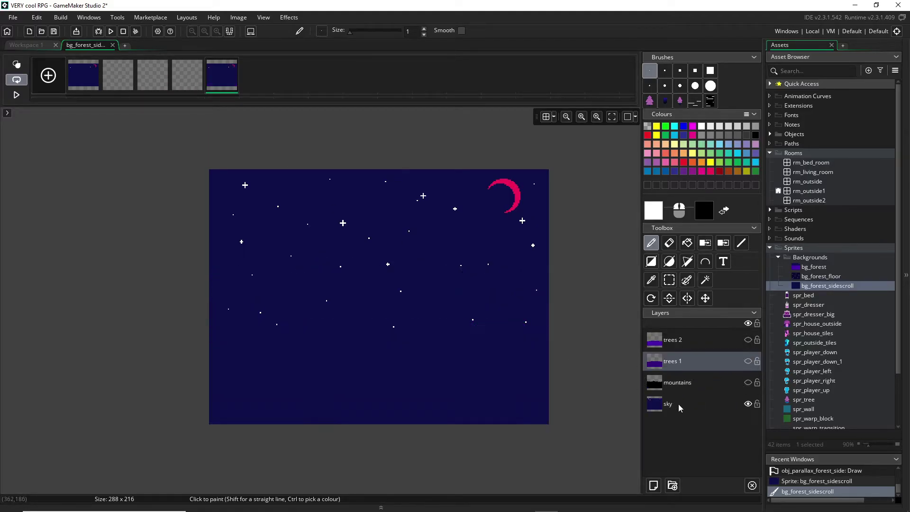
# Show the mountains, trees 1 and trees 2 layers again over the sky layer, one at a time.
pyautogui.click(733, 385)
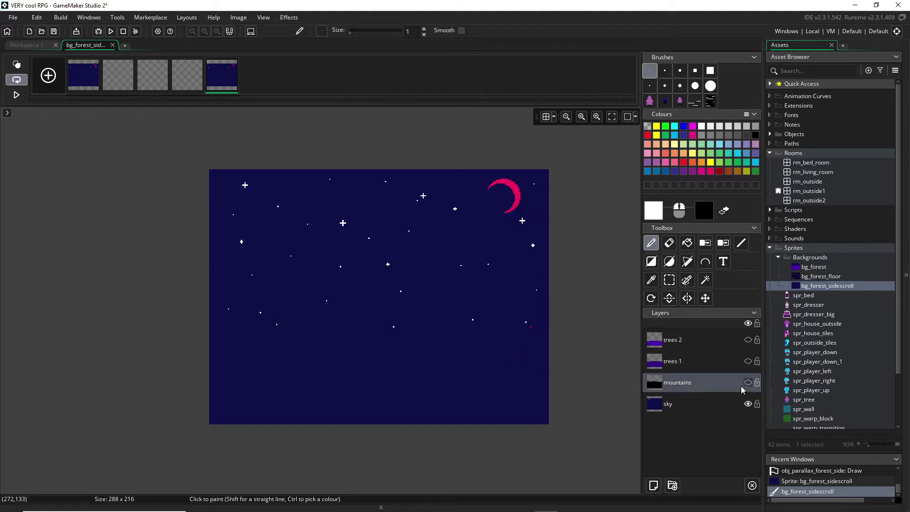
pyautogui.click(748, 382)
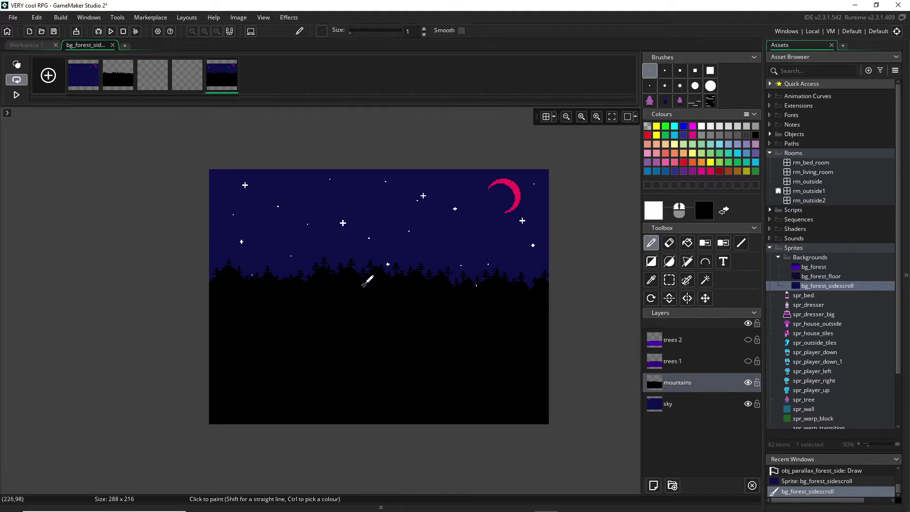
pyautogui.click(709, 363)
pyautogui.click(748, 361)
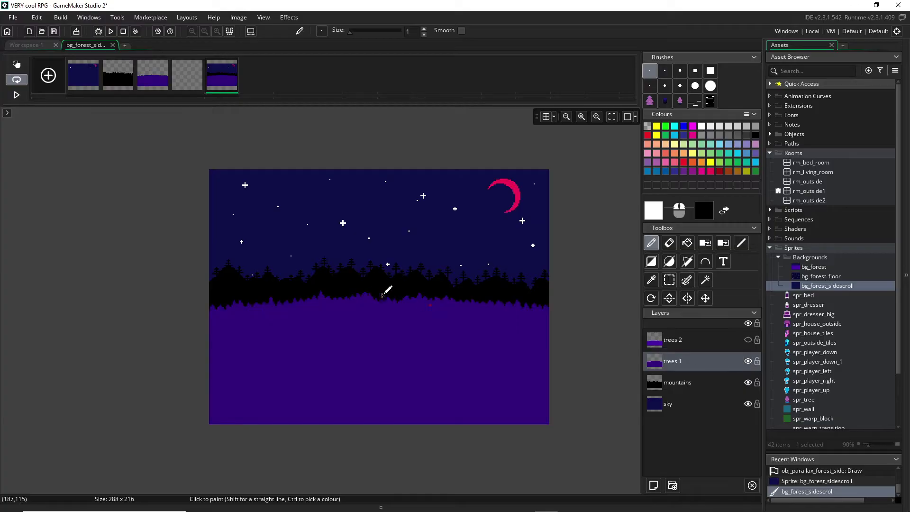
pyautogui.click(679, 344)
pyautogui.click(748, 340)
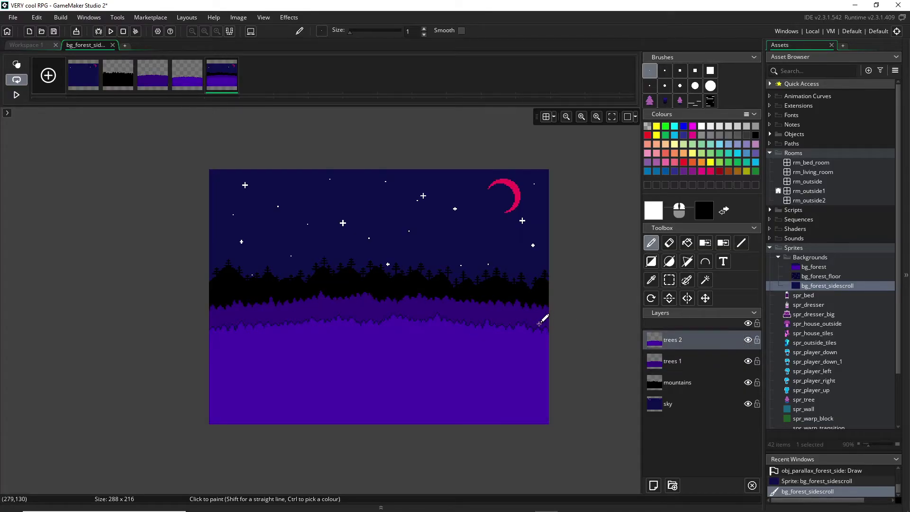
# Step through the four single-layer frames of bg_forest_sidescroll to inspect the sky, mountains and both tree lines separately.
pyautogui.click(187, 78)
pyautogui.click(149, 80)
pyautogui.click(118, 79)
pyautogui.click(78, 80)
pyautogui.click(119, 80)
pyautogui.click(152, 80)
pyautogui.click(186, 81)
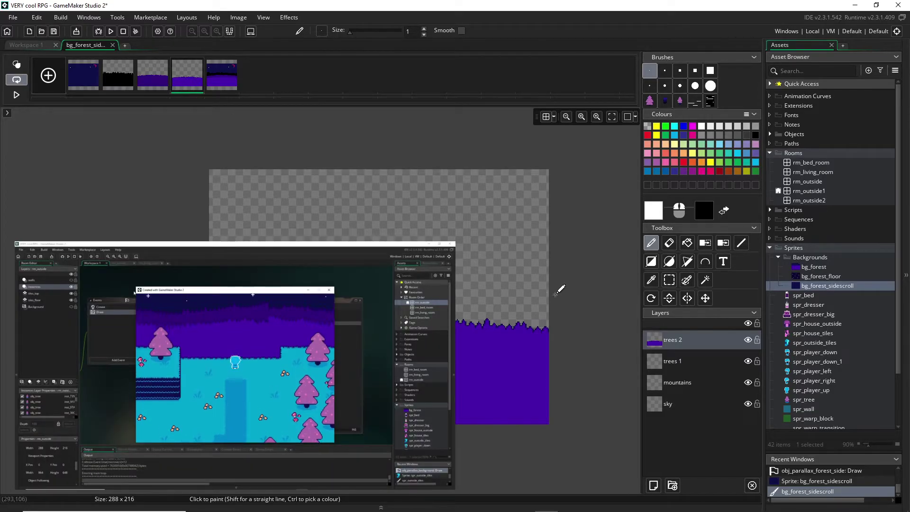
# Select the whole purple tree area in the trees 2 frame with a rectangular selection and delete it.
pyautogui.moveTo(428, 268); pyautogui.dragTo(449, 268, button='middle')
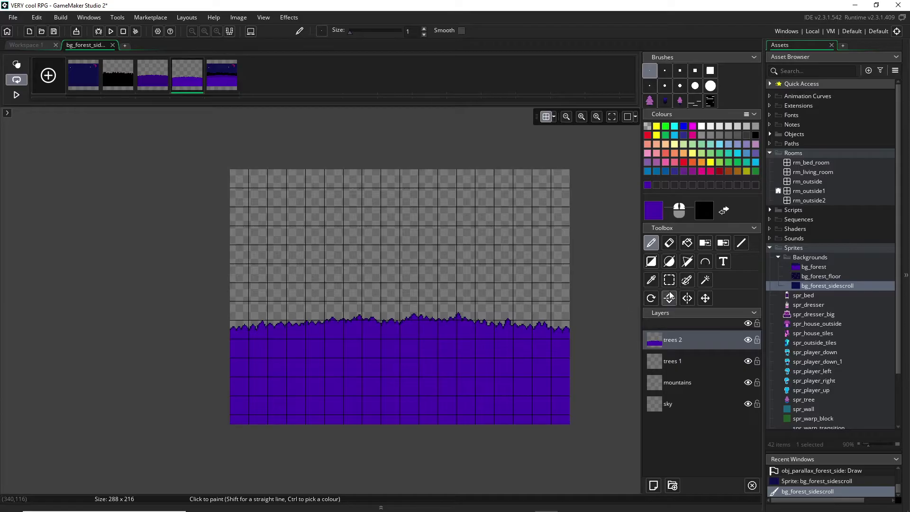
pyautogui.click(670, 281)
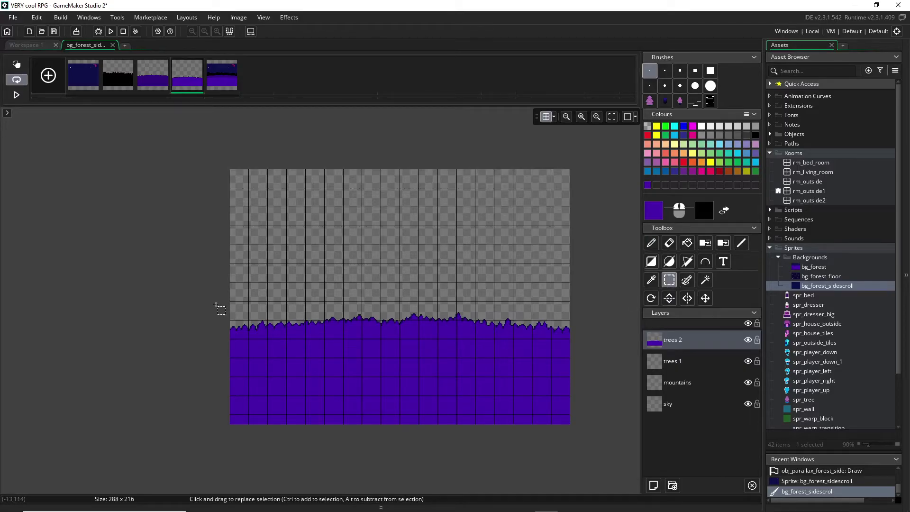
pyautogui.moveTo(216, 305); pyautogui.dragTo(575, 428)
pyautogui.press('Delete')
# Draw a jagged purple treeline with two hills across the empty trees 2 frame using the Pencil, and fill the area below it.
pyautogui.click(651, 243)
pyautogui.scroll(1, 228, 317)
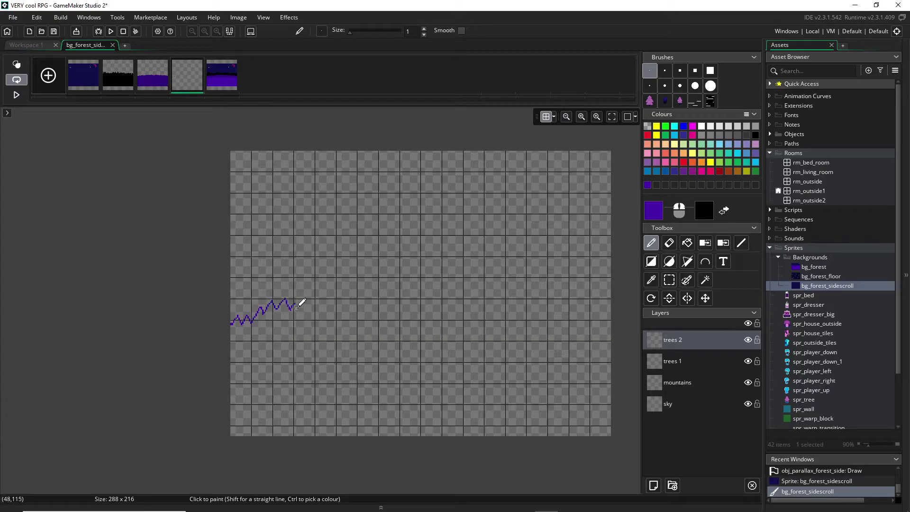
pyautogui.moveTo(296, 311)
pyautogui.mouseDown()
pyautogui.moveTo(318, 326)
pyautogui.moveTo(350, 325)
pyautogui.moveTo(372, 318)
pyautogui.moveTo(396, 292)
pyautogui.moveTo(414, 304)
pyautogui.mouseUp()
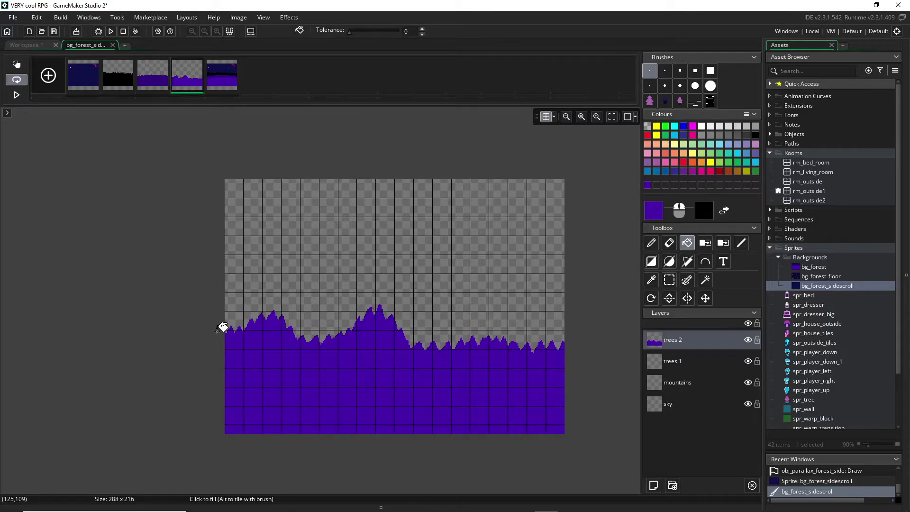
pyautogui.keyDown('ctrl'); pyautogui.scroll(2, 569, 329); pyautogui.keyUp('ctrl')
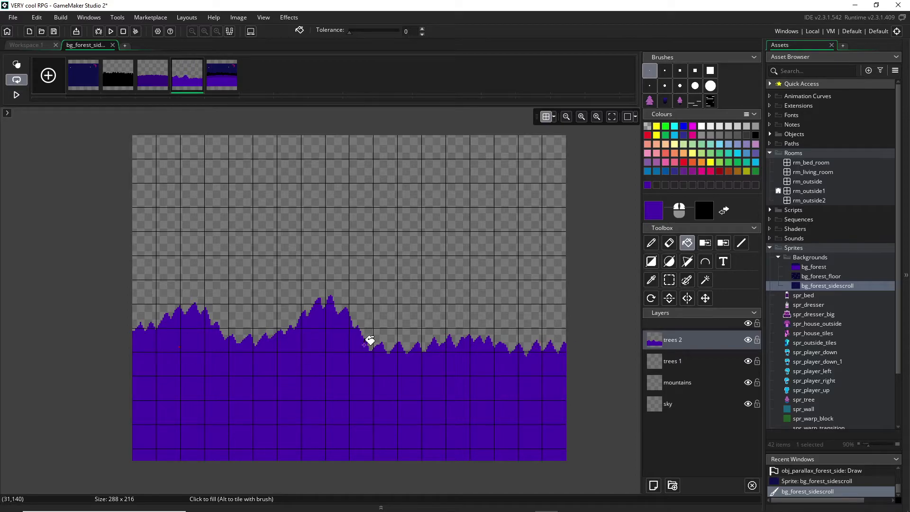
pyautogui.moveTo(567, 350); pyautogui.dragTo(572, 353, button='middle')
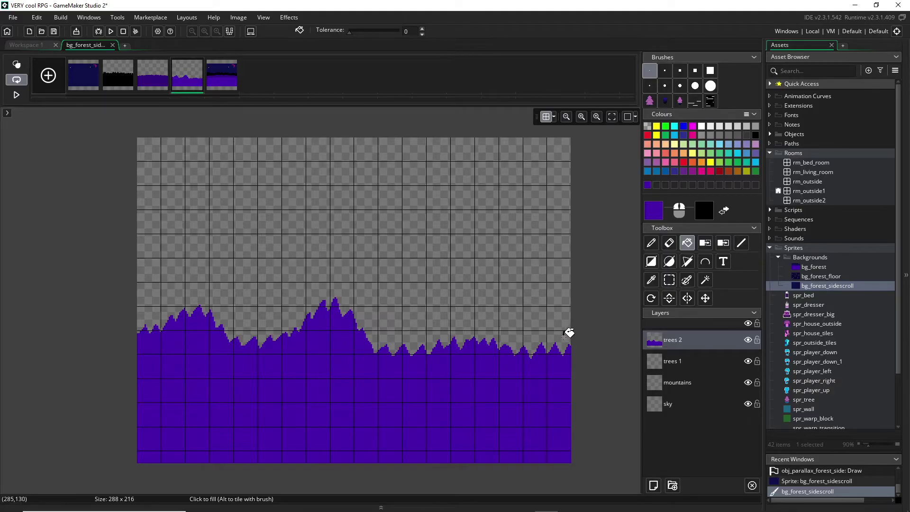
# Select the left half of the trees 2 frame, through the tall hill, and cut it out as a custom brush.
pyautogui.click(669, 281)
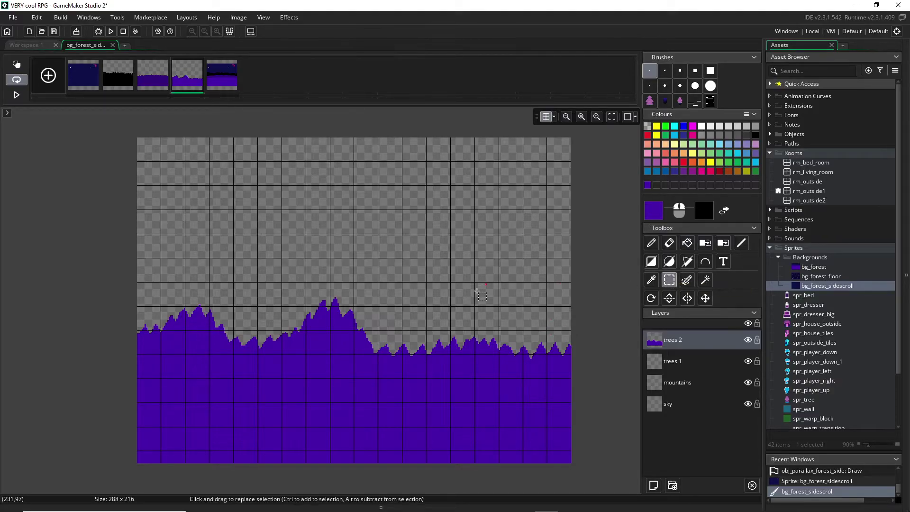
pyautogui.scroll(-2, 540, 304)
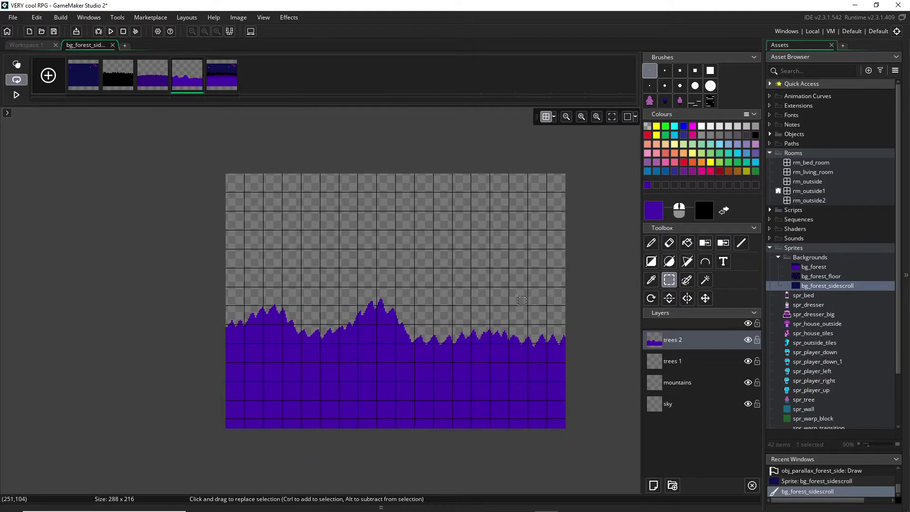
pyautogui.moveTo(514, 294); pyautogui.dragTo(499, 290, button='middle')
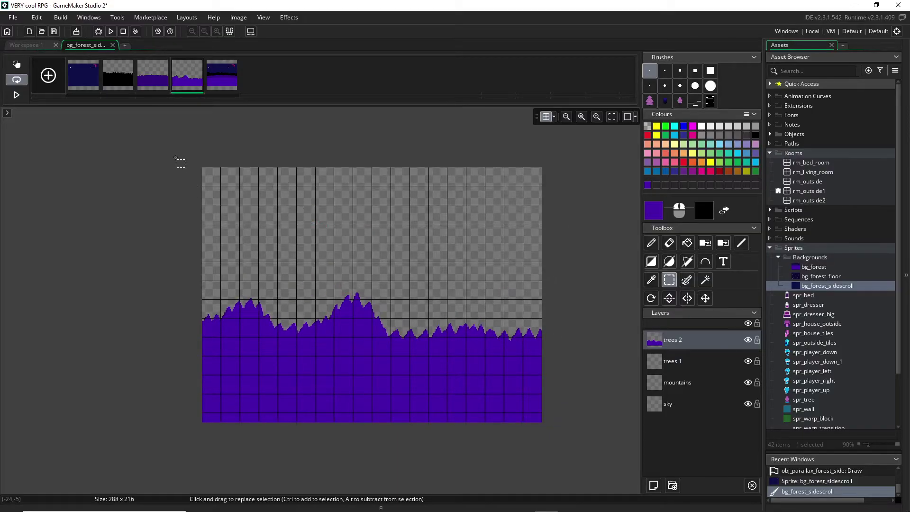
pyautogui.moveTo(179, 154); pyautogui.dragTo(379, 470)
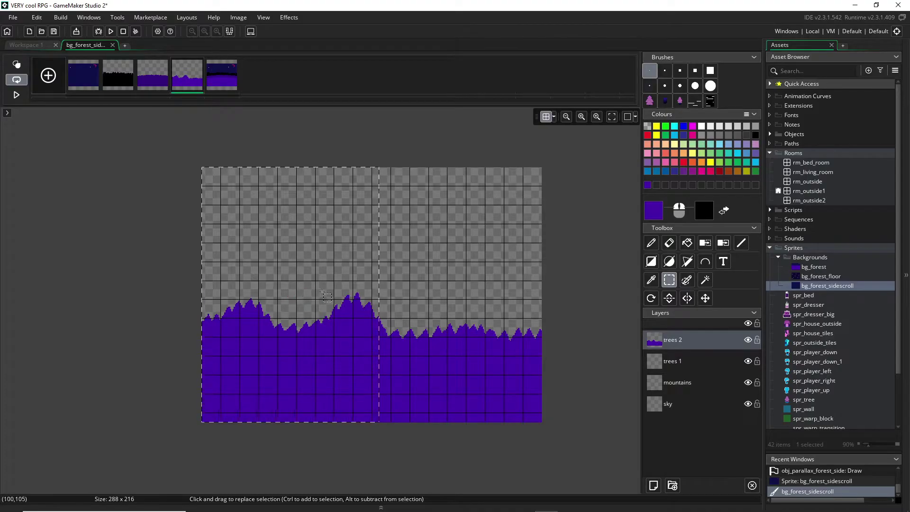
pyautogui.hotkey('ctrl', 'x')
pyautogui.hotkey('ctrl', 'v')
# Select the remaining right section of the treeline and move it flush against the frame's left edge.
pyautogui.click(669, 280)
pyautogui.moveTo(336, 268); pyautogui.dragTo(545, 427)
pyautogui.moveTo(467, 389); pyautogui.dragTo(232, 399)
pyautogui.scroll(3, 229, 409)
pyautogui.scroll(2, 229, 409)
pyautogui.moveTo(259, 388); pyautogui.dragTo(322, 332, button='middle')
pyautogui.scroll(-3, 299, 347)
pyautogui.moveTo(300, 348); pyautogui.dragTo(270, 365)
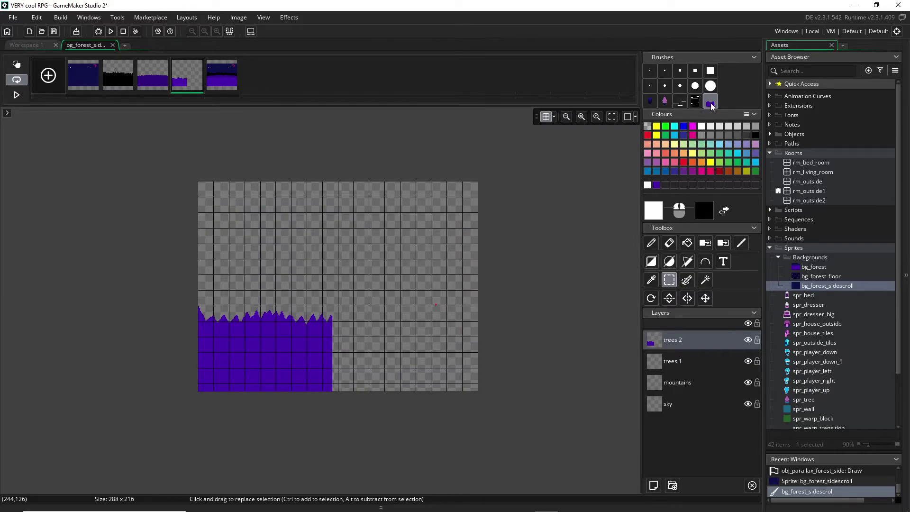
# Stamp the cut-out hill section onto the right side of the frame with the custom brush, joining it to the moved section.
pyautogui.click(711, 104)
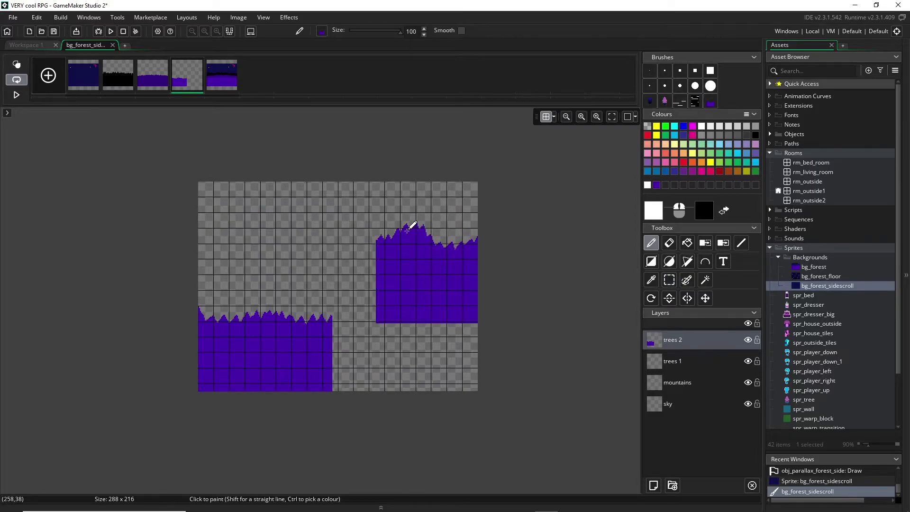
pyautogui.scroll(2, 406, 274)
pyautogui.scroll(3, 407, 274)
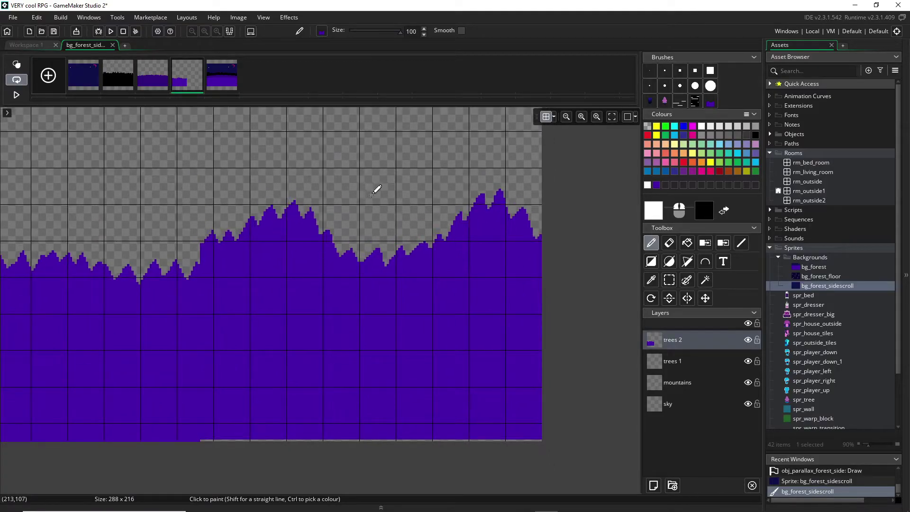
pyautogui.scroll(-3, 374, 194)
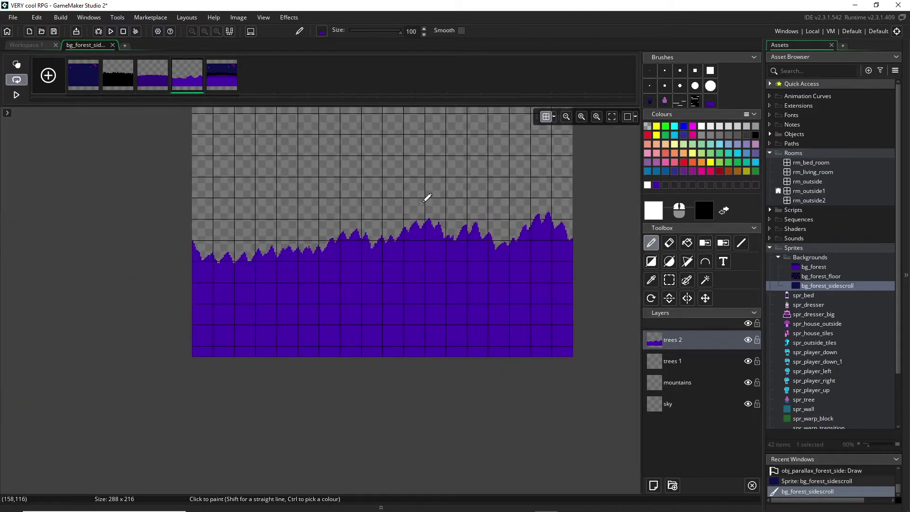
# Hide the grid and smooth the seam between the two treeline sections with the one-pixel Eraser and purple Pencil.
pyautogui.click(547, 117)
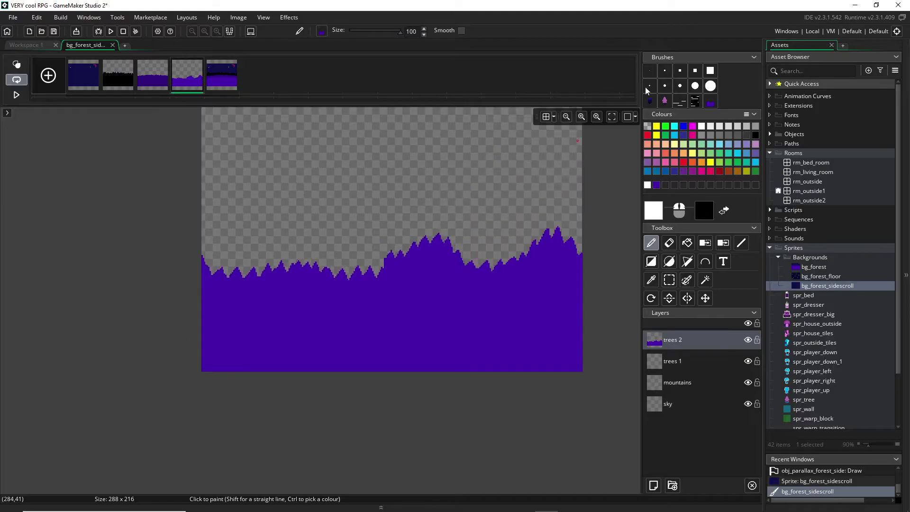
pyautogui.click(648, 71)
pyautogui.scroll(3, 408, 256)
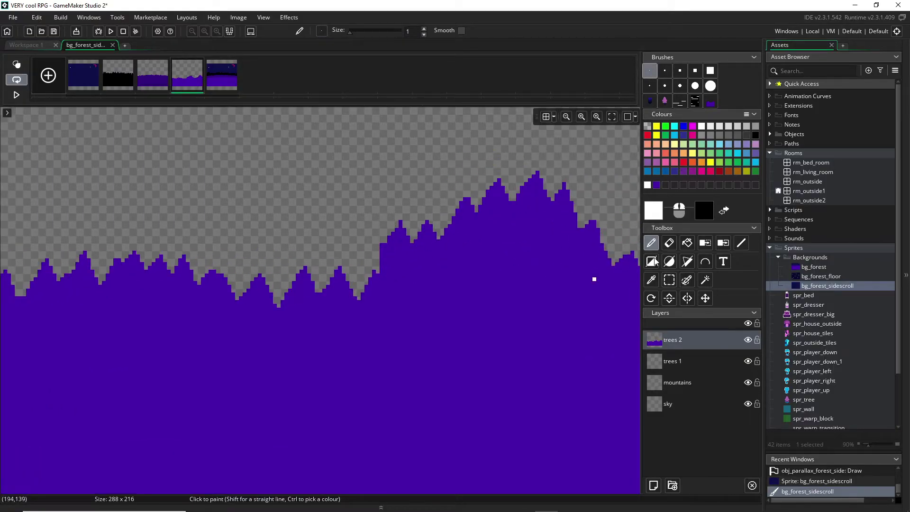
pyautogui.click(669, 242)
pyautogui.scroll(1, 382, 245)
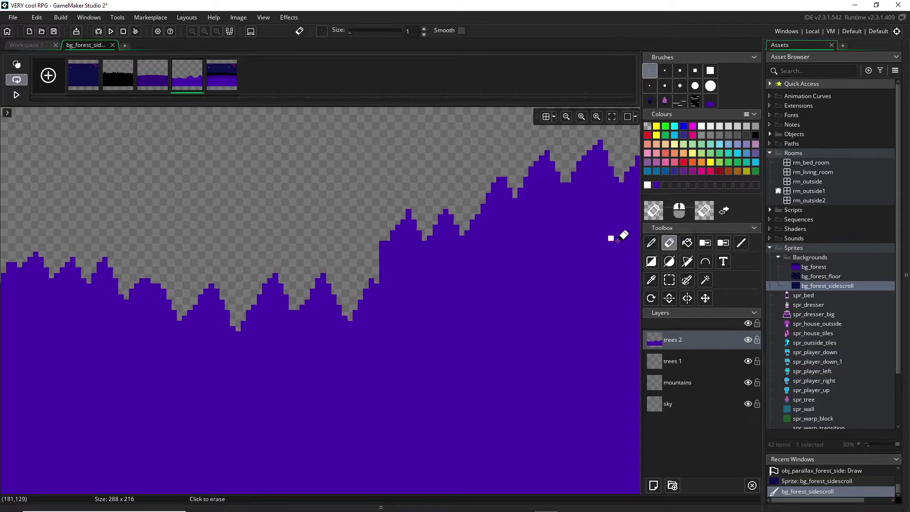
pyautogui.click(651, 242)
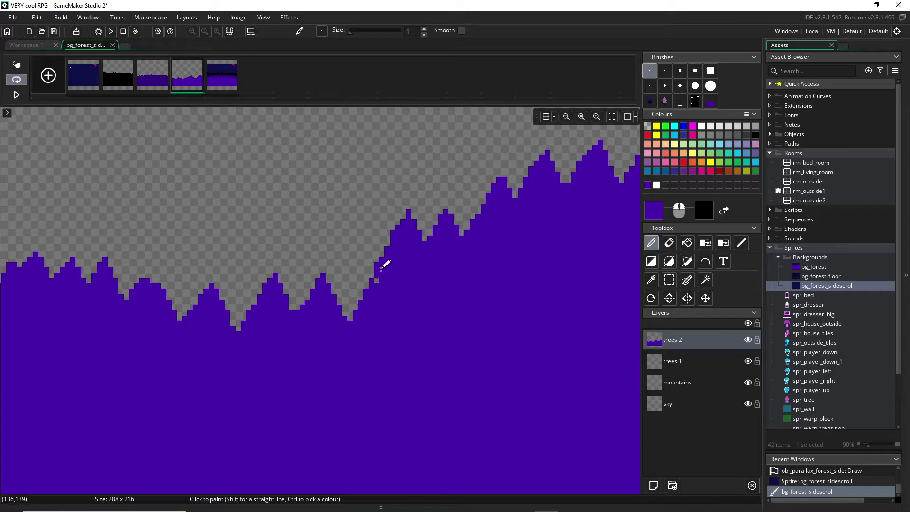
pyautogui.scroll(-1, 457, 308)
pyautogui.scroll(-3, 454, 310)
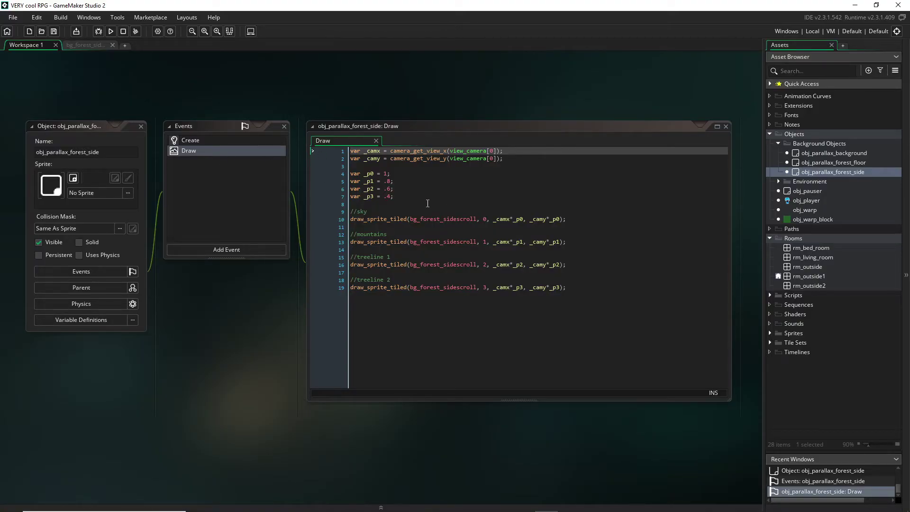
# Examine the four draw_sprite_tiled lines in obj_parallax_forest_side's Draw event, comparing the frame index each layer uses.
pyautogui.click(389, 217)
pyautogui.click(428, 229)
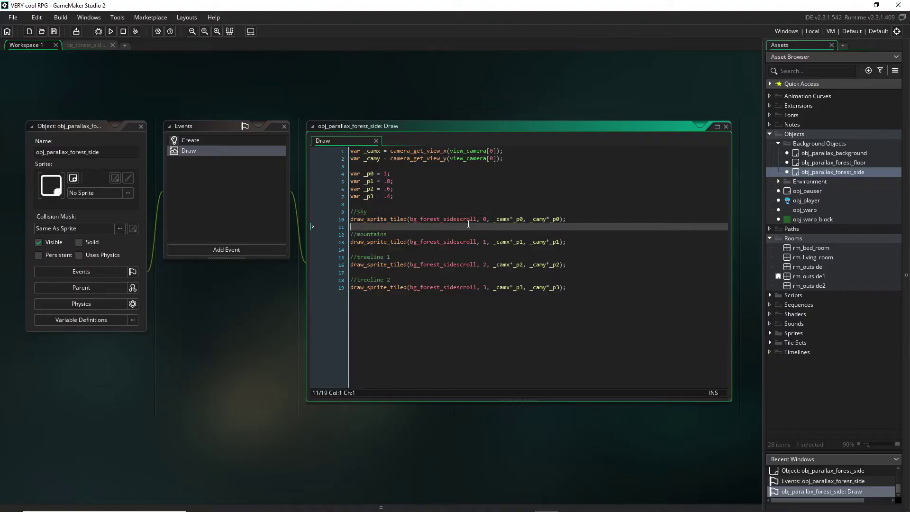
pyautogui.click(488, 219)
pyautogui.click(487, 242)
pyautogui.click(487, 265)
pyautogui.click(487, 286)
pyautogui.click(487, 263)
pyautogui.click(489, 241)
pyautogui.click(489, 219)
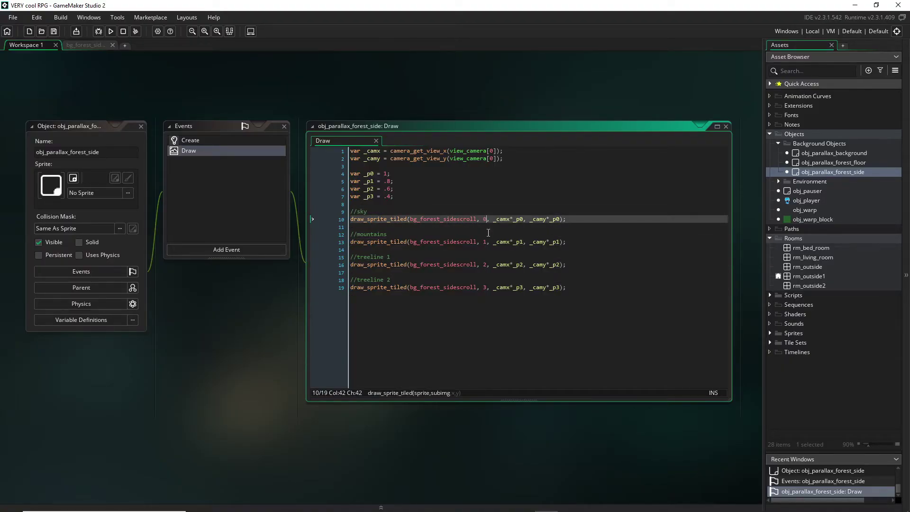
# Review the parallax factor variables _p0 to _p3 in the Draw event code.
pyautogui.click(367, 173)
pyautogui.press('Down')
pyautogui.press('Down')
pyautogui.press('Down')
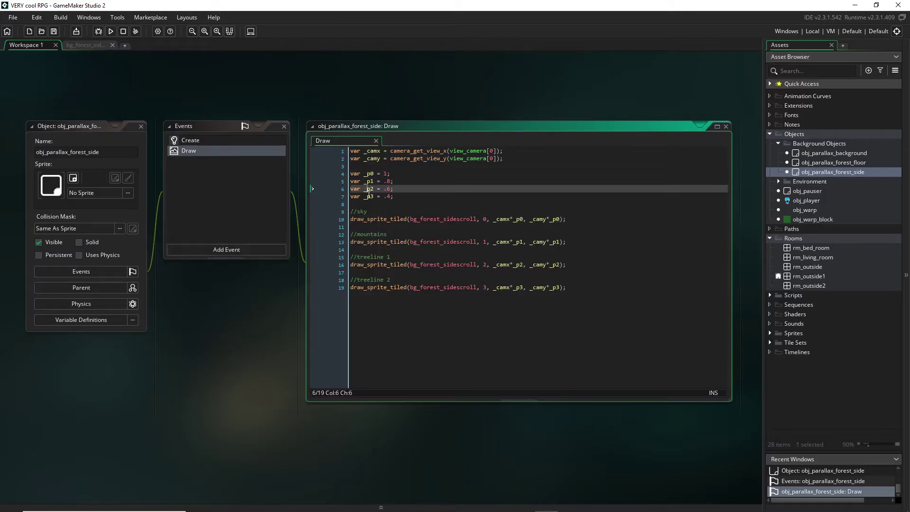
pyautogui.click(374, 174)
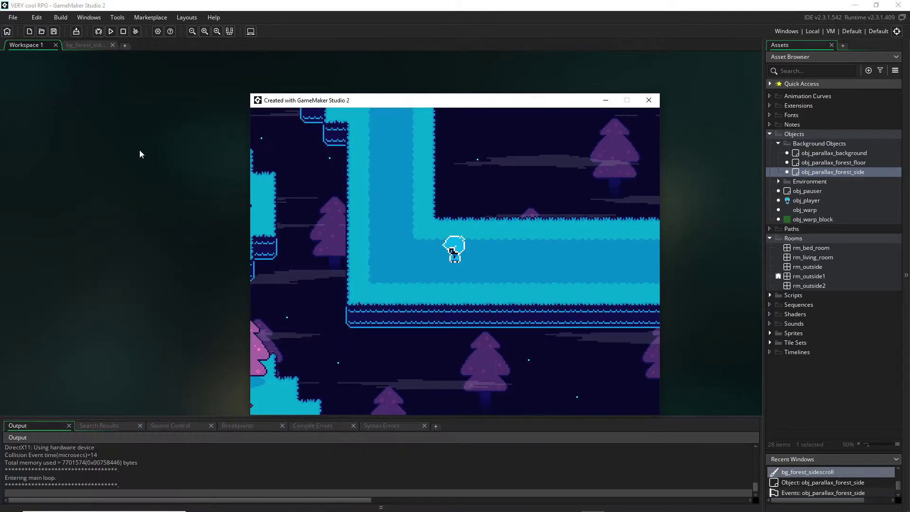
# Walk the player up, left, down and right along the forest path in the running game to examine the parallax floor beneath it.
pyautogui.press('Up')
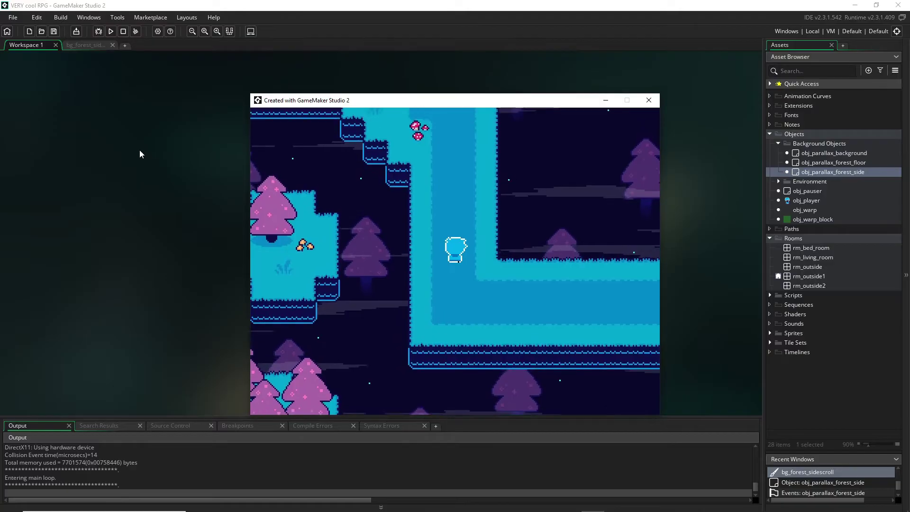
pyautogui.press('Up')
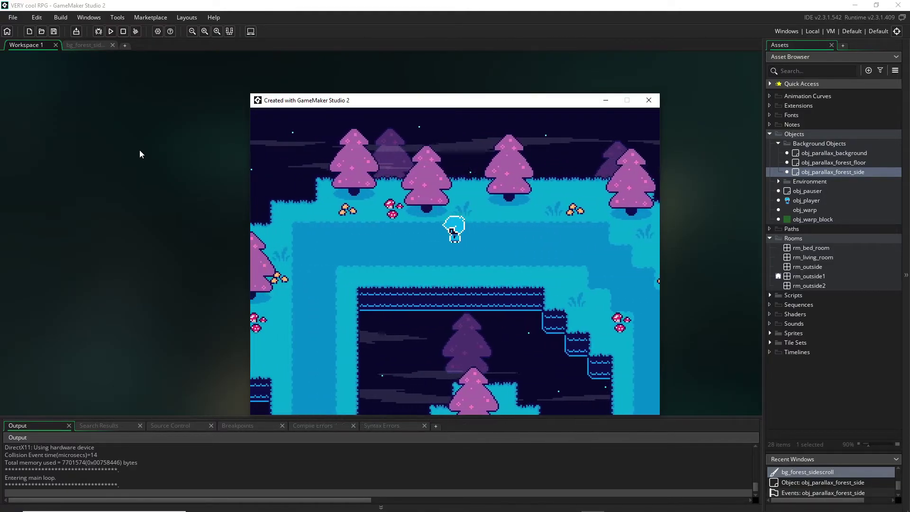
pyautogui.press('Left')
pyautogui.press('Down')
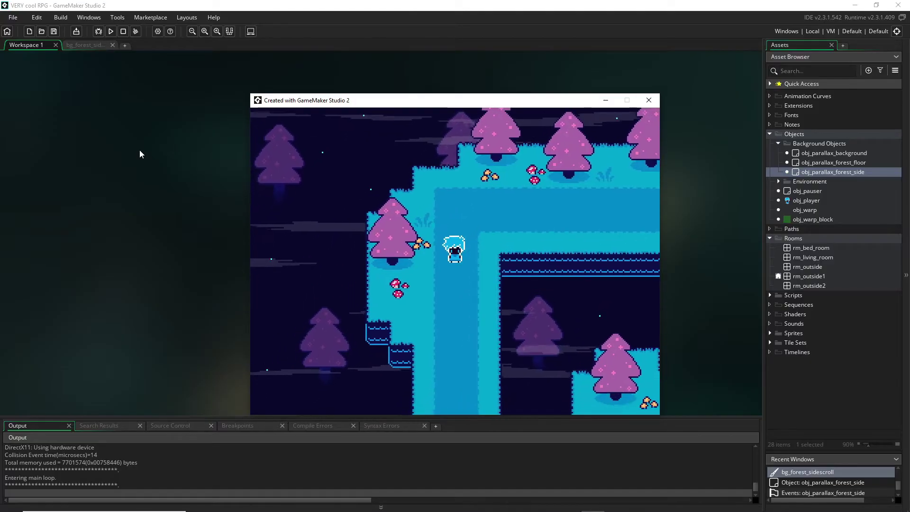
pyautogui.press('Down')
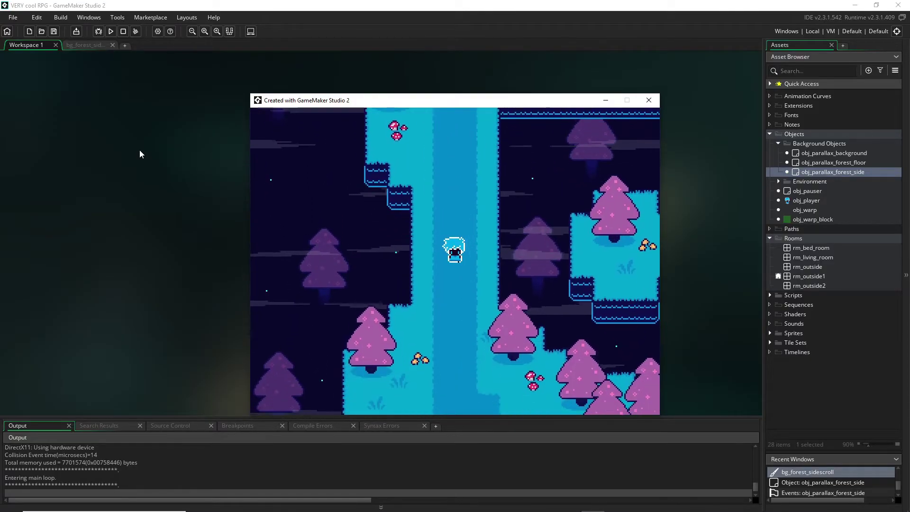
pyautogui.press('Down')
pyautogui.press('Right')
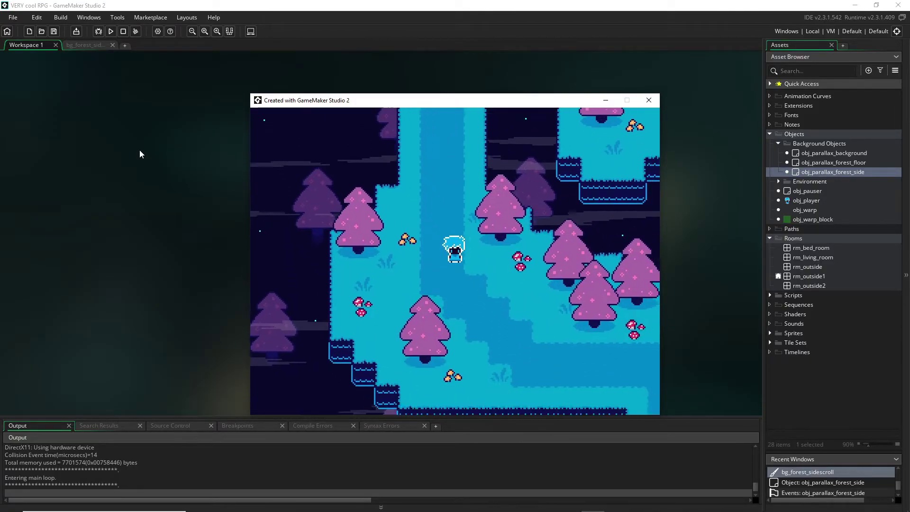
pyautogui.press('Down')
pyautogui.press('Right')
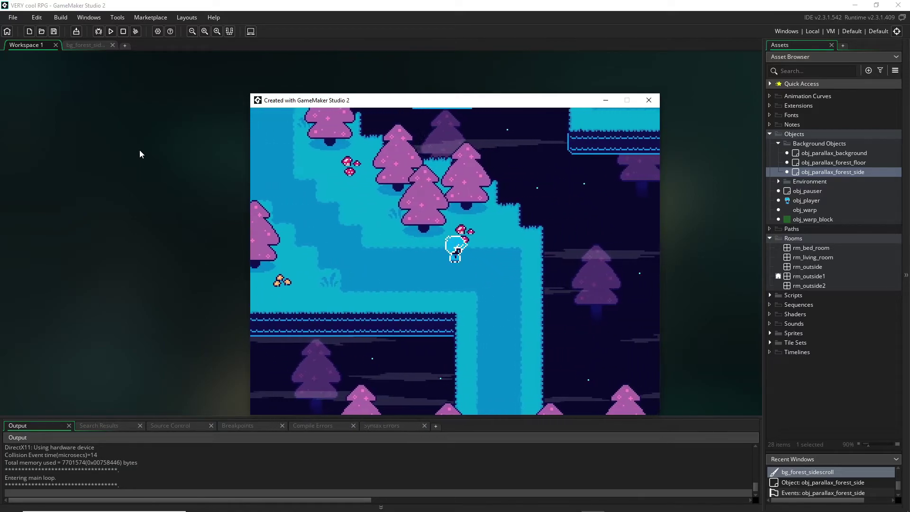
pyautogui.press('Down')
pyautogui.press('Right')
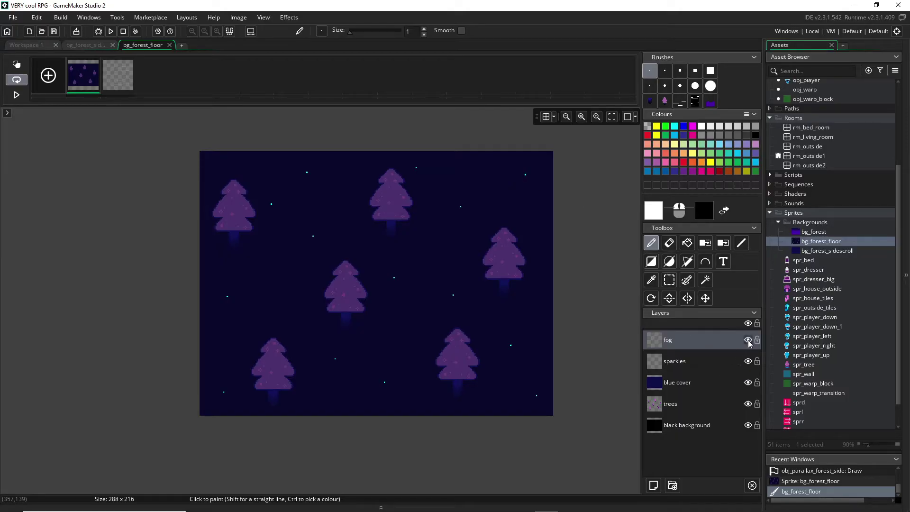
# Hide the fog, sparkles and blue cover layers of bg_forest_floor's first frame, leaving the trees visible over the black background.
pyautogui.click(748, 340)
pyautogui.click(748, 383)
pyautogui.click(748, 404)
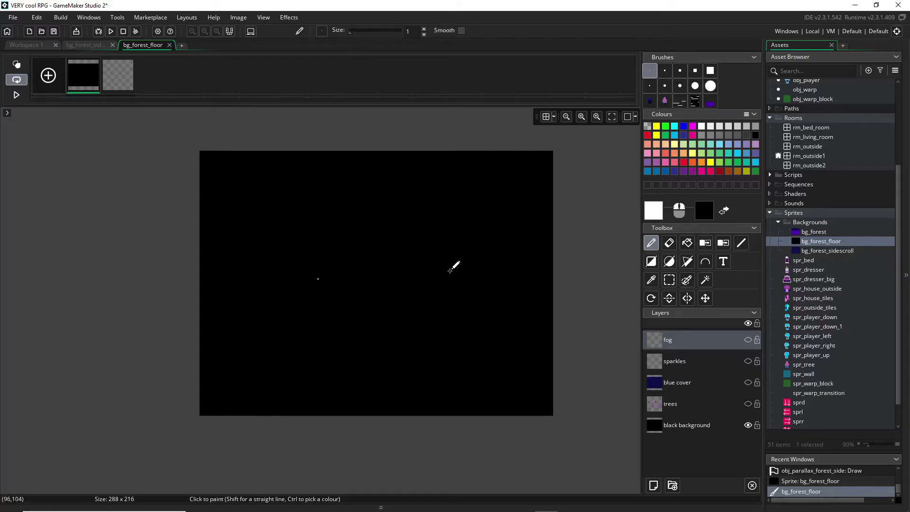
pyautogui.click(748, 404)
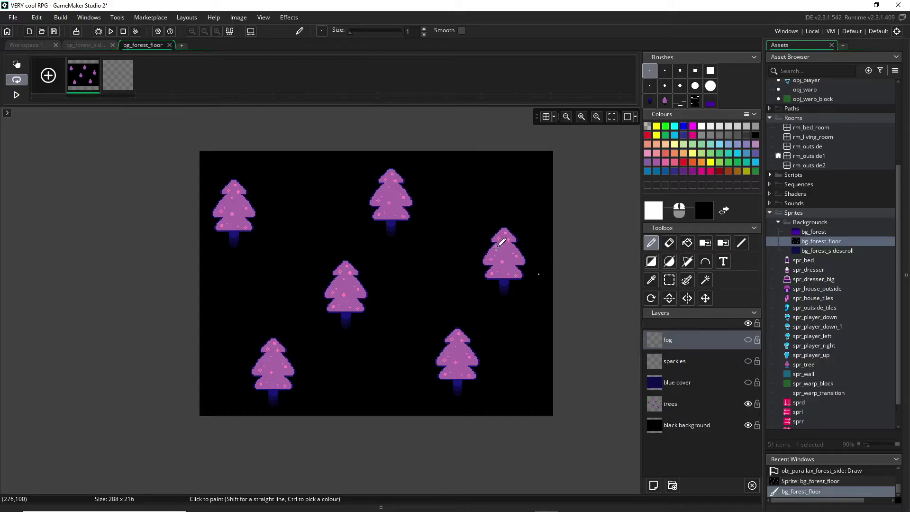
# Preview the custom tree brush on the canvas, return to the one-pixel brush and examine a tree's fading trunk up close.
pyautogui.click(665, 102)
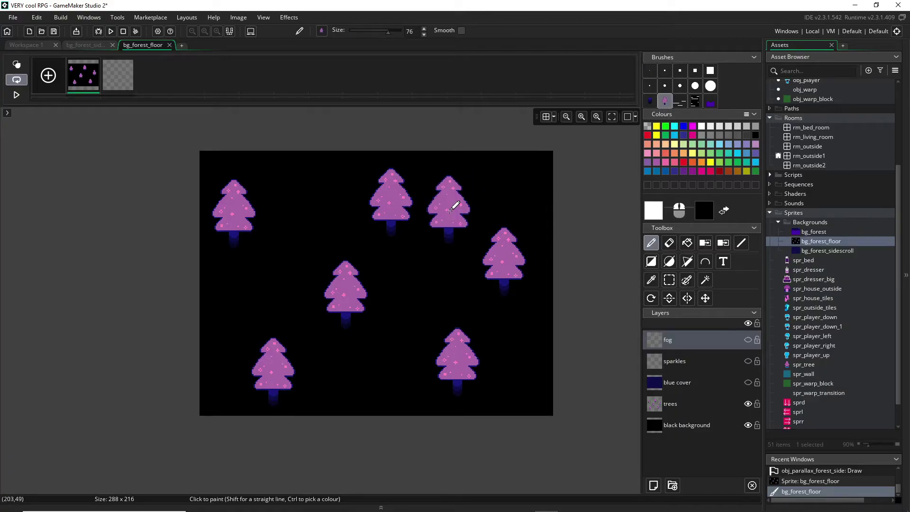
pyautogui.click(650, 70)
pyautogui.scroll(7, 511, 283)
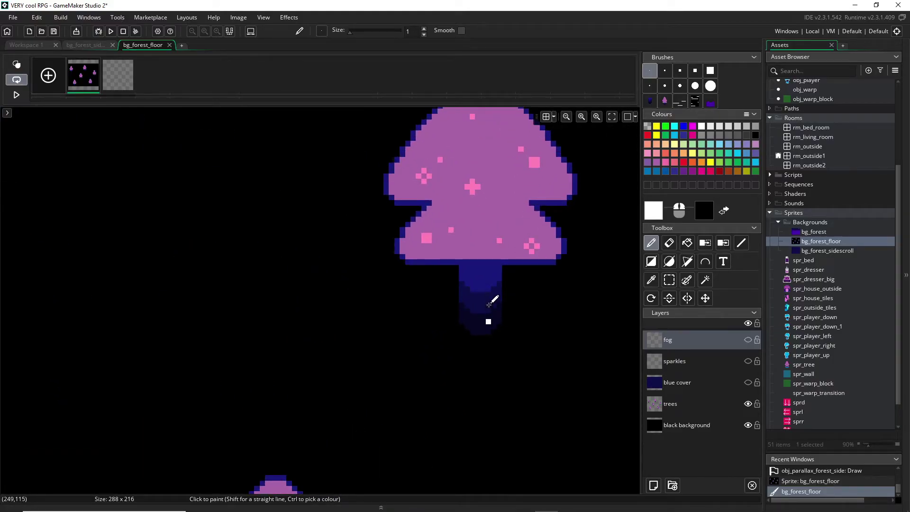
pyautogui.scroll(-5, 489, 304)
pyautogui.scroll(-3, 496, 319)
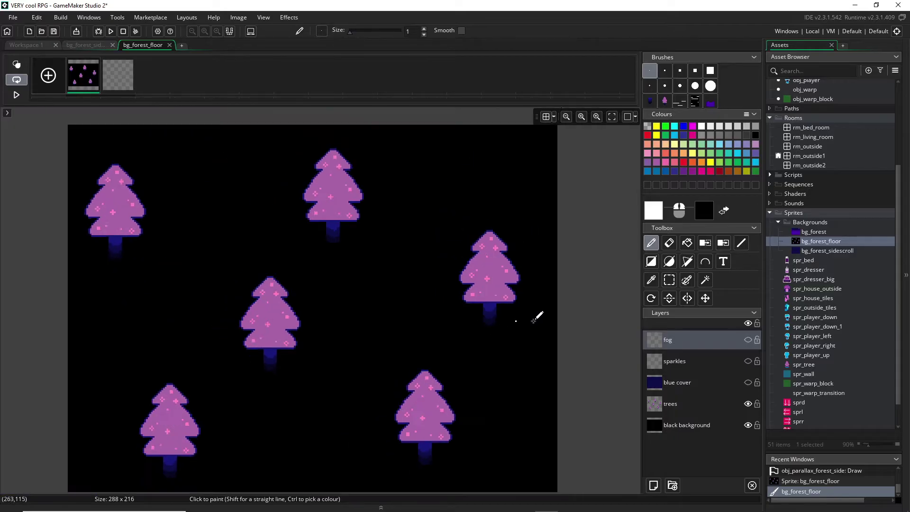
pyautogui.scroll(-2, 537, 320)
# Show the blue cover layer over the trees again and check how its opacity of 60 tints them.
pyautogui.click(713, 384)
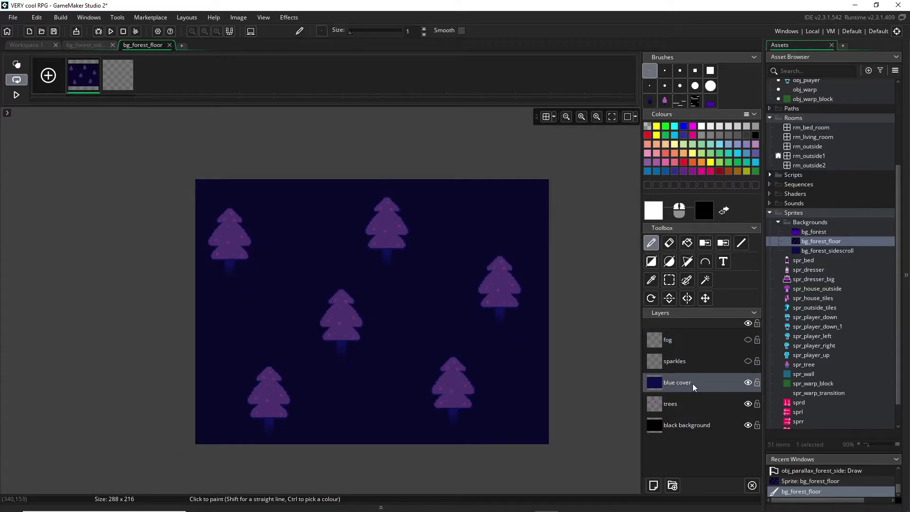
pyautogui.doubleClick(693, 383)
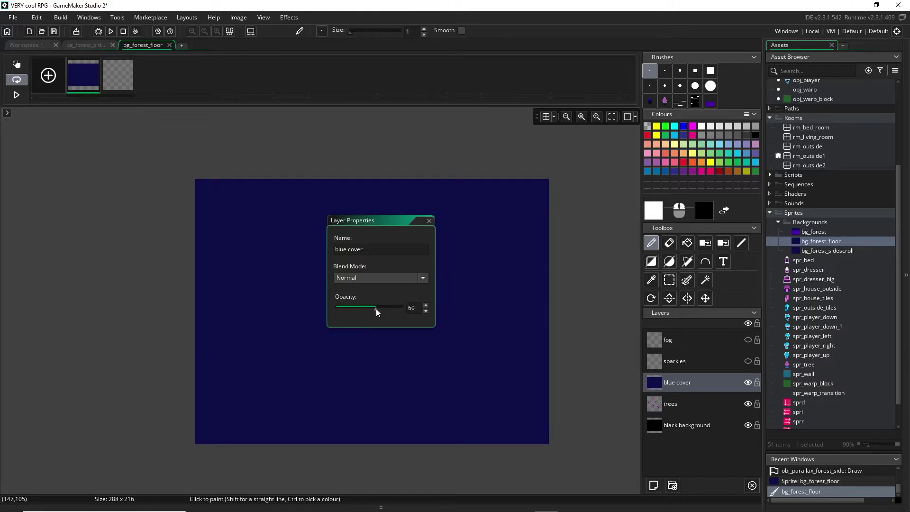
pyautogui.click(384, 267)
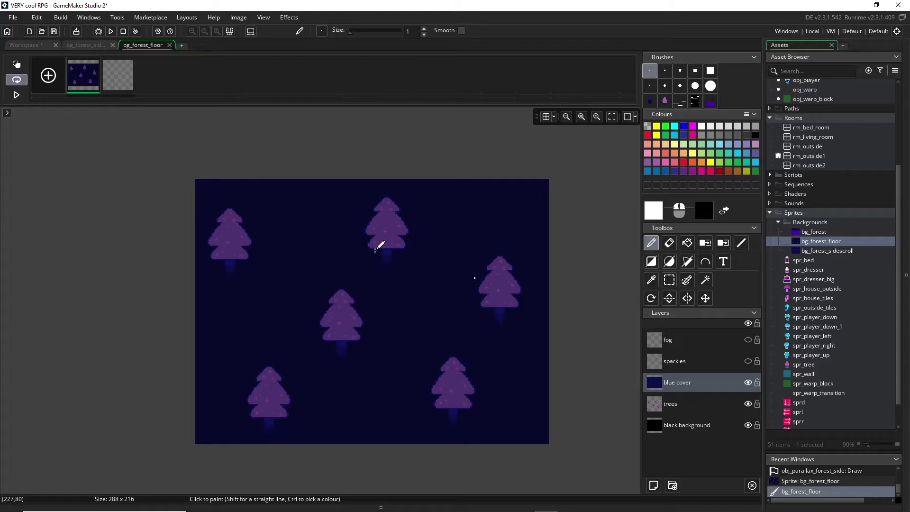
pyautogui.keyDown('ctrl'); pyautogui.scroll(2, 372, 299); pyautogui.keyUp('ctrl')
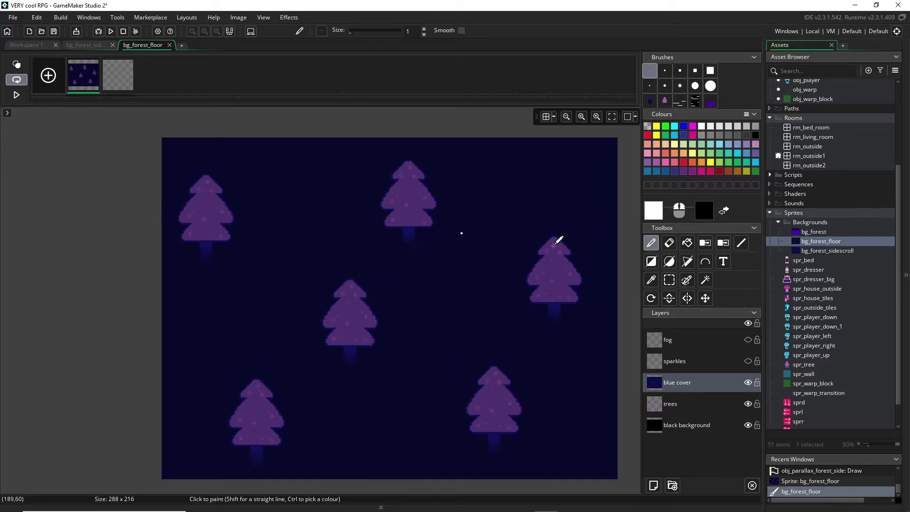
# Show the sparkles and fog layers of the forest floor frame again.
pyautogui.click(702, 361)
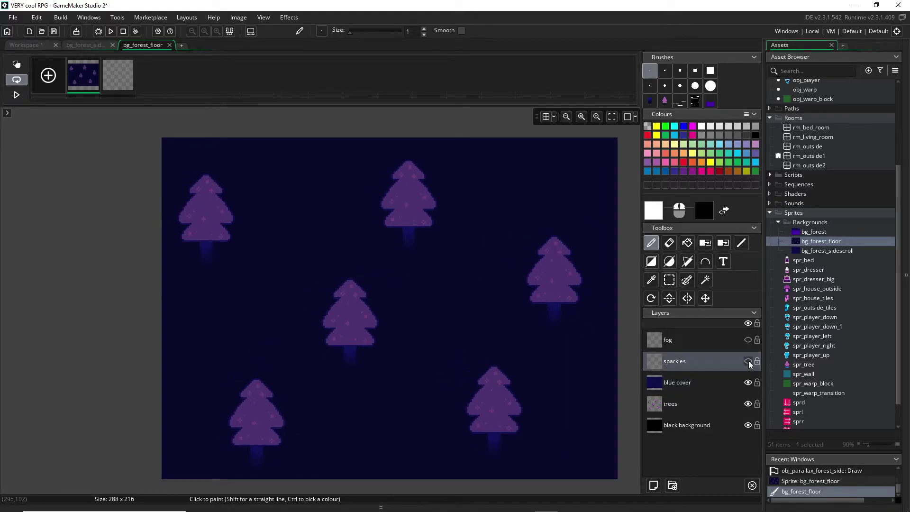
pyautogui.click(748, 361)
pyautogui.keyDown('ctrl'); pyautogui.scroll(2, 417, 292); pyautogui.keyUp('ctrl')
pyautogui.keyDown('ctrl'); pyautogui.scroll(-4, 425, 289); pyautogui.keyUp('ctrl')
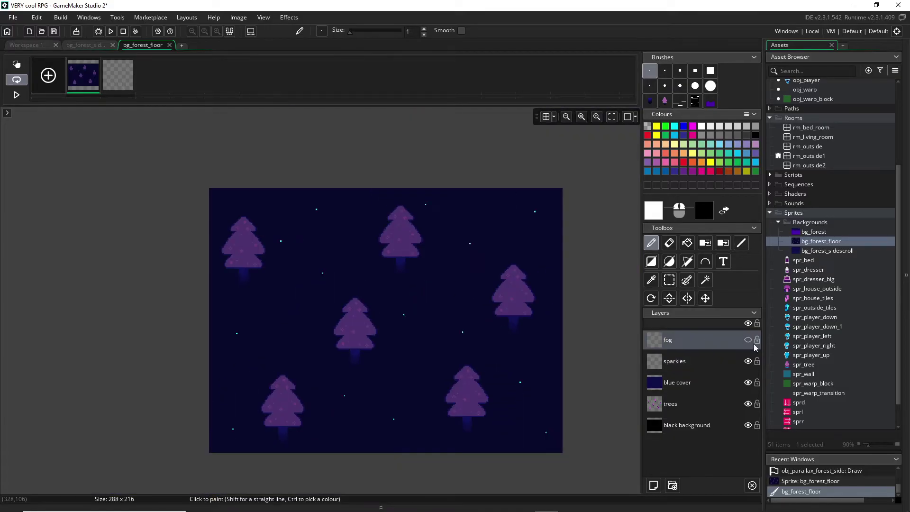
pyautogui.click(749, 340)
# Open the second frame of bg_forest_floor and raise the fog layer's opacity to 100 to examine the streaks.
pyautogui.click(117, 81)
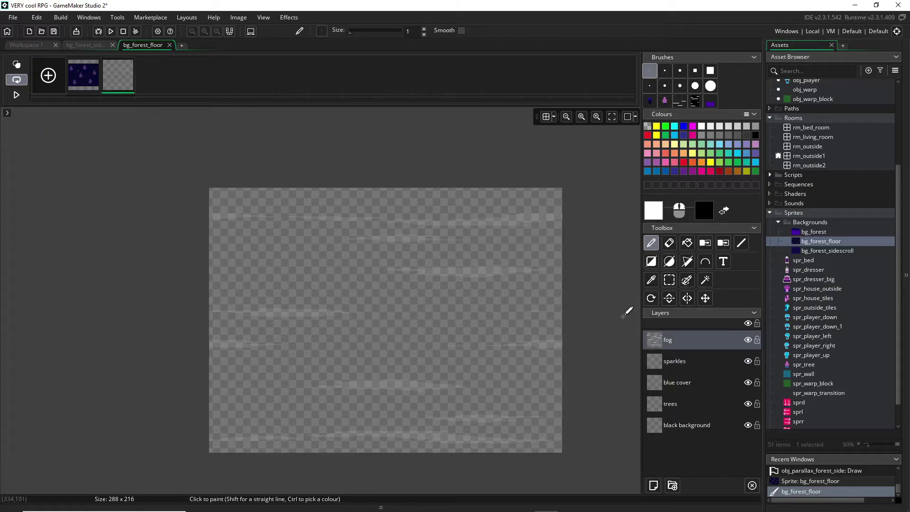
pyautogui.doubleClick(685, 340)
pyautogui.moveTo(347, 307)
pyautogui.mouseDown()
pyautogui.moveTo(379, 308)
pyautogui.moveTo(432, 284)
pyautogui.mouseUp()
pyautogui.click(430, 222)
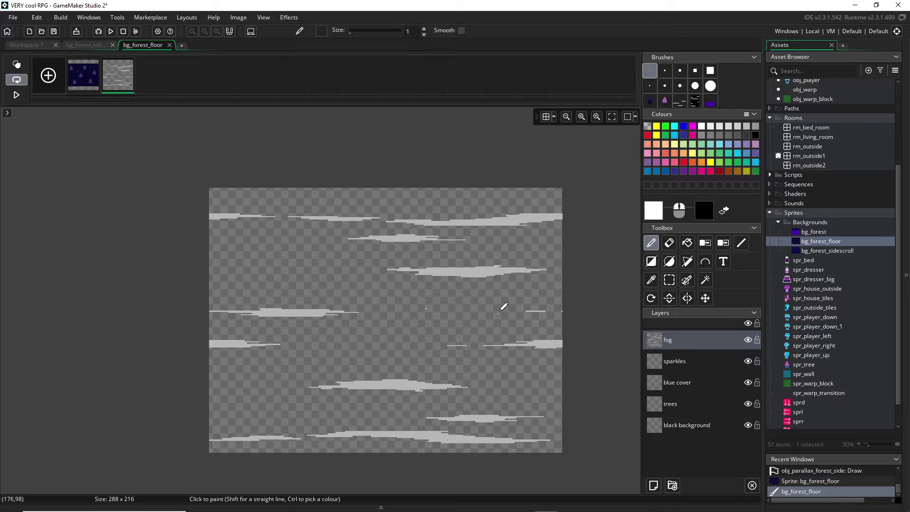
pyautogui.scroll(-1, 402, 292)
pyautogui.scroll(-1, 402, 292)
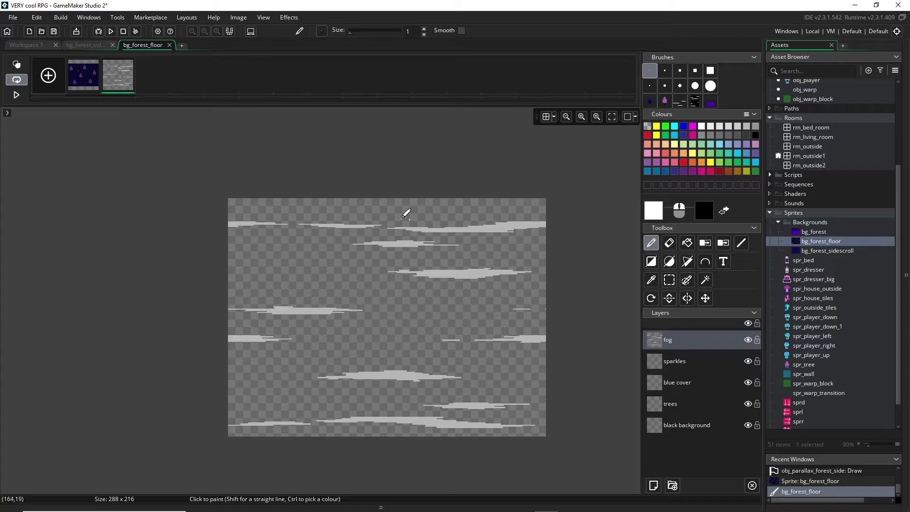
# Add a third frame to bg_forest_floor and fill its fog layer with black.
pyautogui.click(687, 243)
pyautogui.press('s')
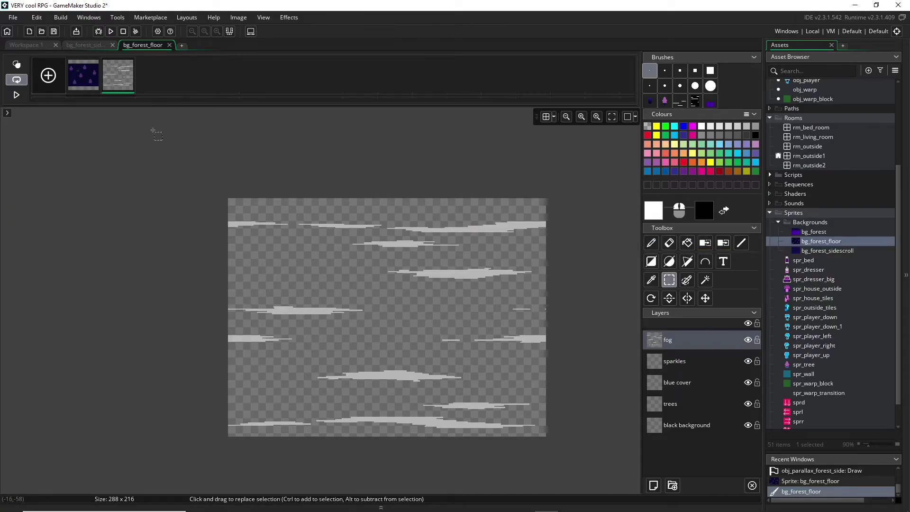
pyautogui.click(54, 80)
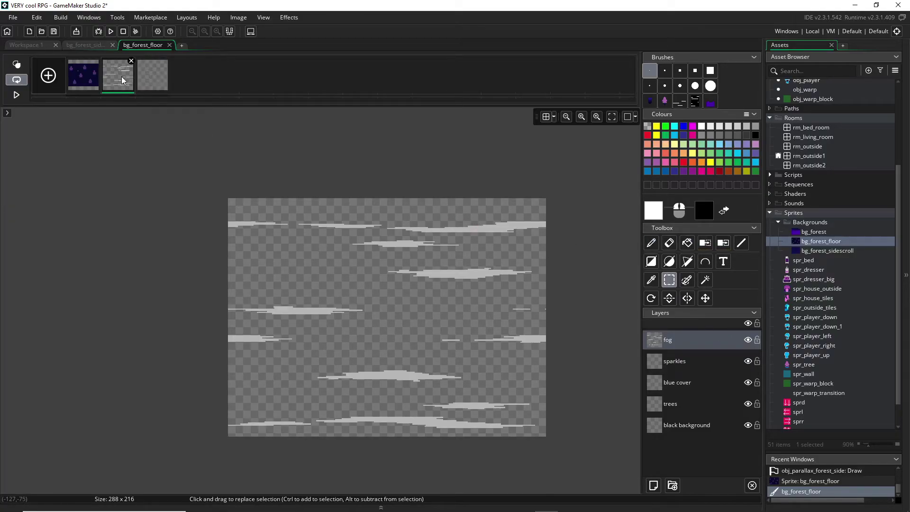
pyautogui.click(152, 75)
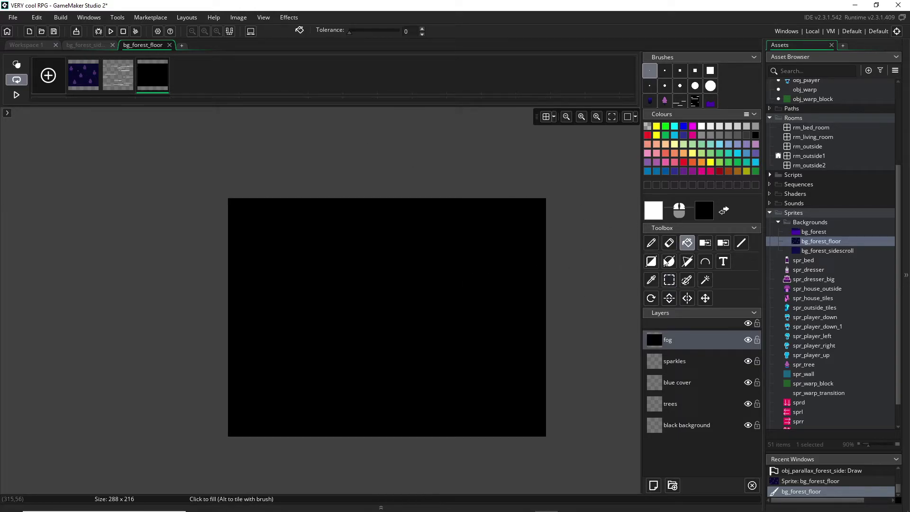
# Draw several thin horizontal light-grey fog streaks across the black frame with the one-pixel Pencil, keeping them off the canvas edges.
pyautogui.click(651, 243)
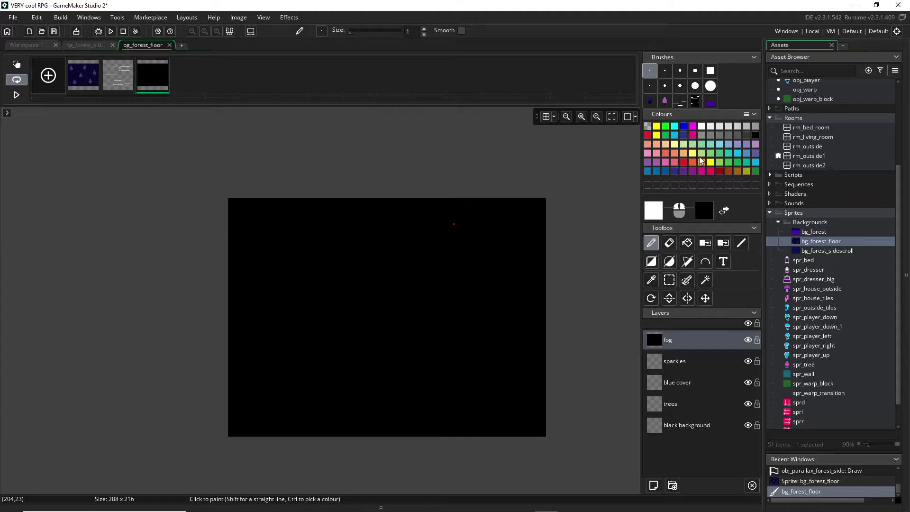
pyautogui.click(748, 126)
pyautogui.scroll(2, 423, 278)
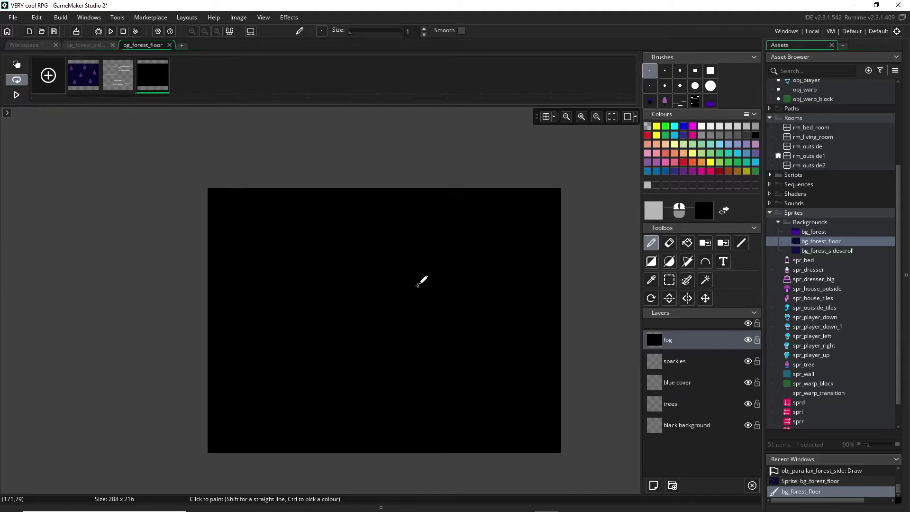
pyautogui.moveTo(324, 287); pyautogui.dragTo(510, 285)
pyautogui.hotkey('ctrl', 'z')
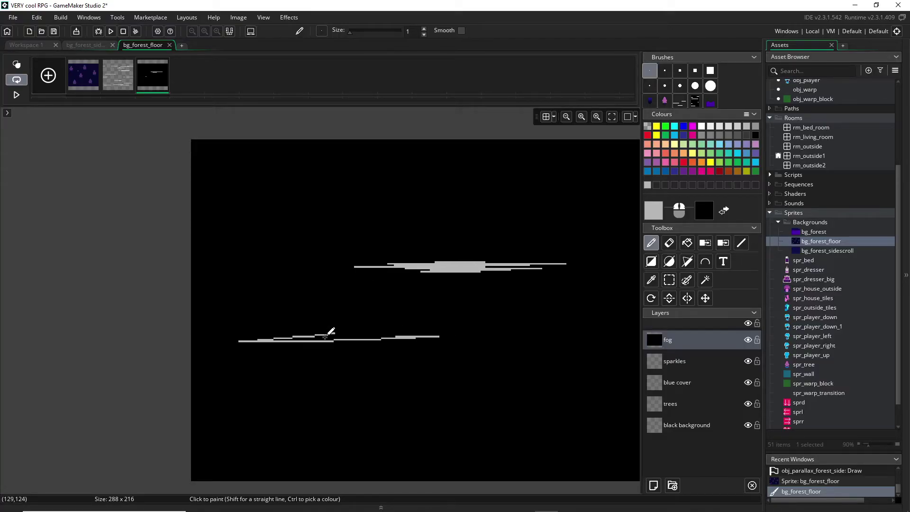
pyautogui.moveTo(326, 338); pyautogui.dragTo(395, 333)
pyautogui.moveTo(395, 333)
pyautogui.mouseDown()
pyautogui.moveTo(317, 338)
pyautogui.moveTo(415, 327)
pyautogui.mouseUp()
pyautogui.scroll(-1, 332, 379)
pyautogui.moveTo(315, 402)
pyautogui.mouseDown()
pyautogui.moveTo(521, 398)
pyautogui.moveTo(467, 396)
pyautogui.mouseUp()
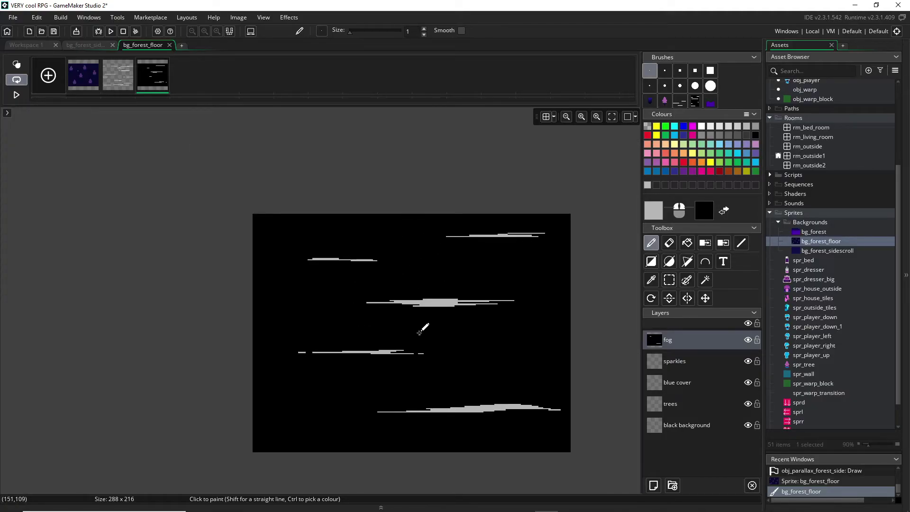
# Swap the frame's left and right halves by cutting the left part, shifting the remainder to the left edge and stamping the cut part beside it.
pyautogui.click(670, 280)
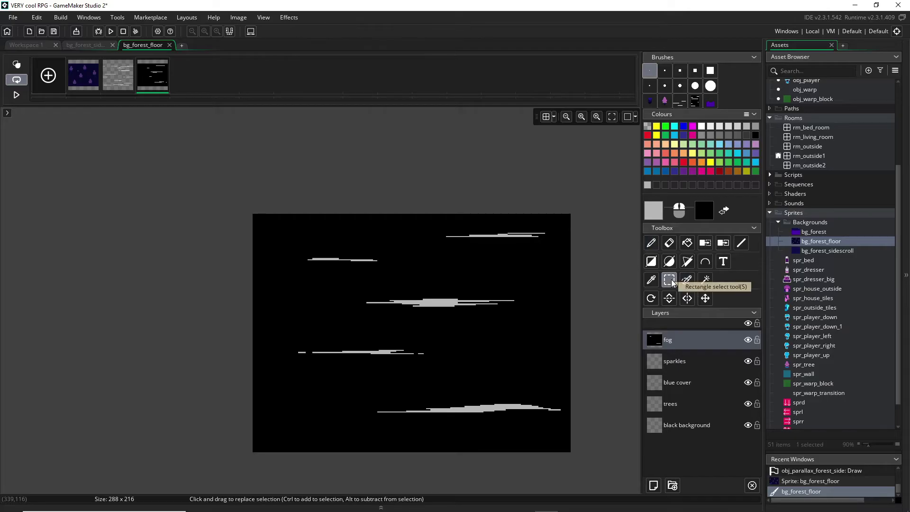
pyautogui.moveTo(212, 171)
pyautogui.mouseDown()
pyautogui.moveTo(392, 455)
pyautogui.moveTo(430, 485)
pyautogui.mouseUp()
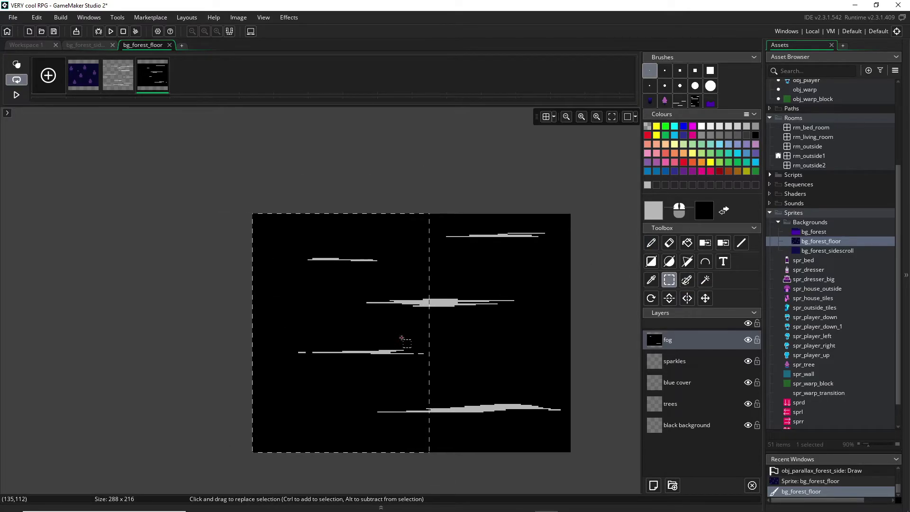
pyautogui.hotkey('ctrl', 'x')
pyautogui.click(669, 280)
pyautogui.moveTo(295, 219); pyautogui.dragTo(280, 217)
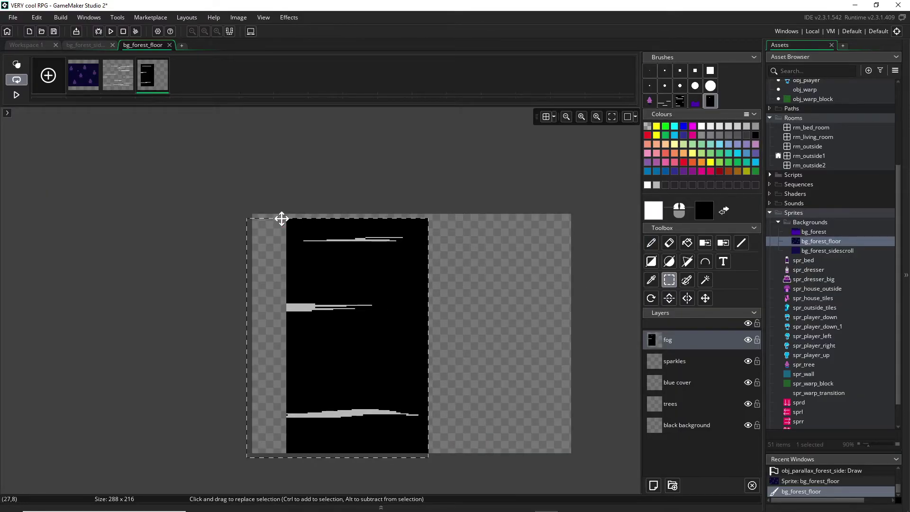
pyautogui.scroll(6, 283, 221)
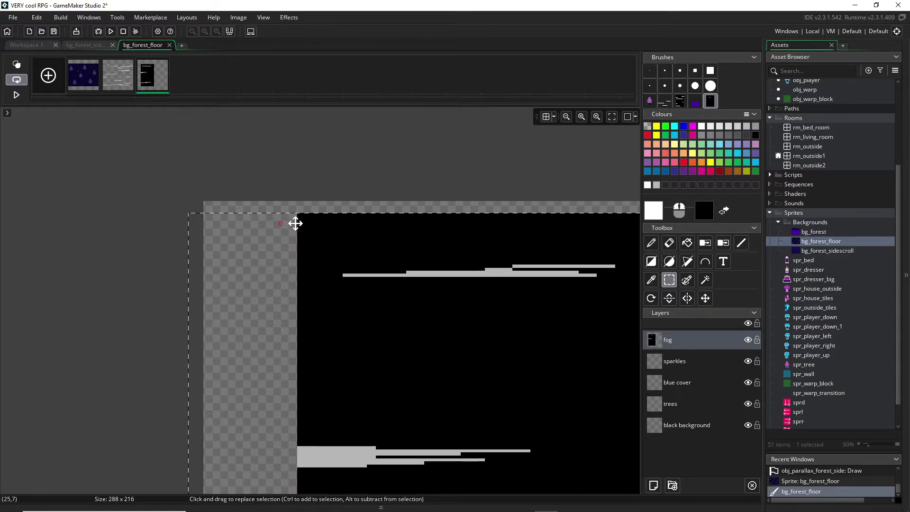
pyautogui.moveTo(342, 234)
pyautogui.mouseDown()
pyautogui.moveTo(295, 237)
pyautogui.moveTo(252, 220)
pyautogui.mouseUp()
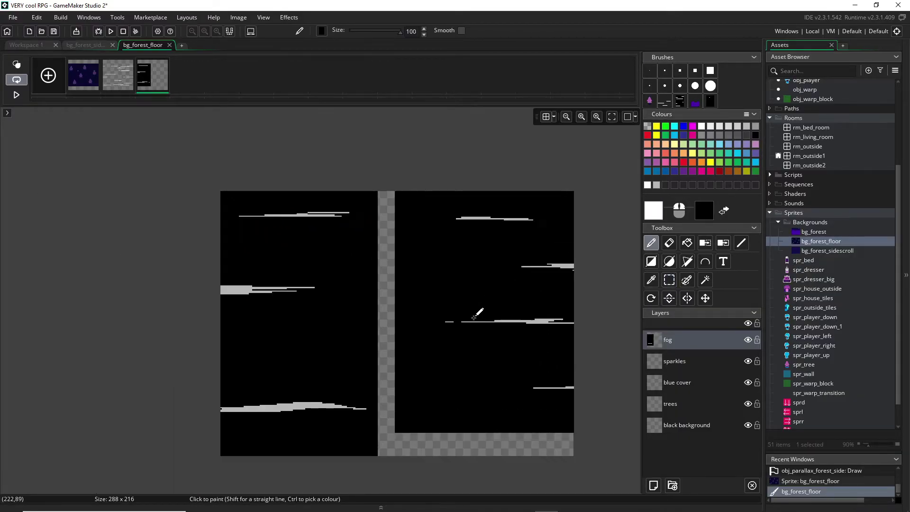
pyautogui.scroll(2, 474, 318)
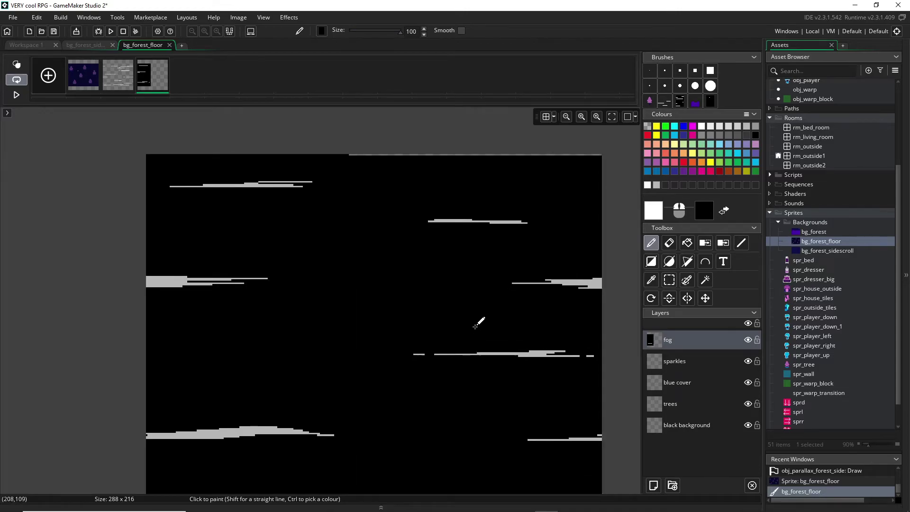
pyautogui.scroll(-1, 474, 324)
# Fill the empty areas inside the rearranged frame with more light-grey fog streaks using the one-pixel brush.
pyautogui.click(650, 71)
pyautogui.scroll(1, 287, 295)
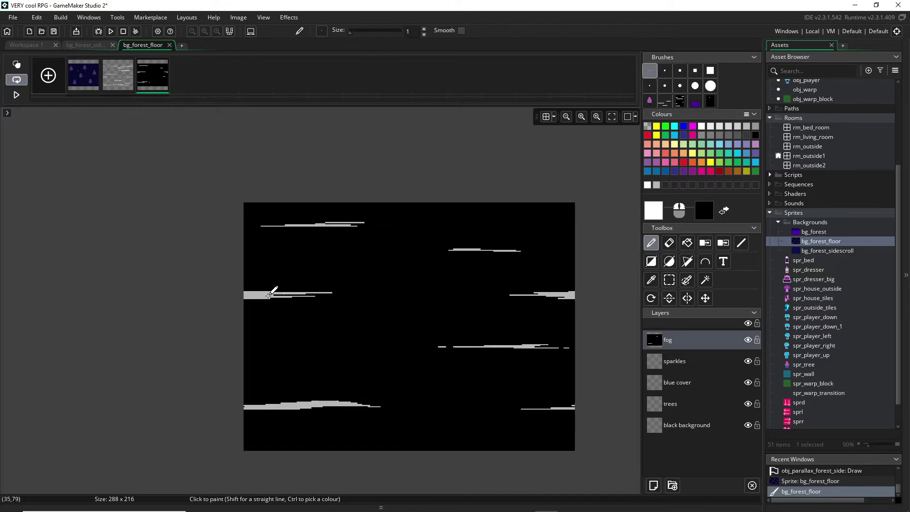
pyautogui.keyDown('ctrl'); pyautogui.click(258, 297); pyautogui.keyUp('ctrl')
pyautogui.moveTo(316, 322)
pyautogui.mouseDown()
pyautogui.moveTo(474, 317)
pyautogui.moveTo(352, 323)
pyautogui.moveTo(425, 319)
pyautogui.mouseUp()
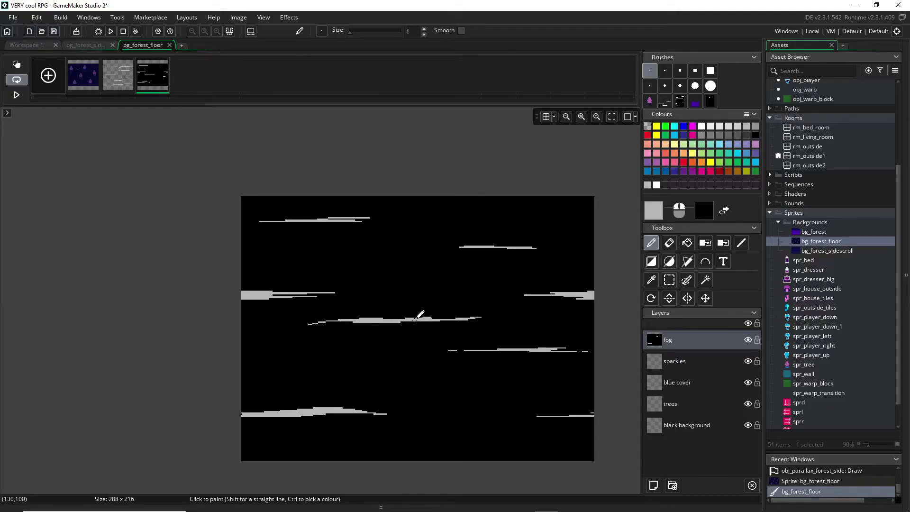
pyautogui.moveTo(493, 316); pyautogui.dragTo(517, 316)
pyautogui.scroll(-1, 526, 320)
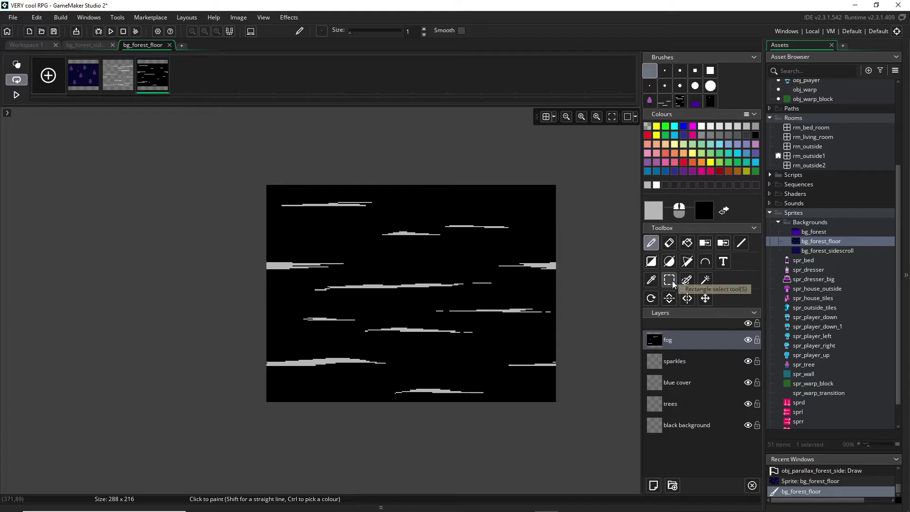
# Swap the frame's upper and lower halves by cutting the upper half, moving the lower half up and stamping the cut half beneath it.
pyautogui.click(669, 281)
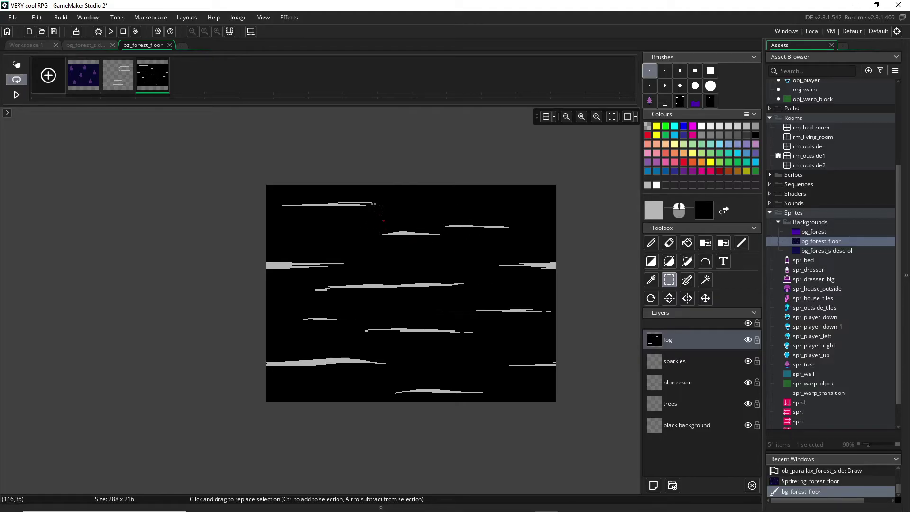
pyautogui.moveTo(230, 162); pyautogui.dragTo(603, 293)
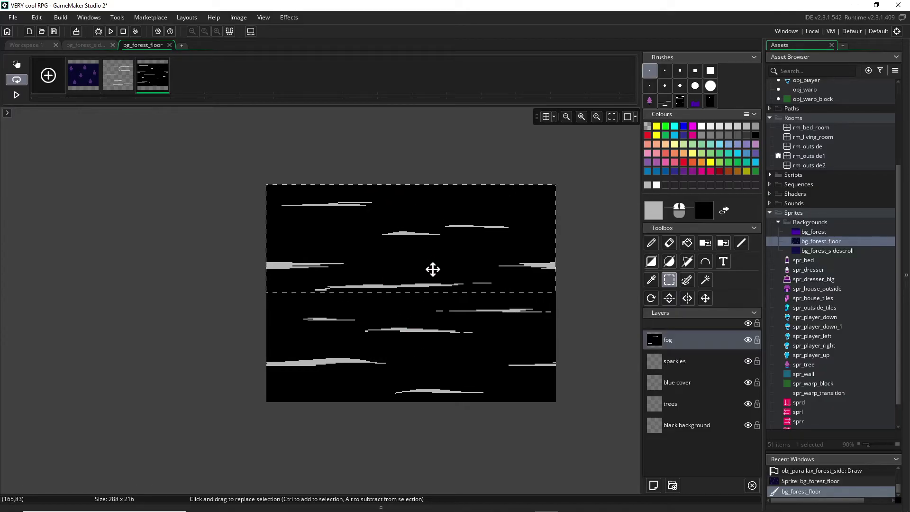
pyautogui.hotkey('ctrl', 'x')
pyautogui.click(670, 280)
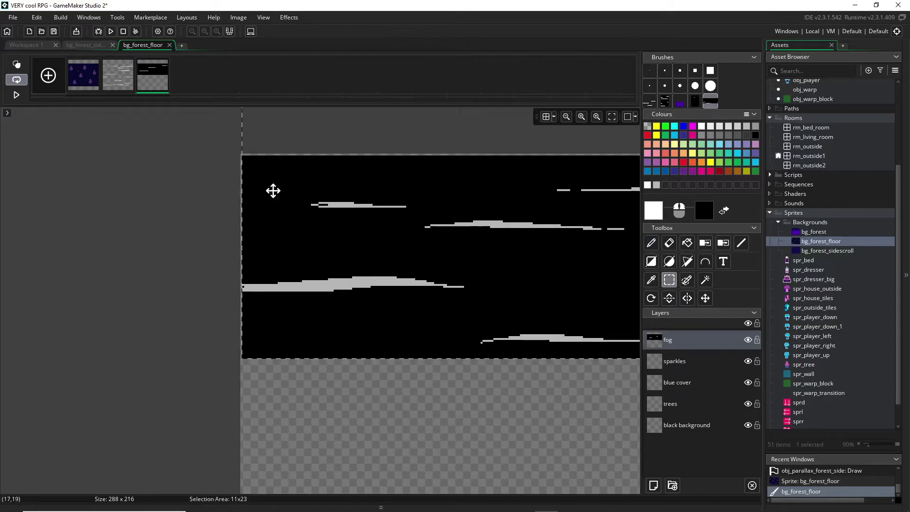
pyautogui.moveTo(272, 191); pyautogui.dragTo(272, 189)
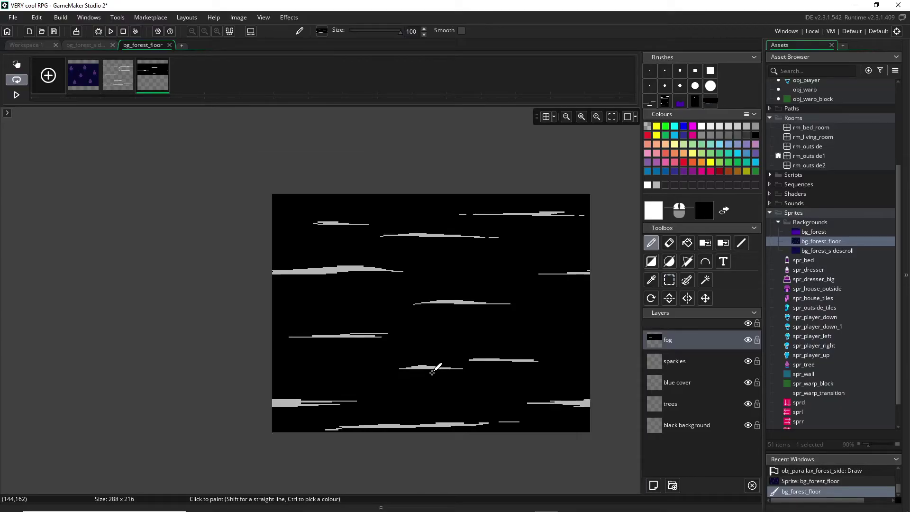
# Remove the black colour from the new fog frame and lower the fog layer's opacity so the streaks are faint.
pyautogui.click(723, 243)
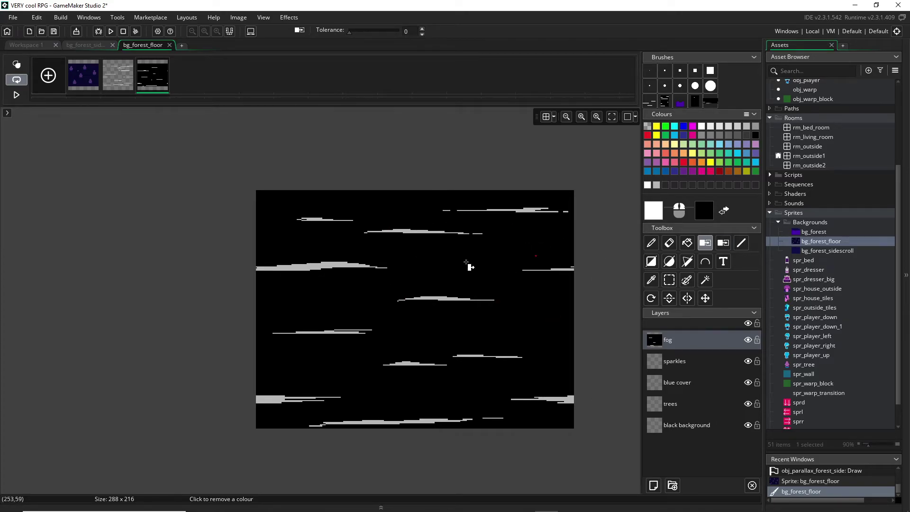
pyautogui.click(533, 252)
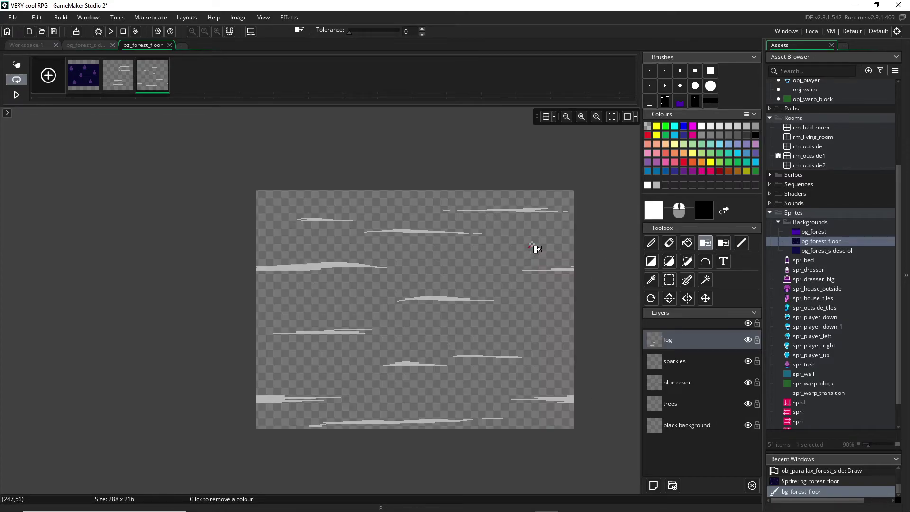
pyautogui.doubleClick(687, 341)
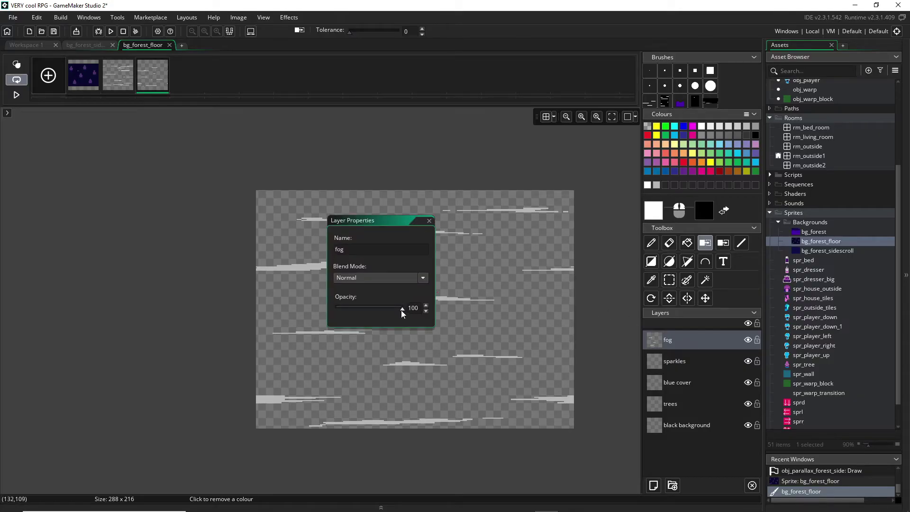
pyautogui.moveTo(402, 309); pyautogui.dragTo(351, 310)
pyautogui.click(429, 221)
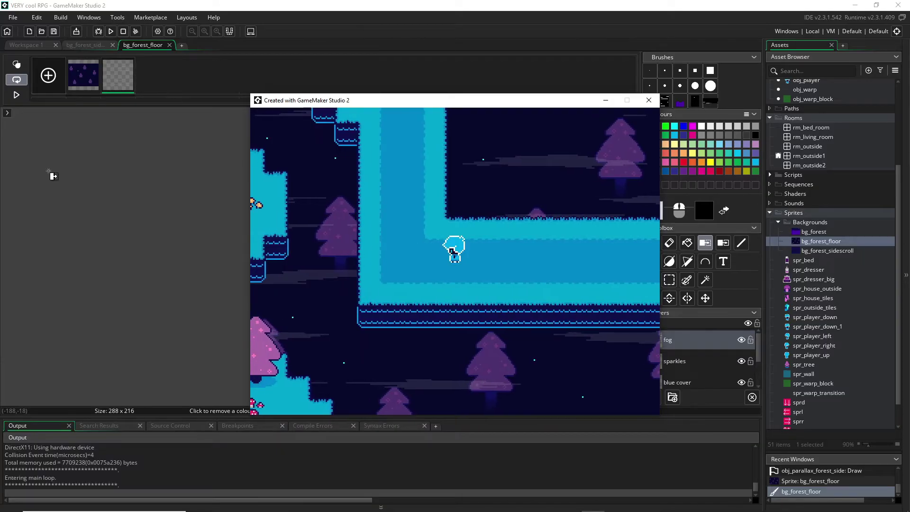
# Walk the player around the running game to check the fog over the forest floor background.
pyautogui.press('Left')
pyautogui.press('Up')
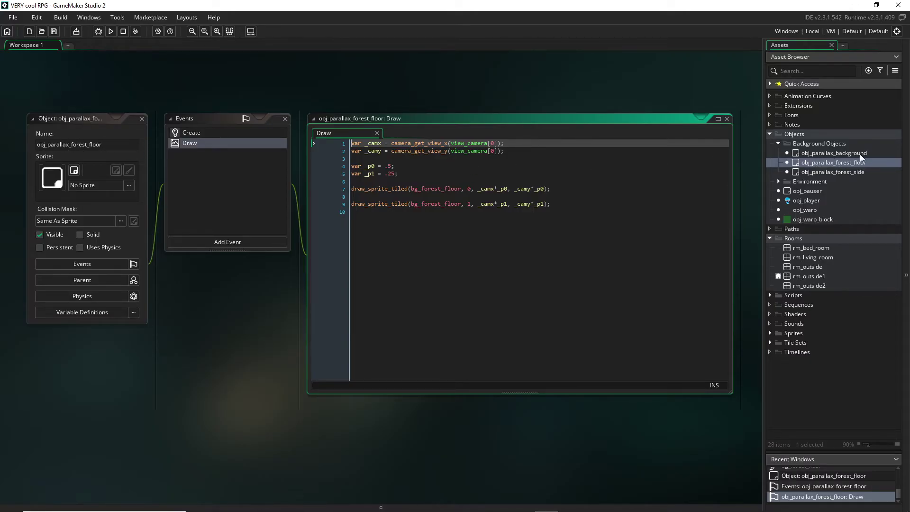
# Collapse the Background Objects group and briefly look inside the Environment group.
pyautogui.click(822, 146)
pyautogui.click(780, 144)
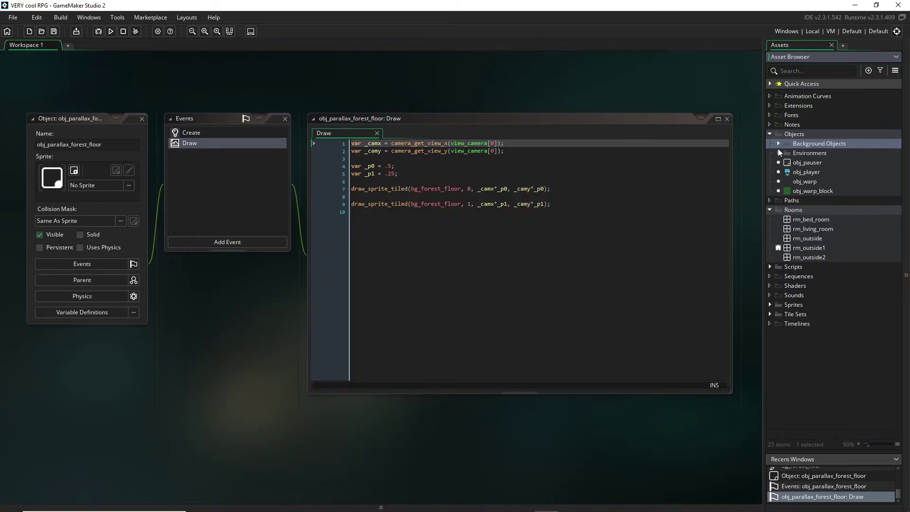
pyautogui.click(779, 154)
pyautogui.click(779, 154)
# Try creating a new group inside the Rooms folder.
pyautogui.rightClick(801, 352)
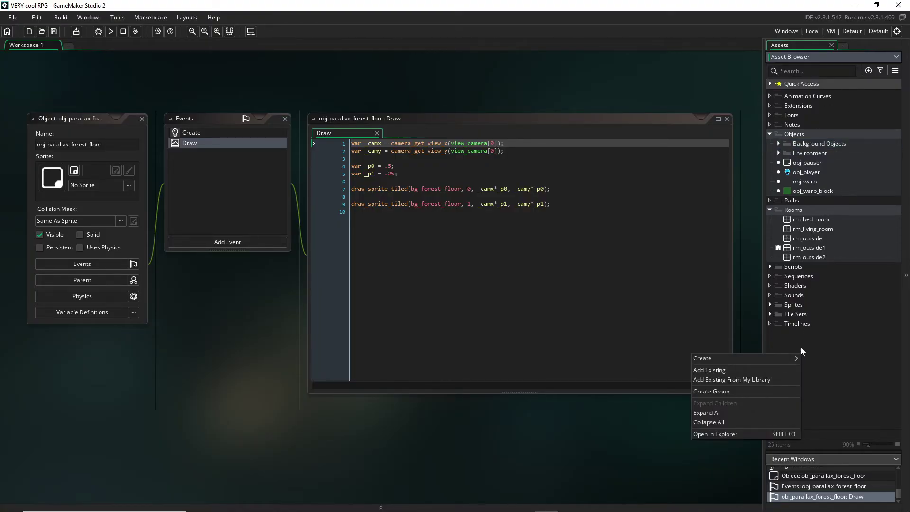
pyautogui.rightClick(800, 221)
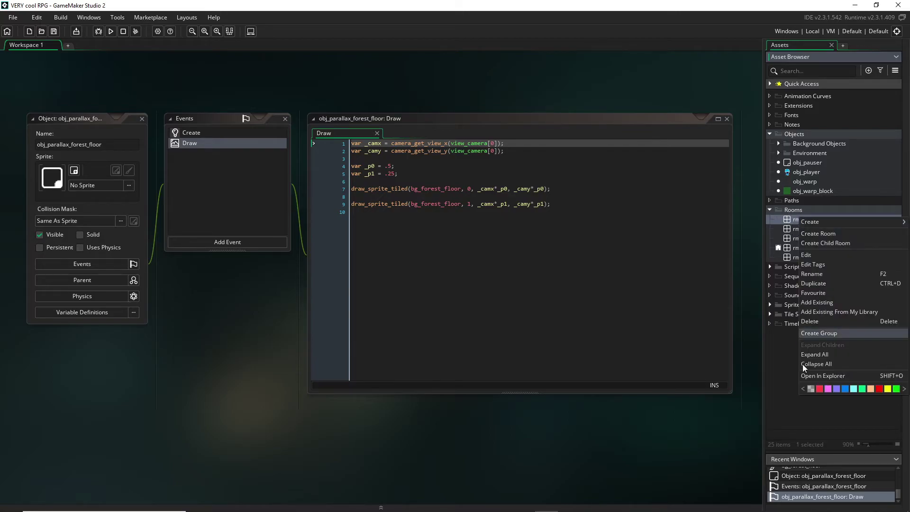
pyautogui.click(830, 334)
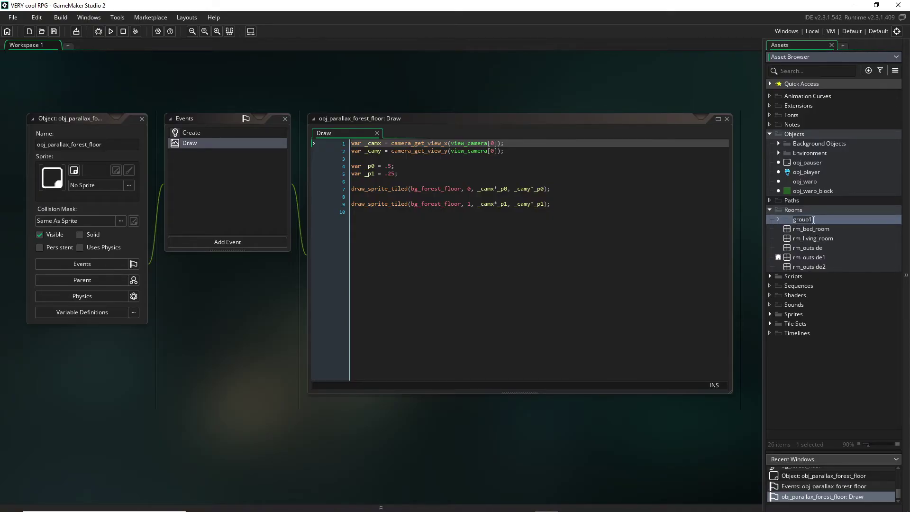
pyautogui.hotkey('ctrl', 'z')
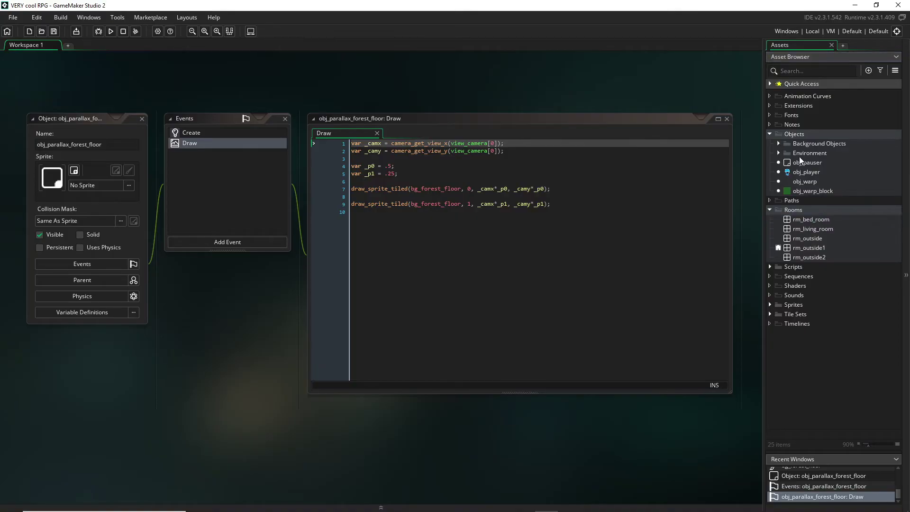
# Review the objects in the Environment group, from obj_bed to obj_wall, and reopen the Background Objects group.
pyautogui.click(779, 153)
pyautogui.click(826, 181)
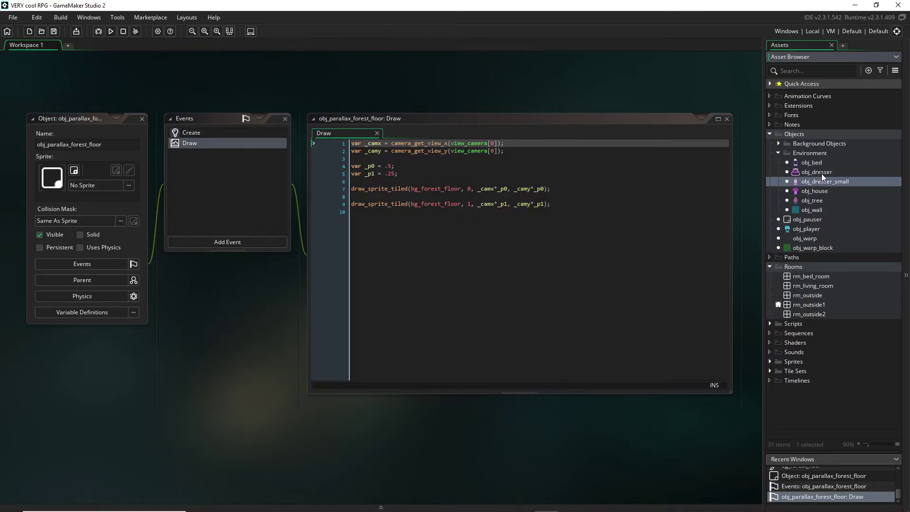
pyautogui.click(824, 163)
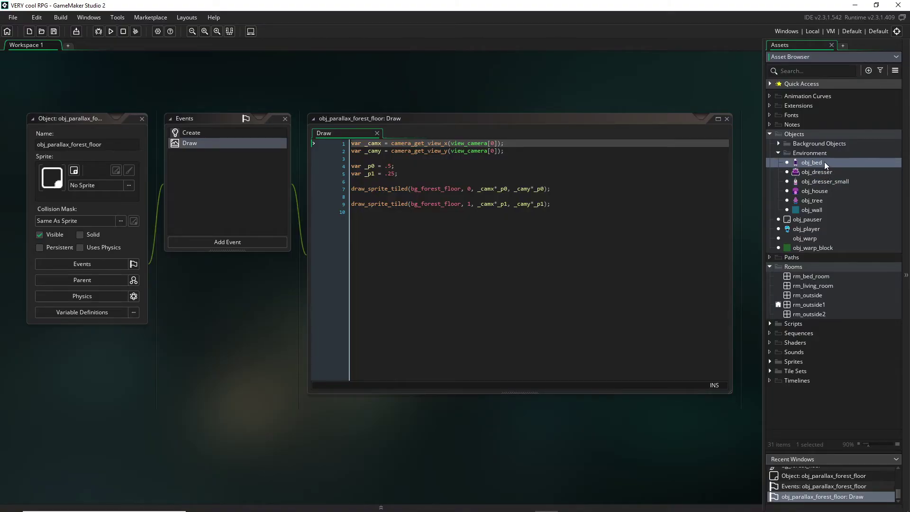
pyautogui.click(827, 175)
pyautogui.click(829, 192)
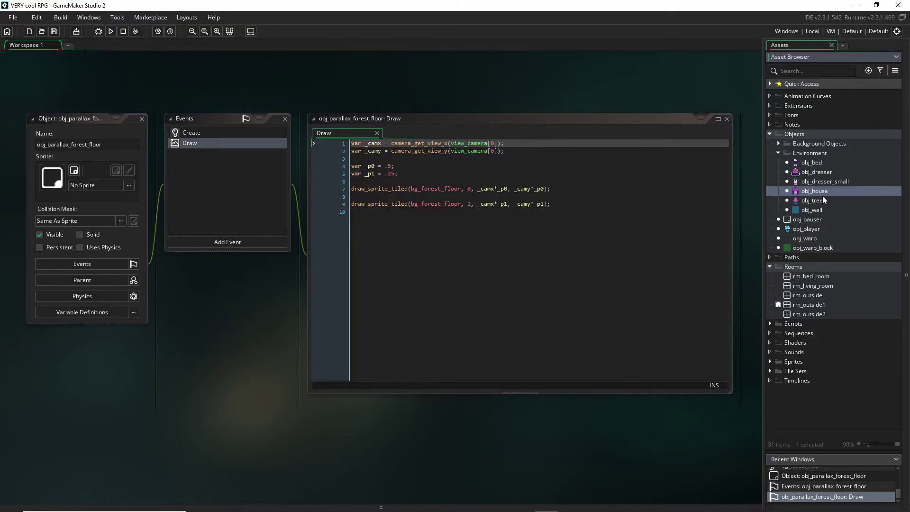
pyautogui.click(823, 203)
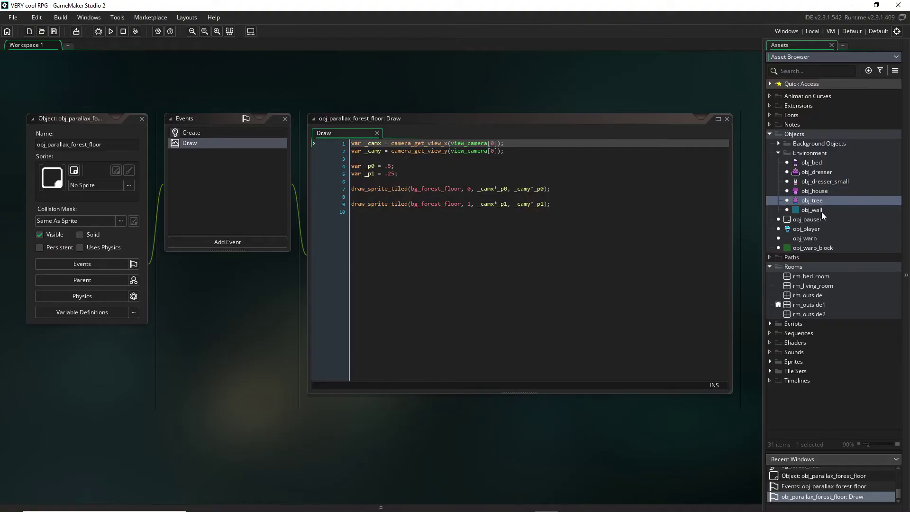
pyautogui.click(824, 212)
pyautogui.click(779, 153)
pyautogui.click(779, 144)
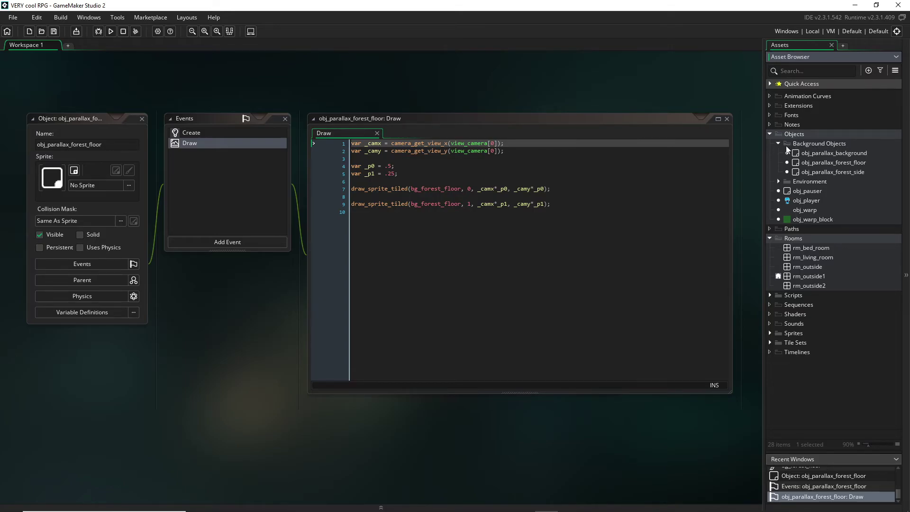
# Examine how the Sprites folder is organised, comparing its Backgrounds group with the ungrouped sprites.
pyautogui.click(771, 134)
pyautogui.click(770, 153)
pyautogui.click(769, 201)
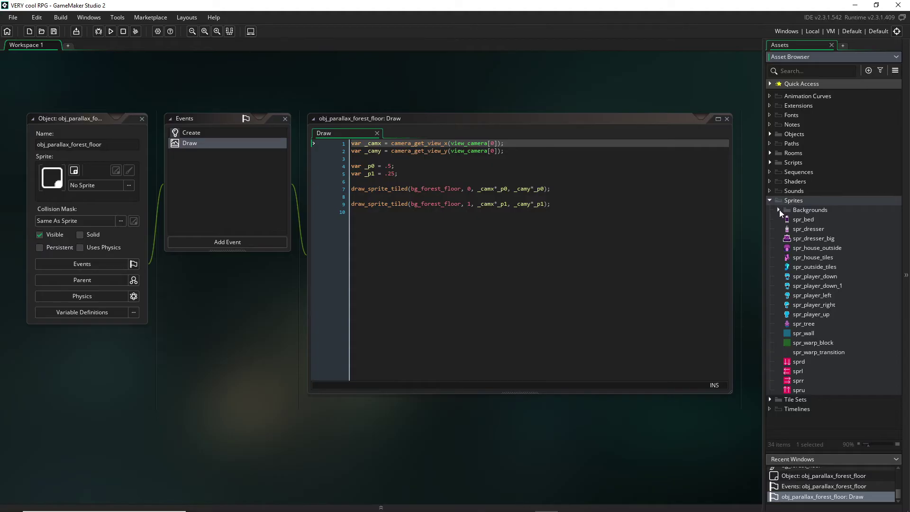
pyautogui.click(779, 211)
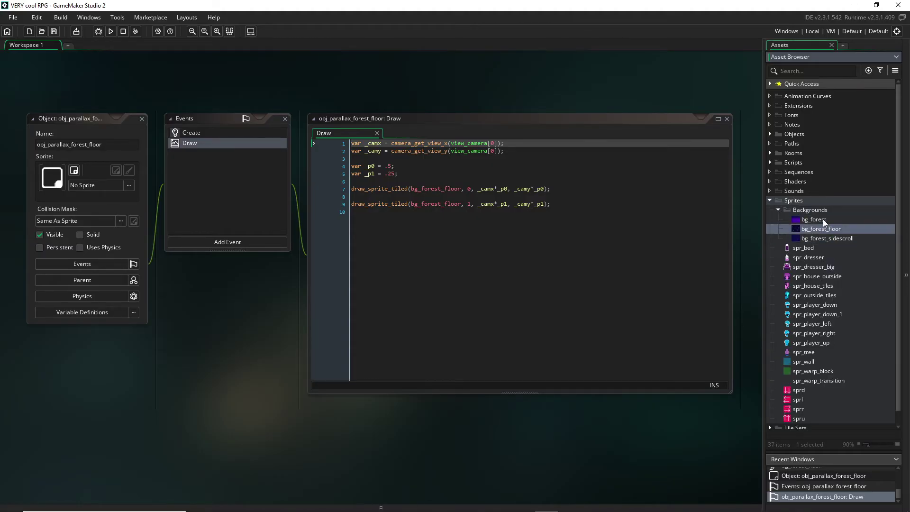
pyautogui.click(824, 221)
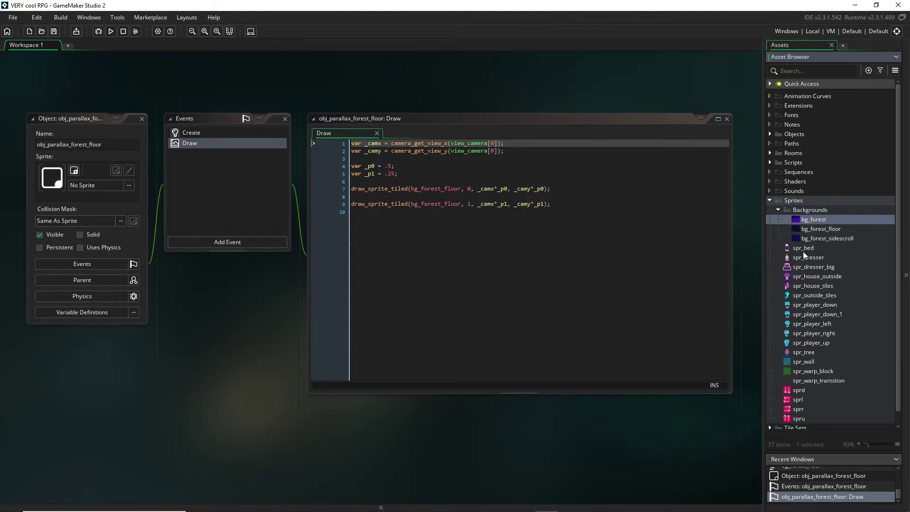
pyautogui.click(814, 267)
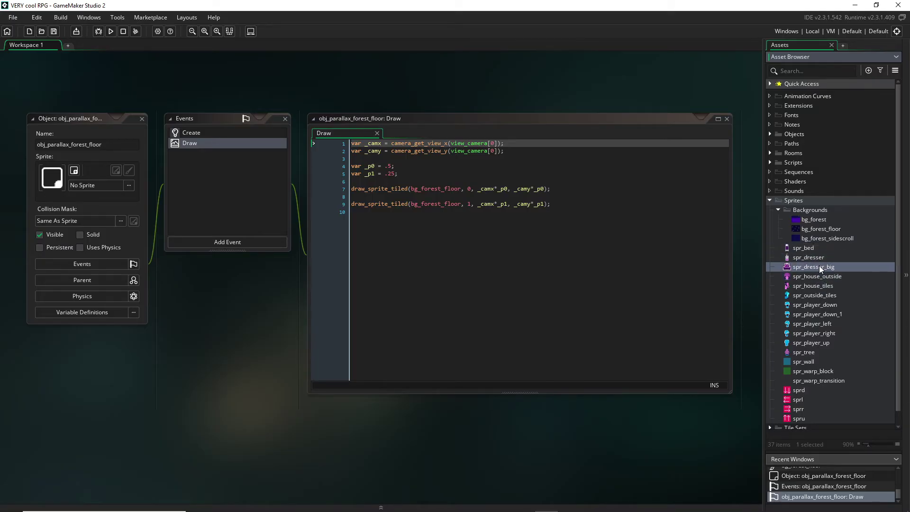
pyautogui.click(816, 248)
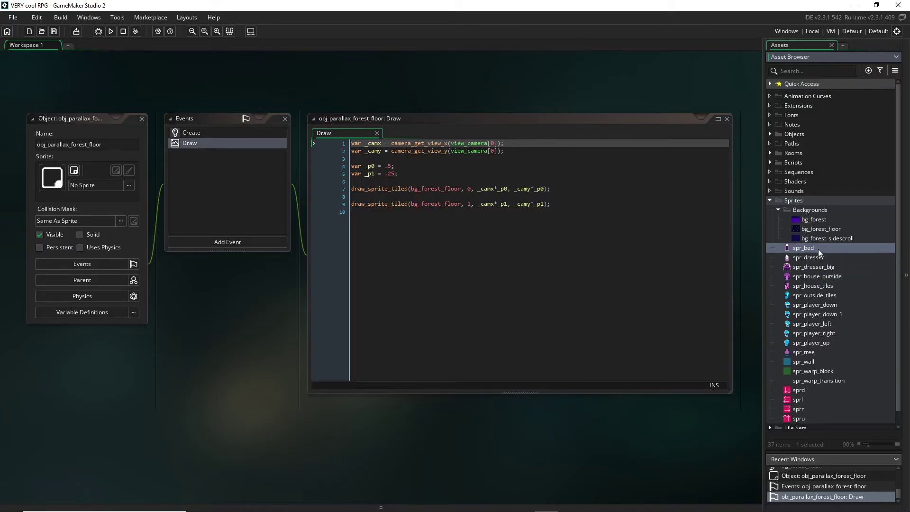
pyautogui.click(812, 285)
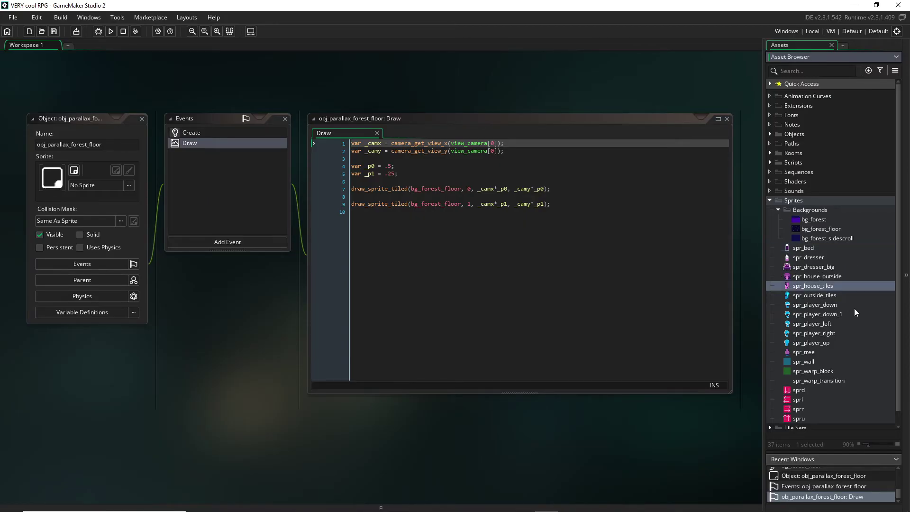
pyautogui.click(770, 201)
# Open obj_warp and insert two blank lines above the draw_sprite_tiled call in its Draw event.
pyautogui.click(571, 177)
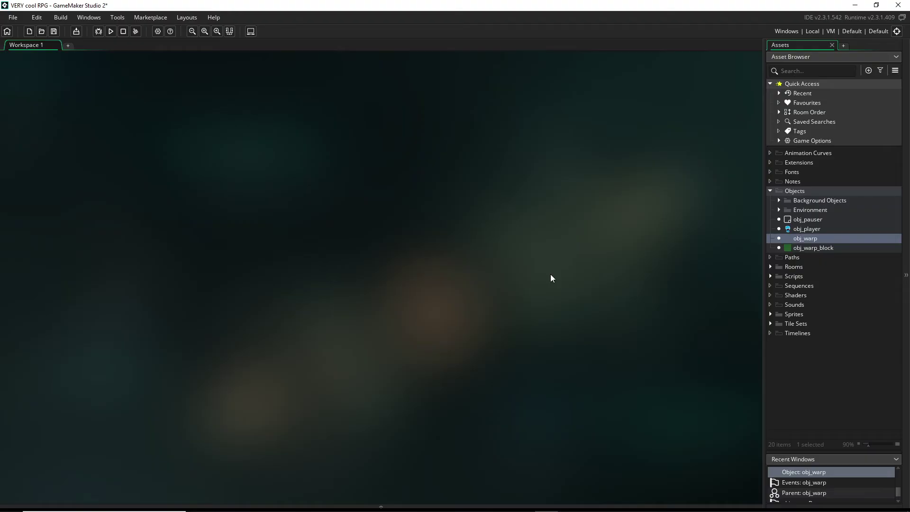
pyautogui.doubleClick(805, 238)
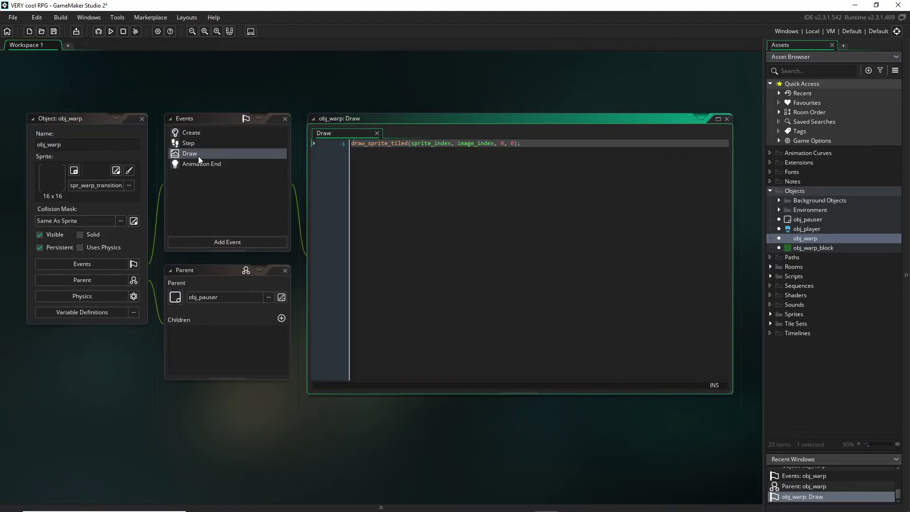
pyautogui.click(514, 169)
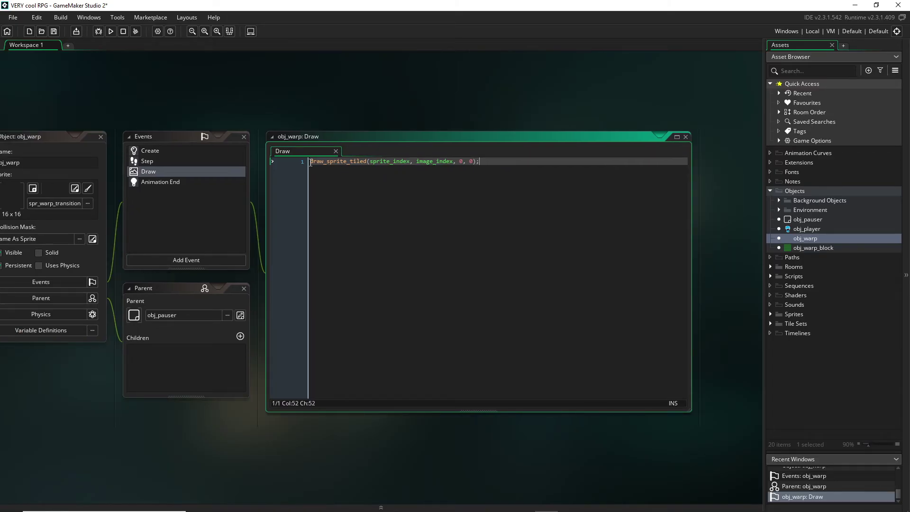
pyautogui.click(310, 162)
pyautogui.press('Return')
pyautogui.press('Return')
pyautogui.press('Up')
pyautogui.press('Up')
# Examine the x and y position arguments of the draw_sprite_tiled call in obj_warp's Draw event.
pyautogui.click(463, 178)
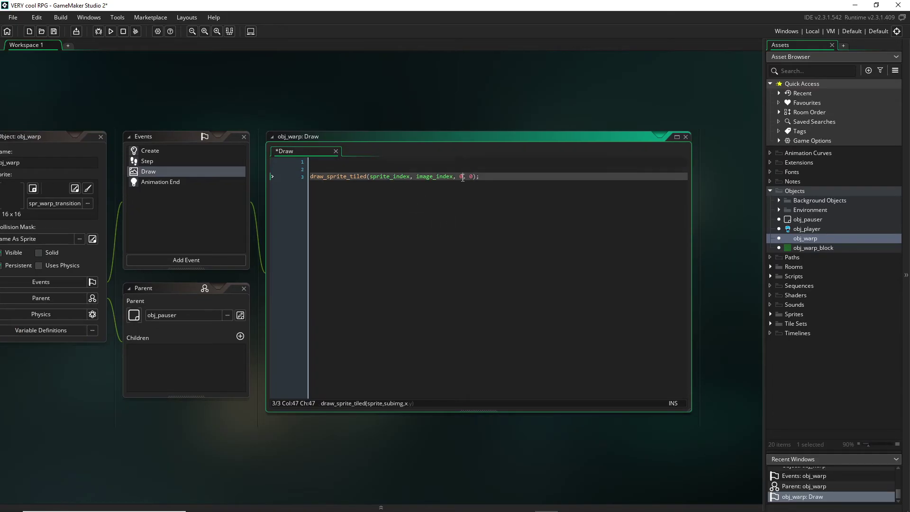
pyautogui.click(473, 176)
pyautogui.press('Left')
pyautogui.press('Left')
pyautogui.press('Left')
pyautogui.press('Left')
pyautogui.press('Up')
pyautogui.press('Up')
pyautogui.click(461, 177)
pyautogui.doubleClick(471, 177)
pyautogui.click(419, 162)
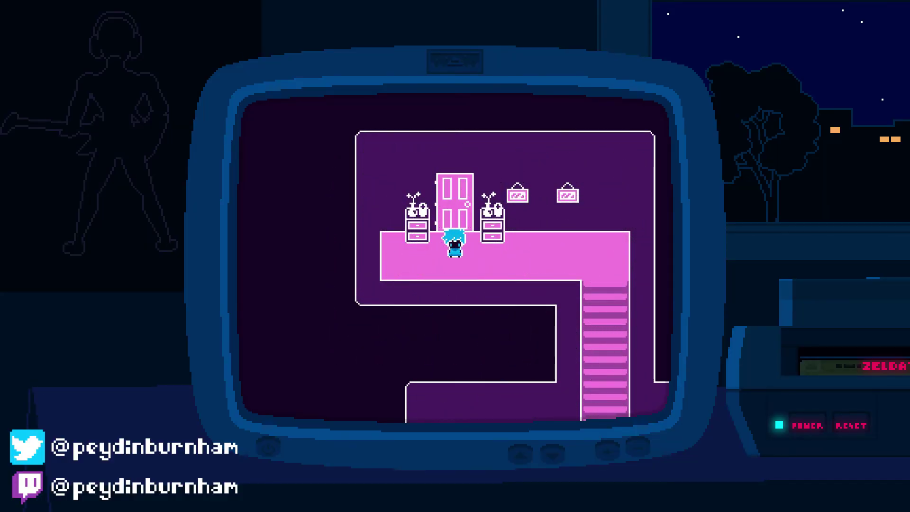
pyautogui.press('Right')
pyautogui.press('Down')
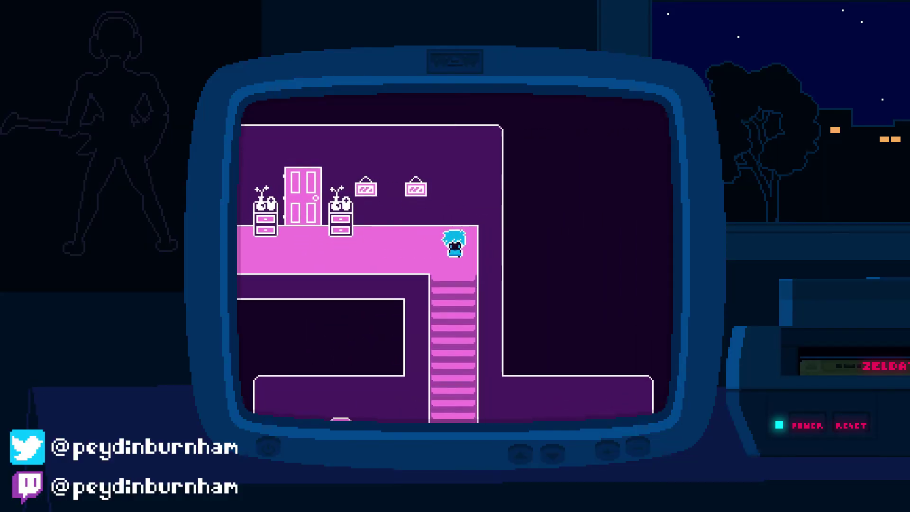
pyautogui.press('Down')
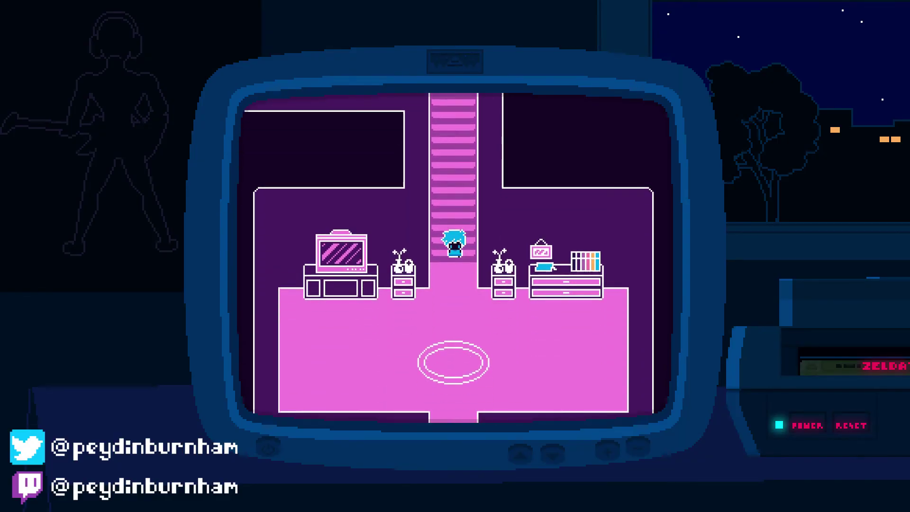
pyautogui.press('Down')
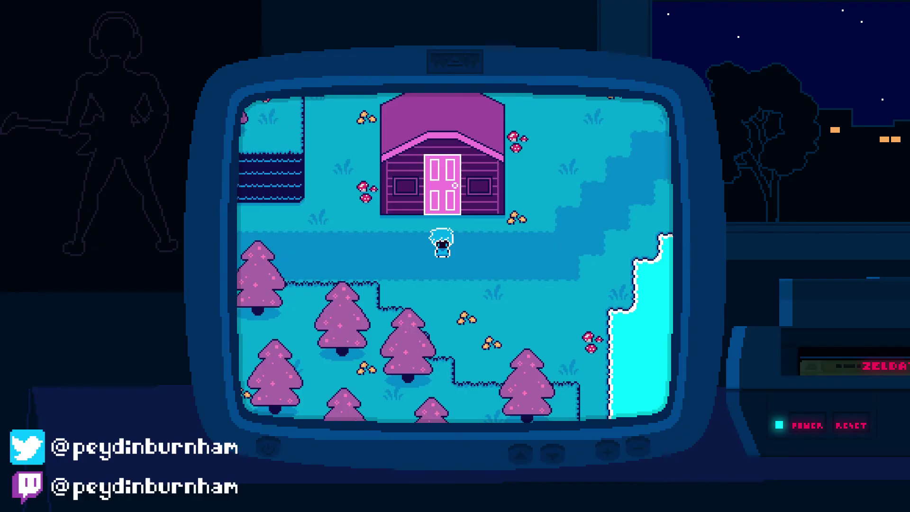
pyautogui.press('Right')
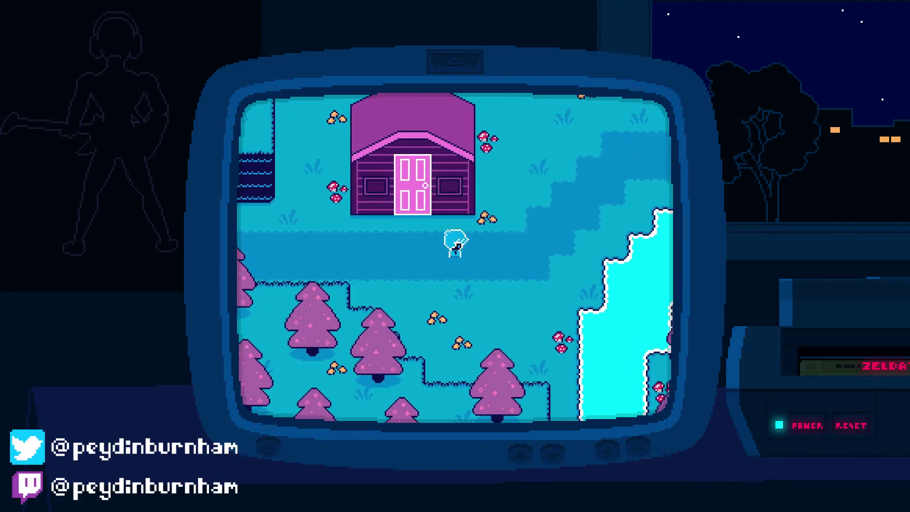
pyautogui.press('Up')
pyautogui.press('Right')
pyautogui.press('Up')
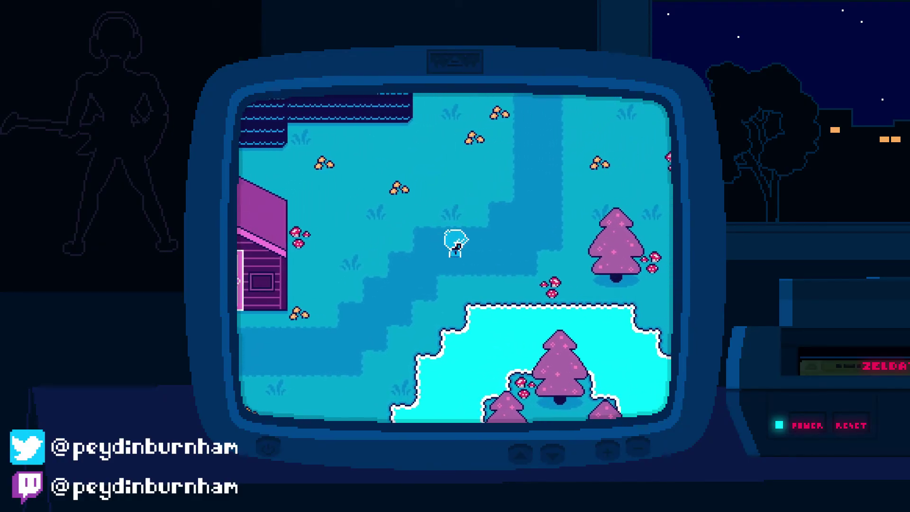
pyautogui.press('Up')
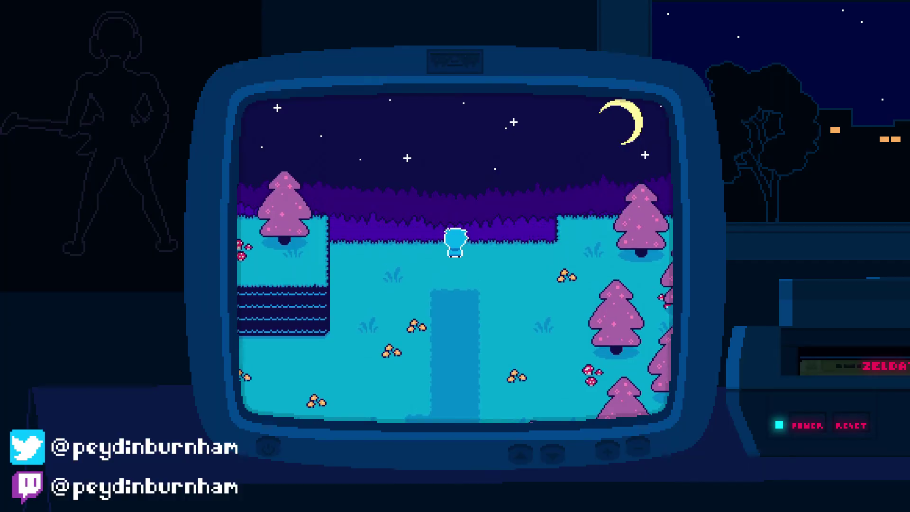
pyautogui.press('Down')
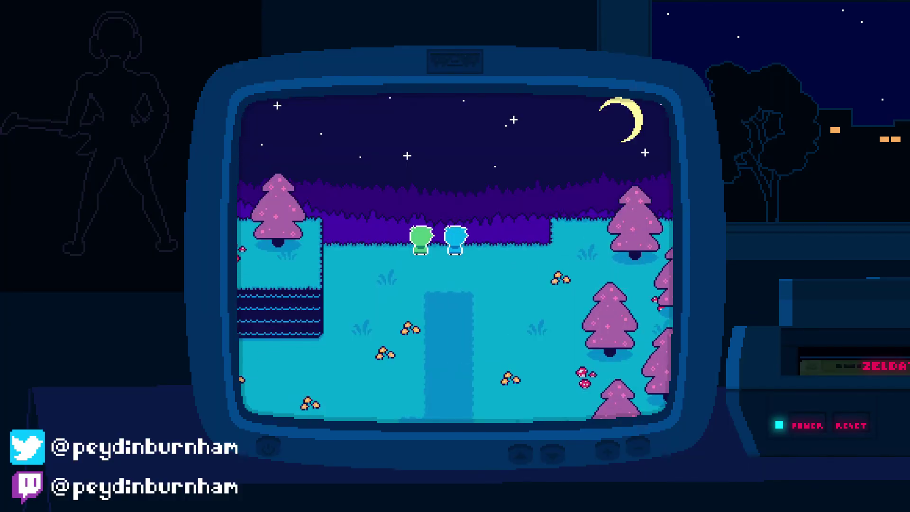
pyautogui.press('Left')
pyautogui.press('space')
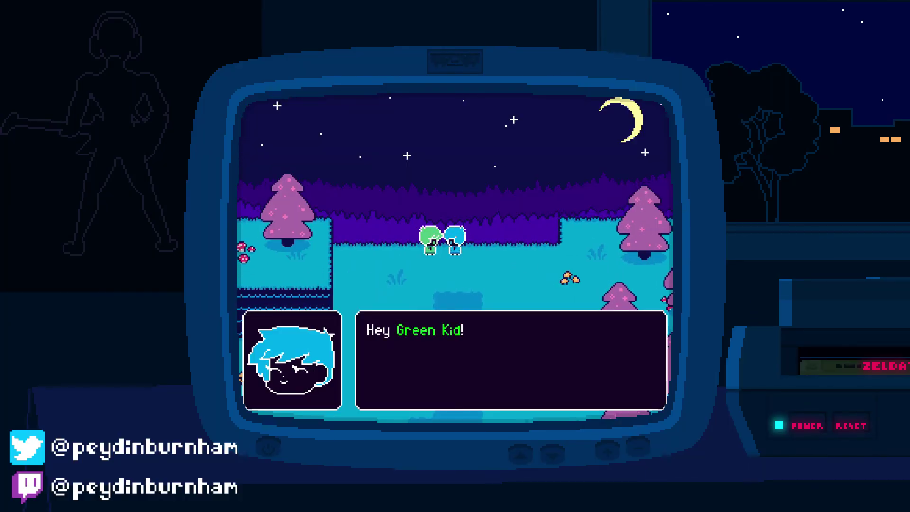
pyautogui.press('z')
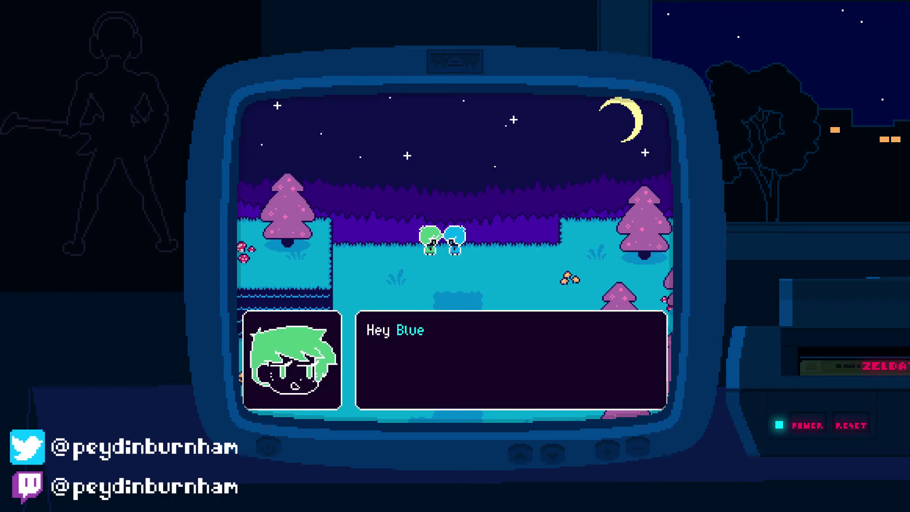
pyautogui.press('z')
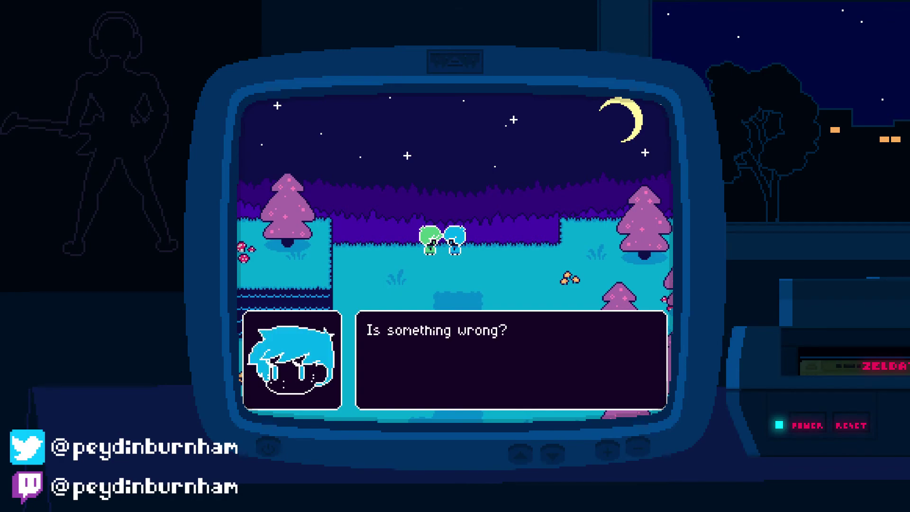
pyautogui.press('z')
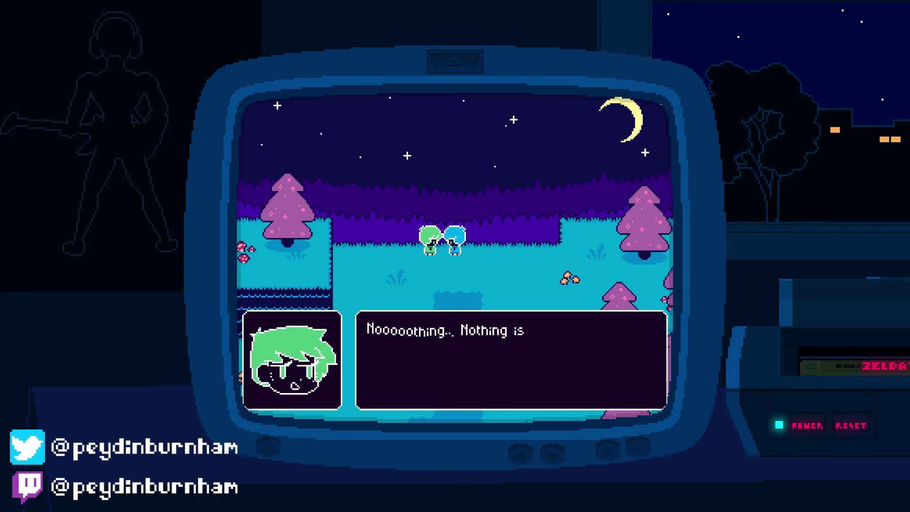
pyautogui.press('Down')
pyautogui.press('Down')
pyautogui.press('Up')
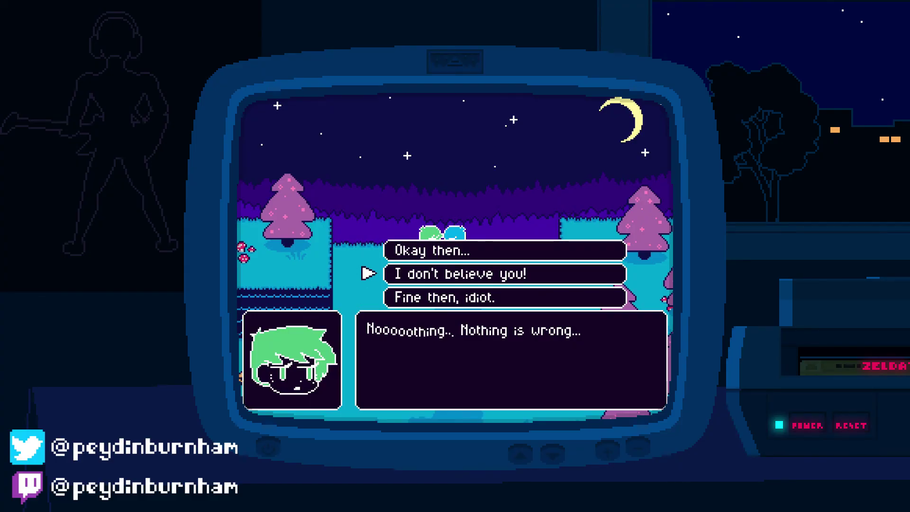
pyautogui.press('z')
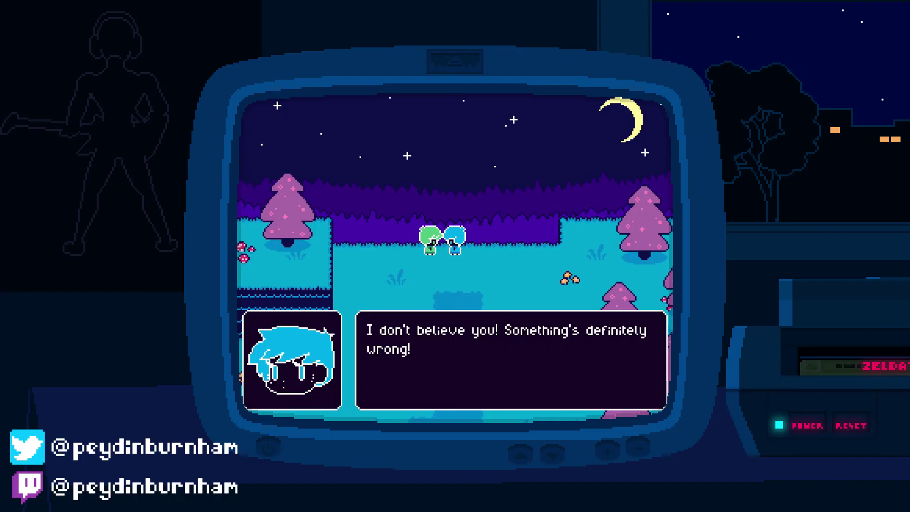
pyautogui.press('z')
pyautogui.press('z')
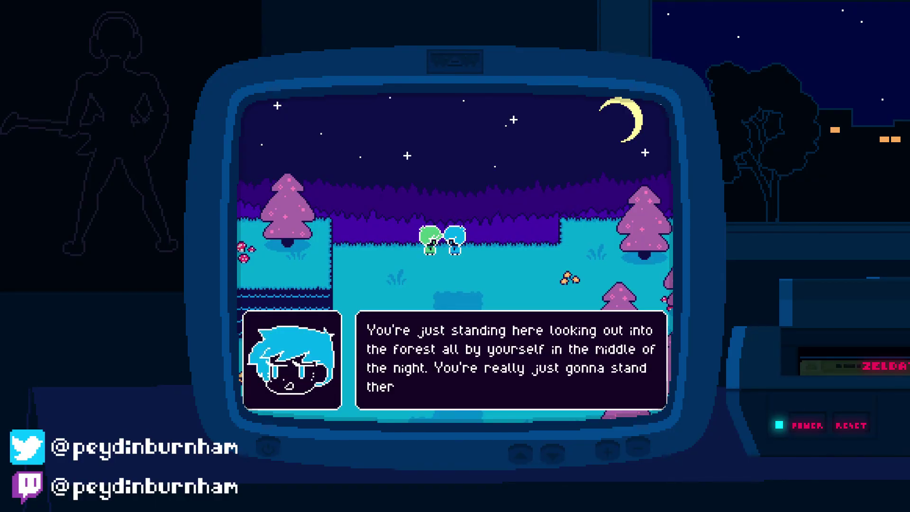
pyautogui.press('z')
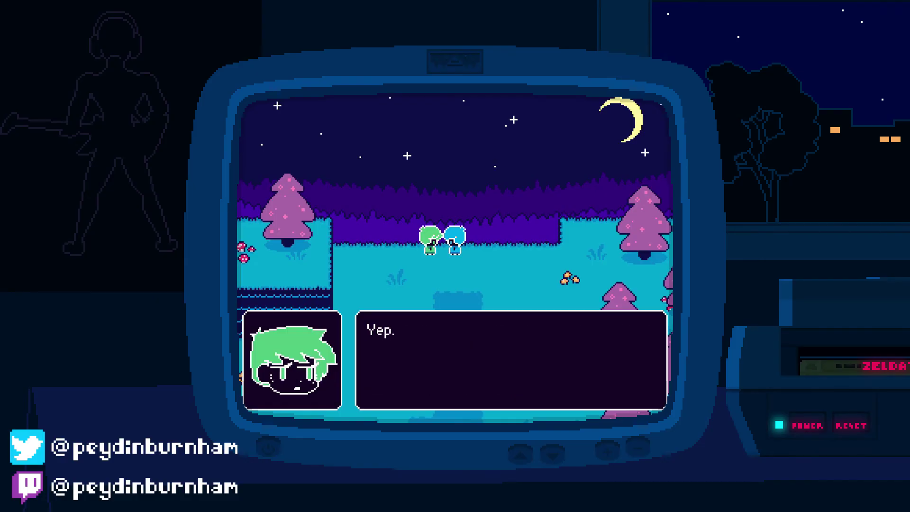
pyautogui.press('z')
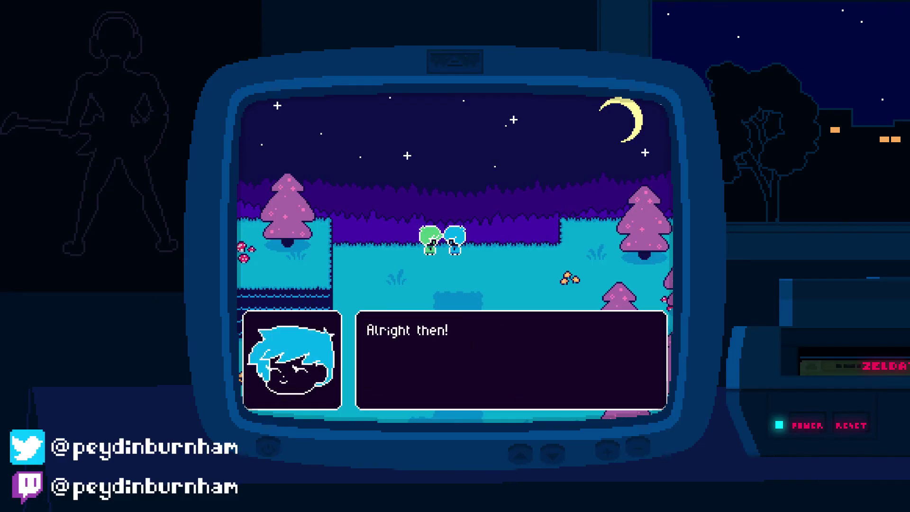
pyautogui.press('z')
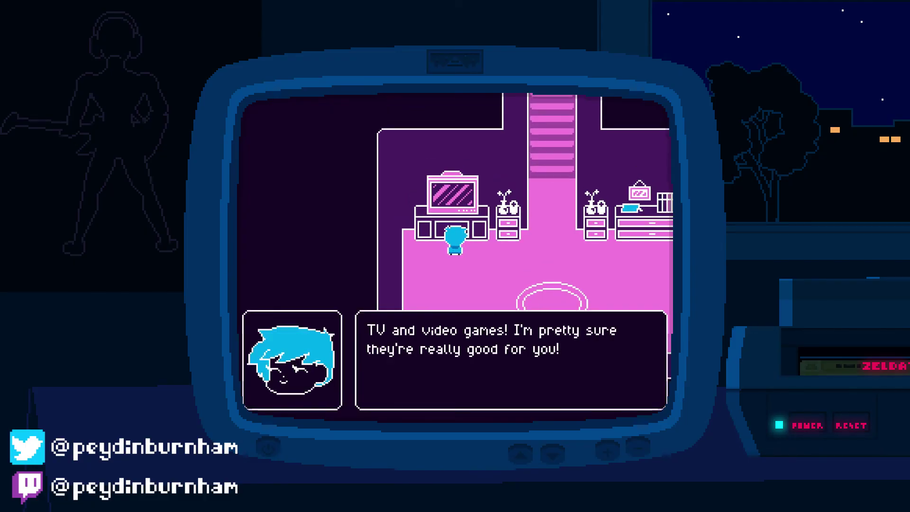
pyautogui.press('z')
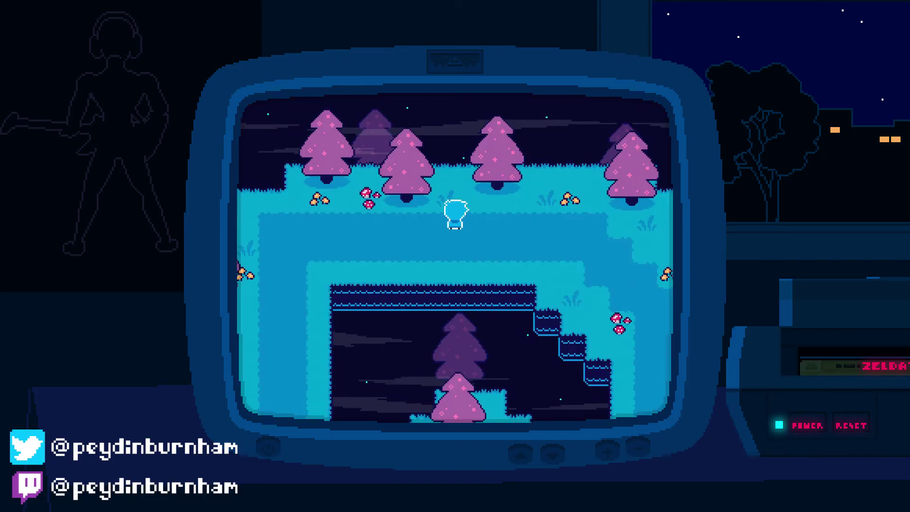
pyautogui.press('Up')
pyautogui.press('Left')
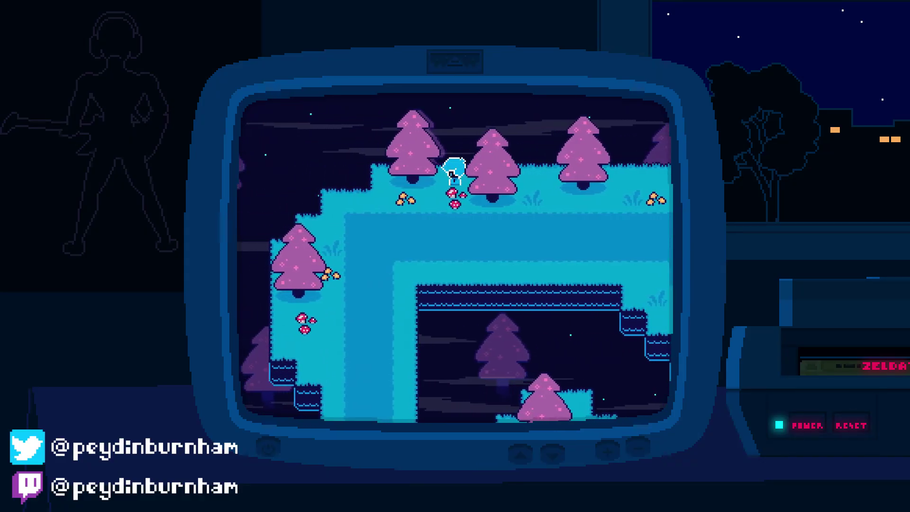
pyautogui.press('Down')
pyautogui.press('Down')
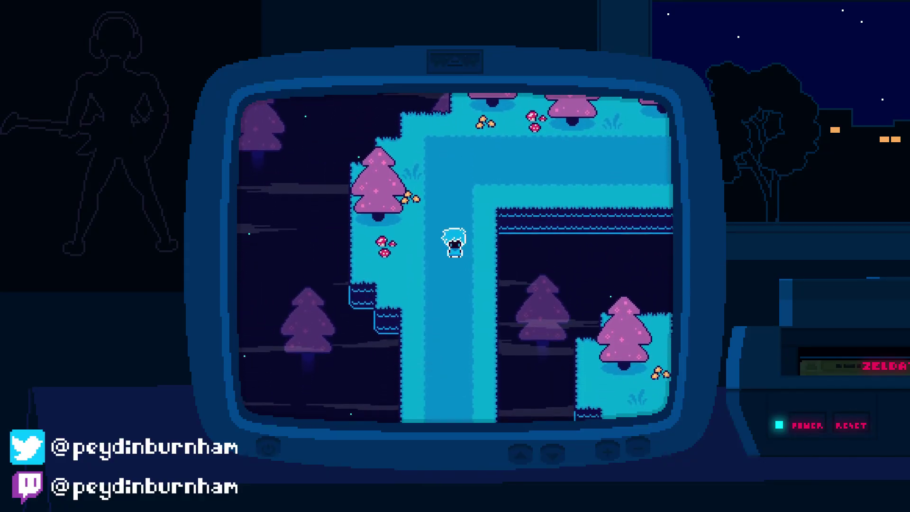
pyautogui.press('Down')
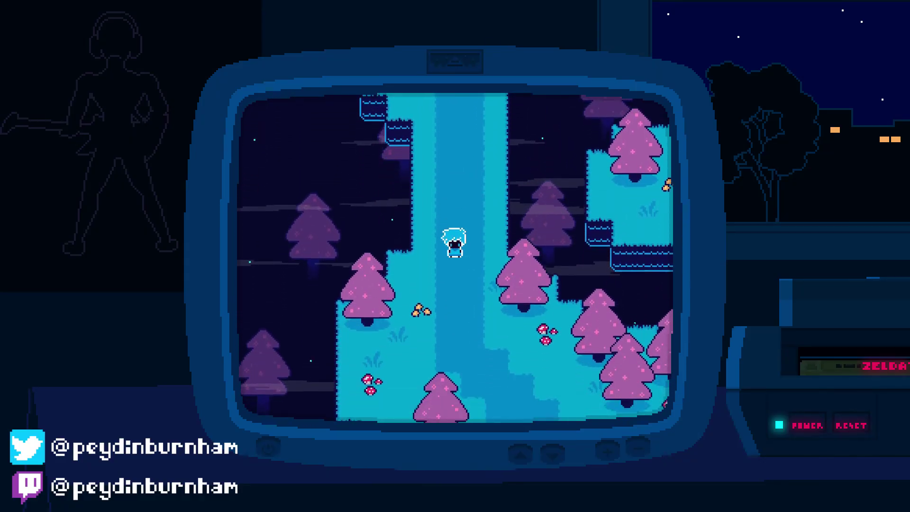
pyautogui.press('Down')
pyautogui.press('Right')
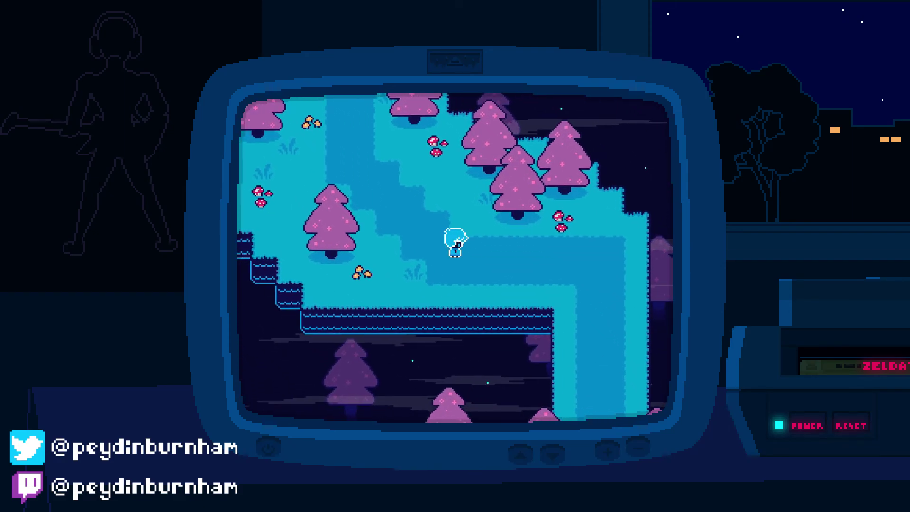